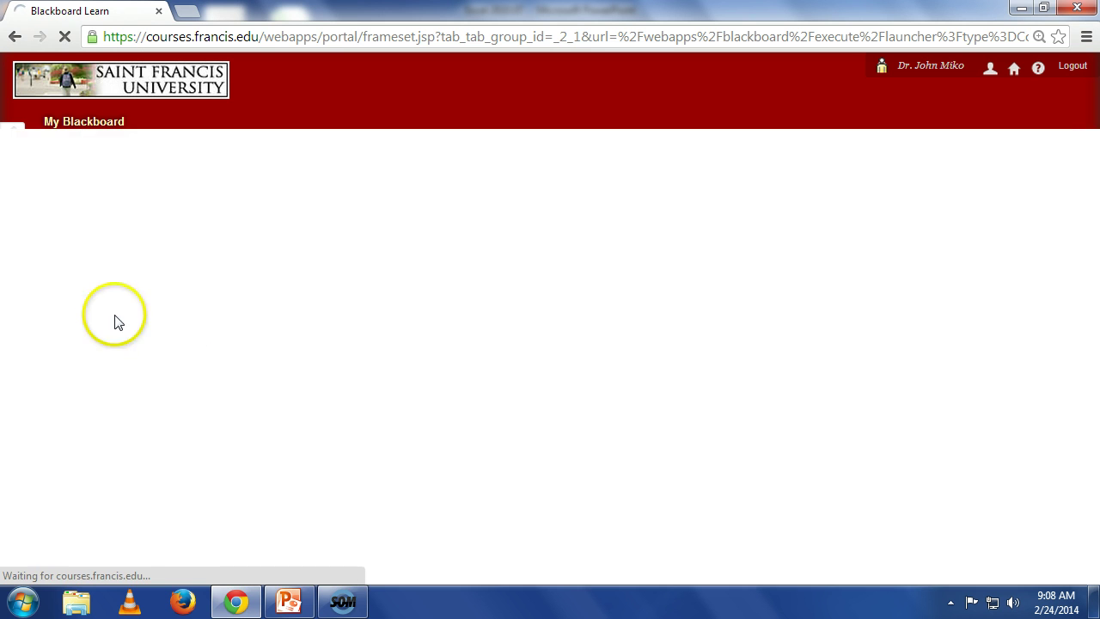
Step: Open Employees.xlsx from Tutorial/Module 7 > Module 7 Datafiles > Tutorial in Blackboard Learn
scroll(481, 412, down, 4)
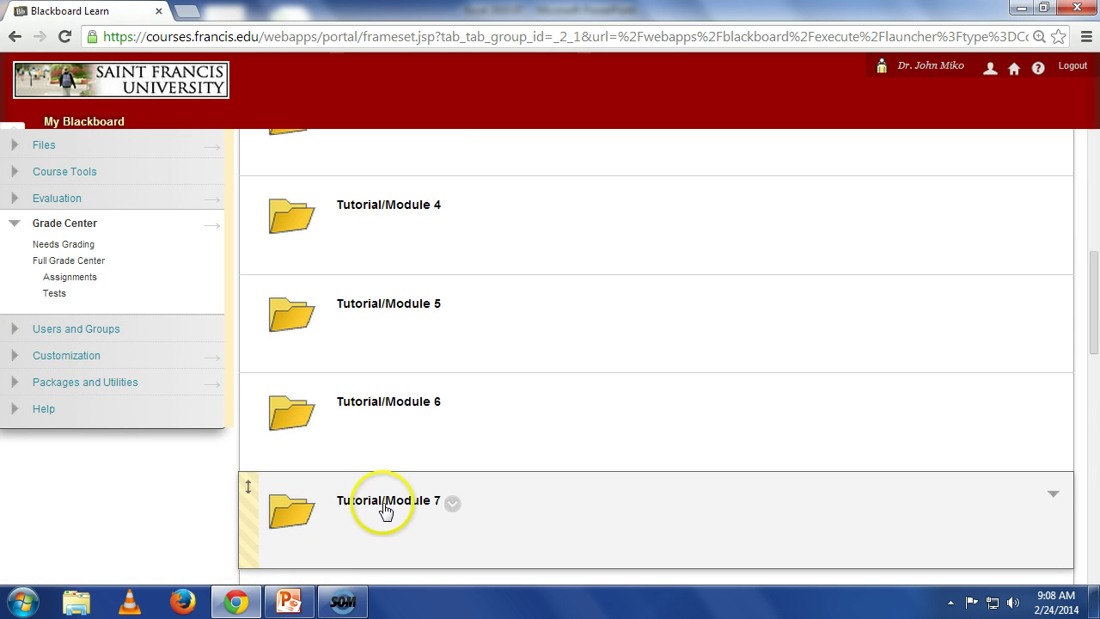
click(388, 503)
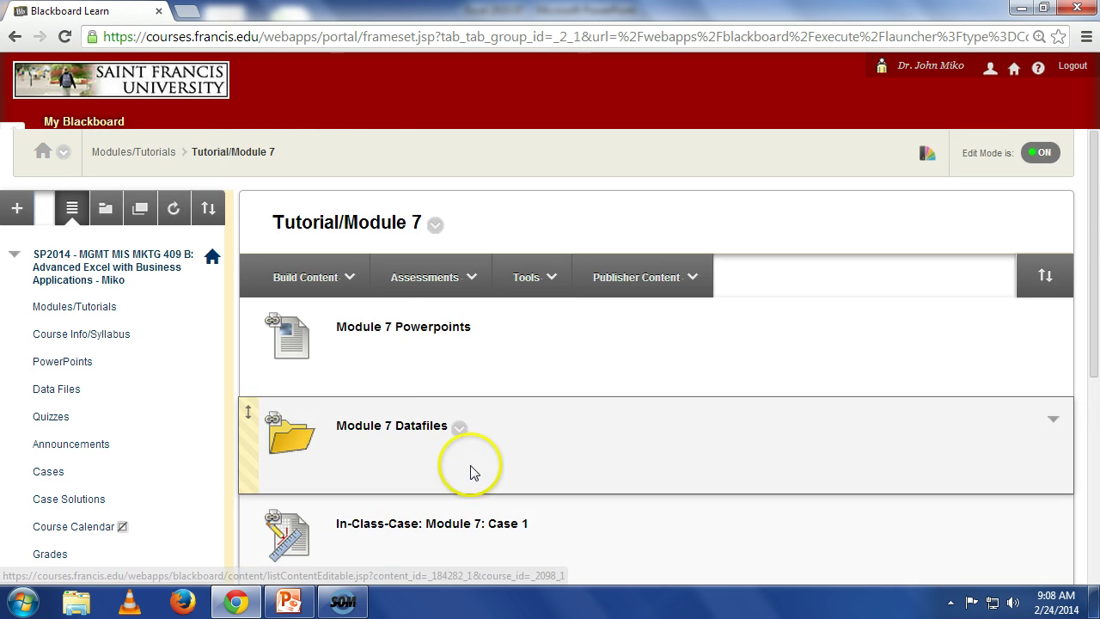
scroll(472, 471, down, 2)
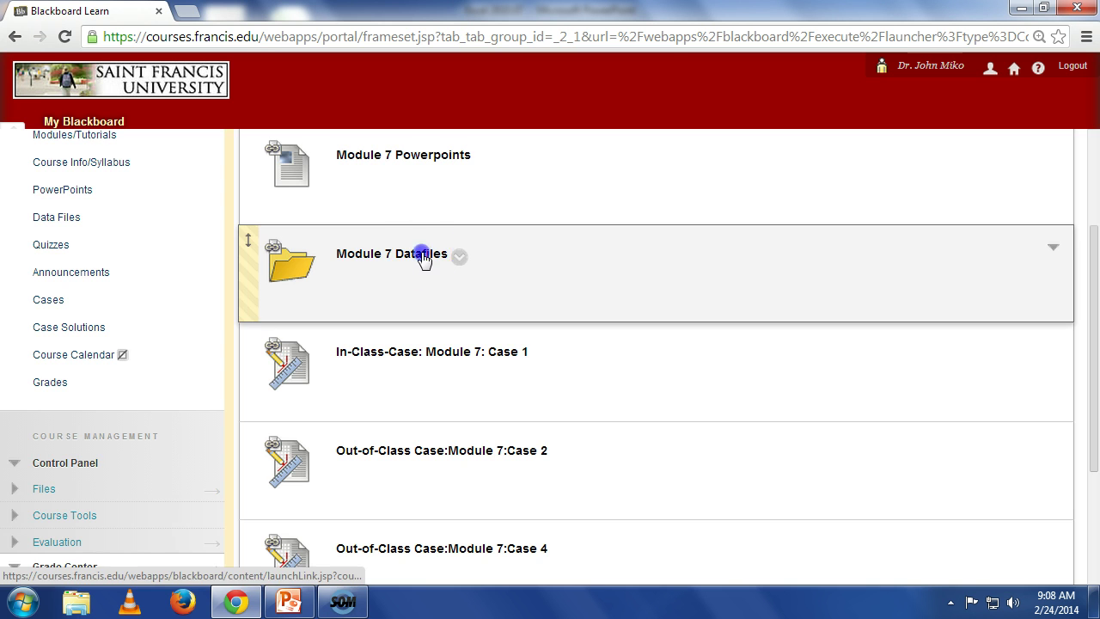
click(425, 252)
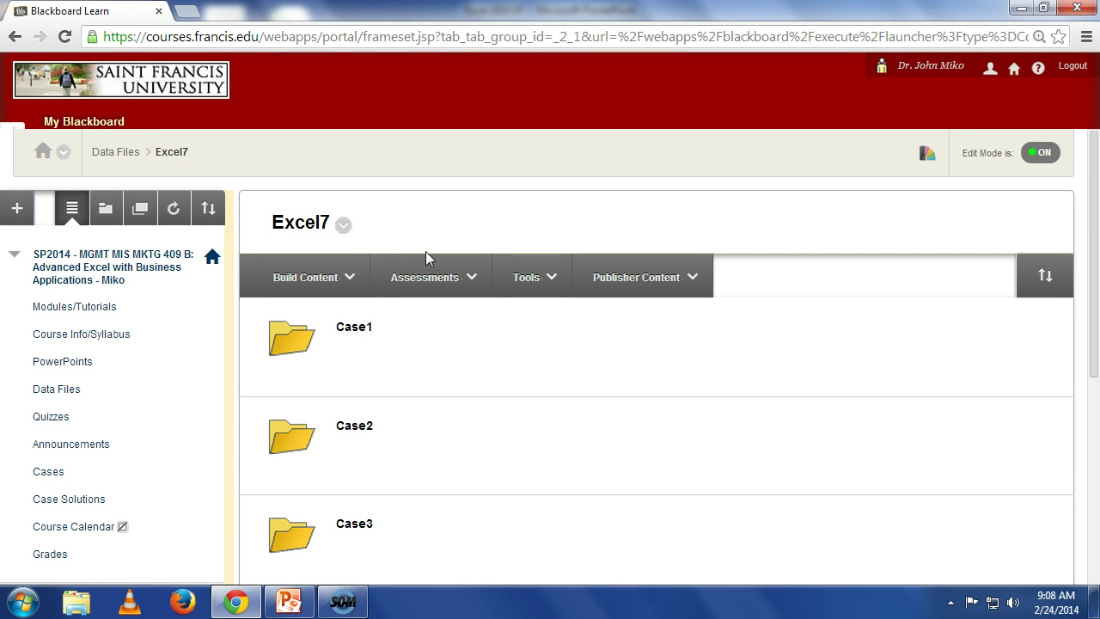
scroll(428, 262, down, 3)
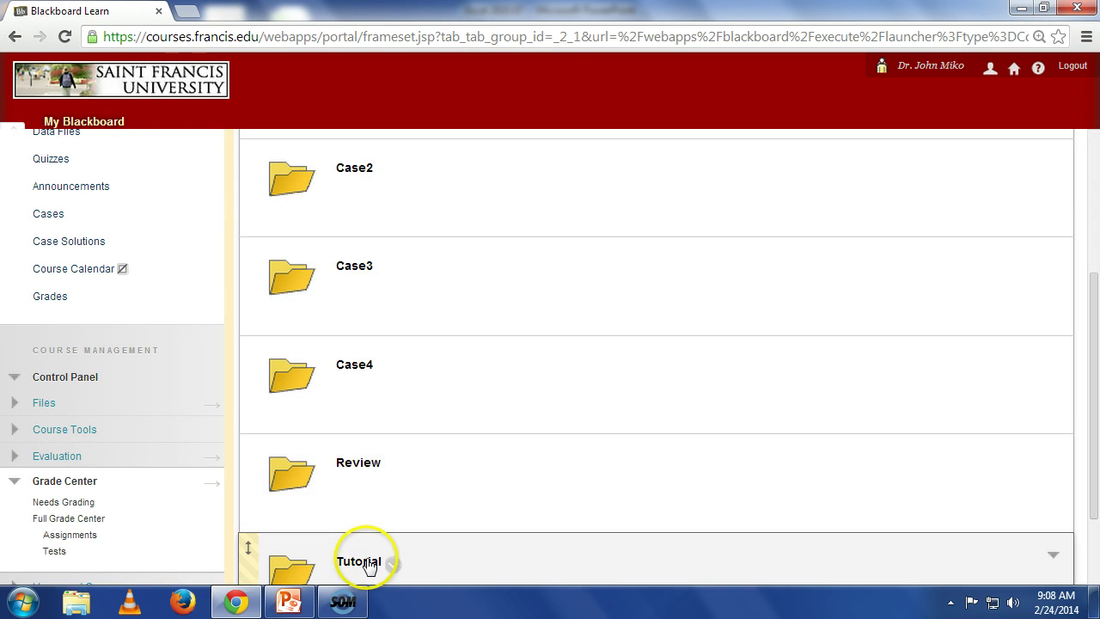
click(359, 561)
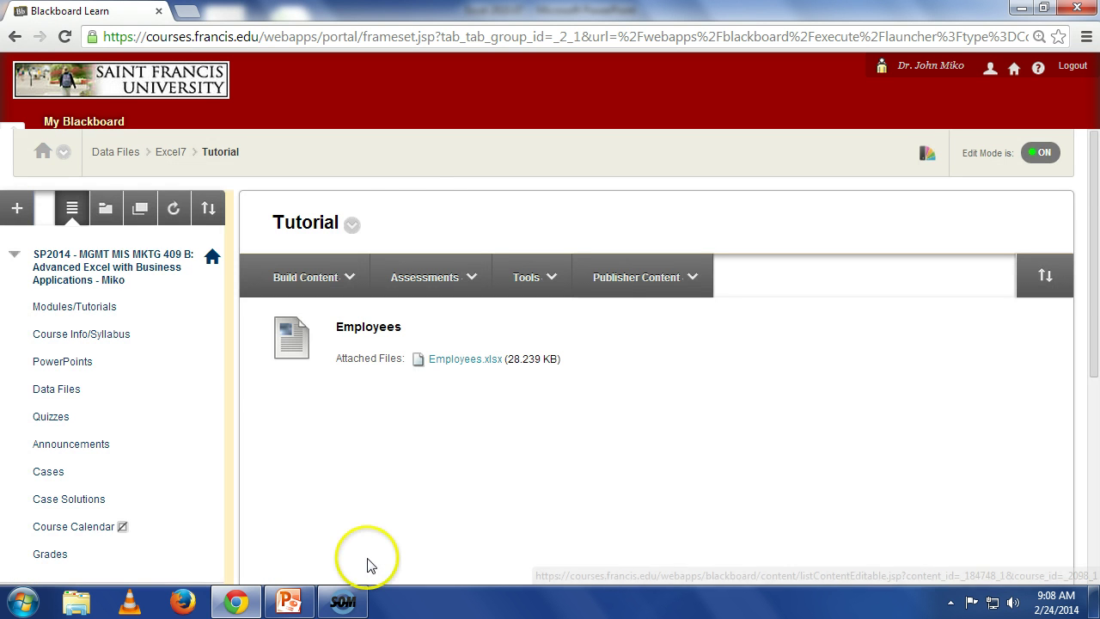
click(424, 276)
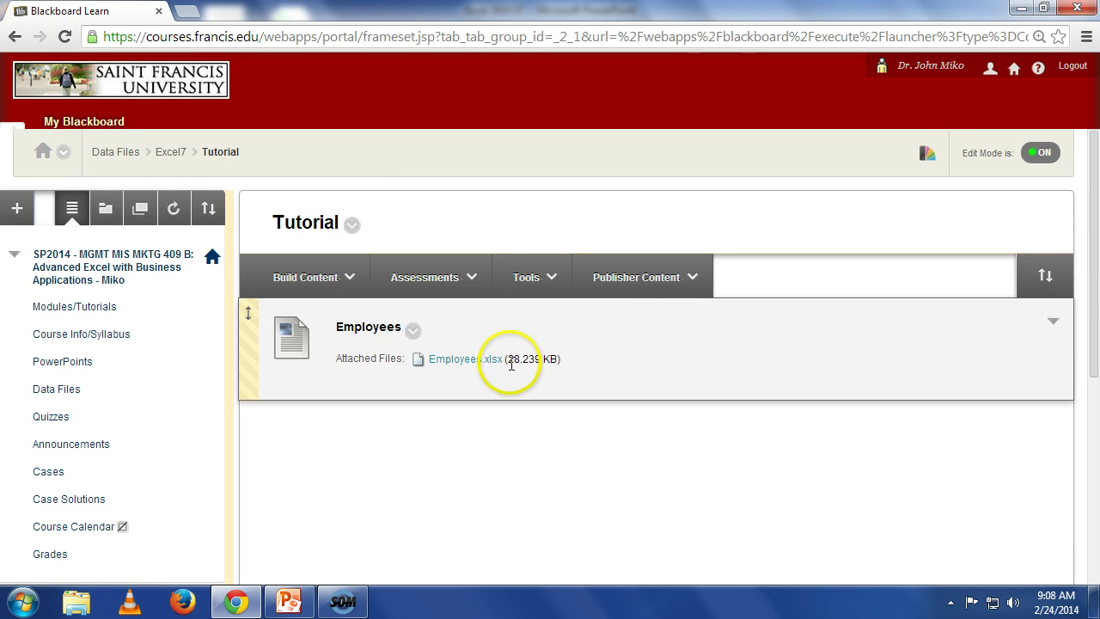
click(488, 359)
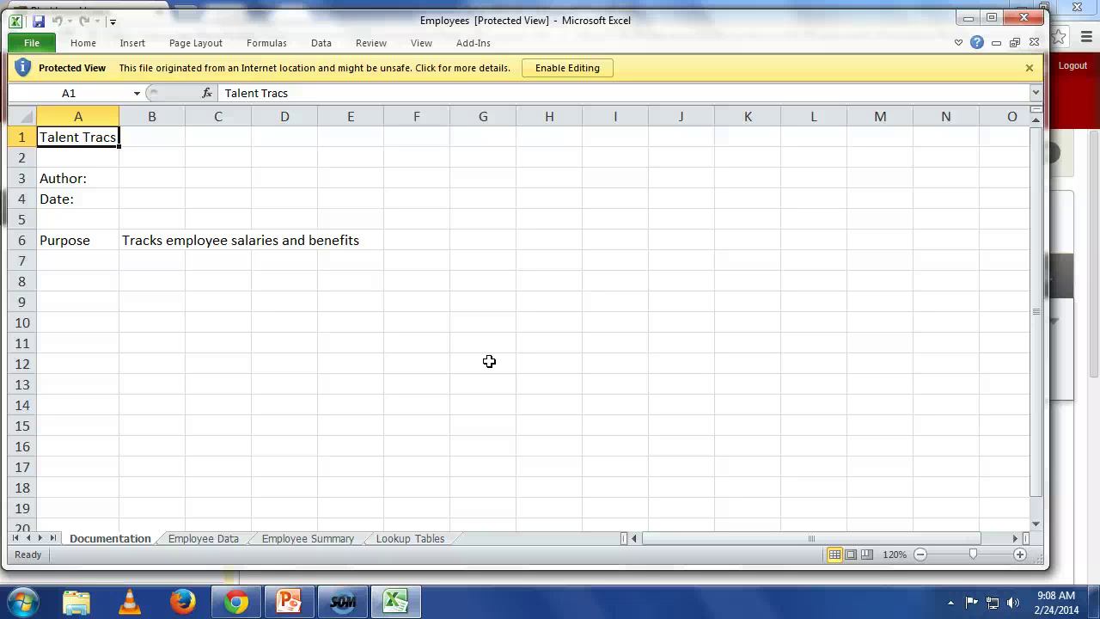
Step: Enable editing and enter the author's name in cell B3 of the Documentation sheet
click(550, 69)
click(155, 209)
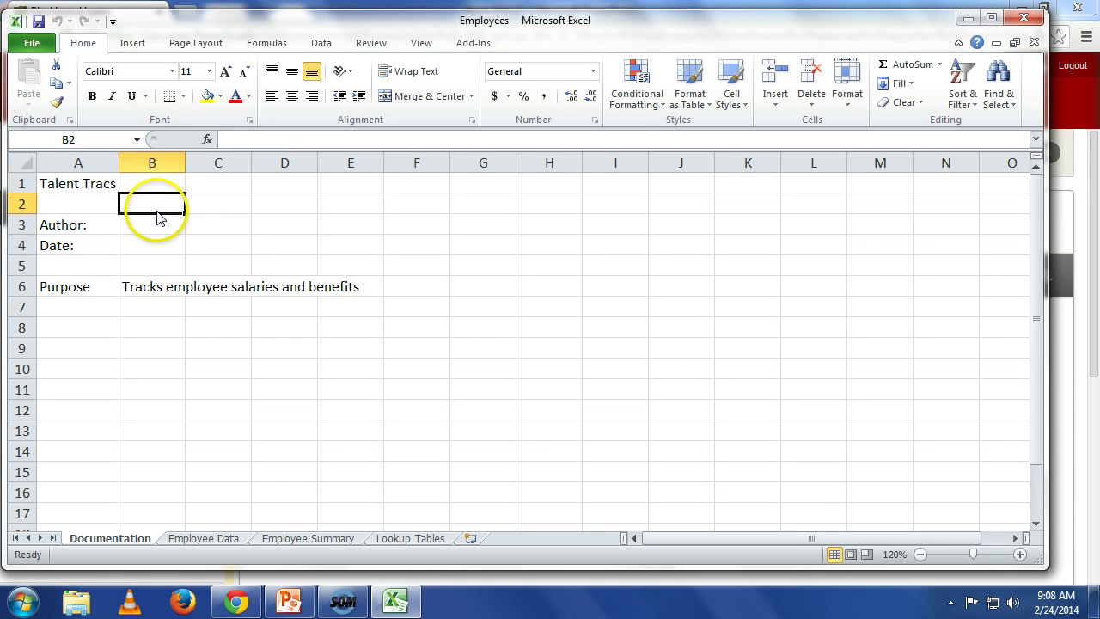
click(160, 227)
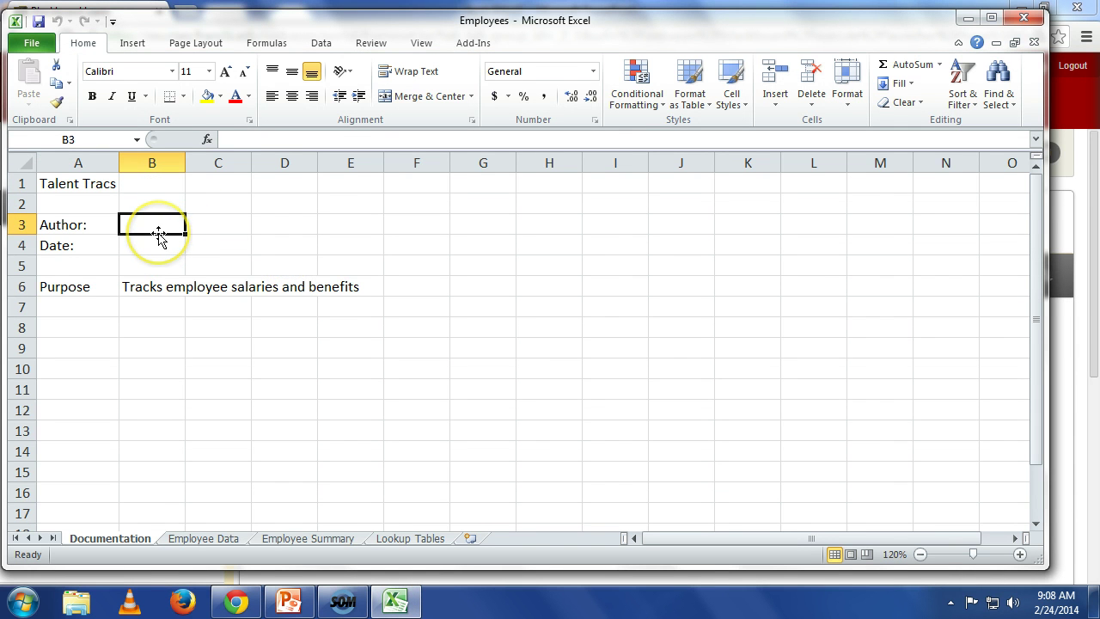
text(Miko)
key(Return)
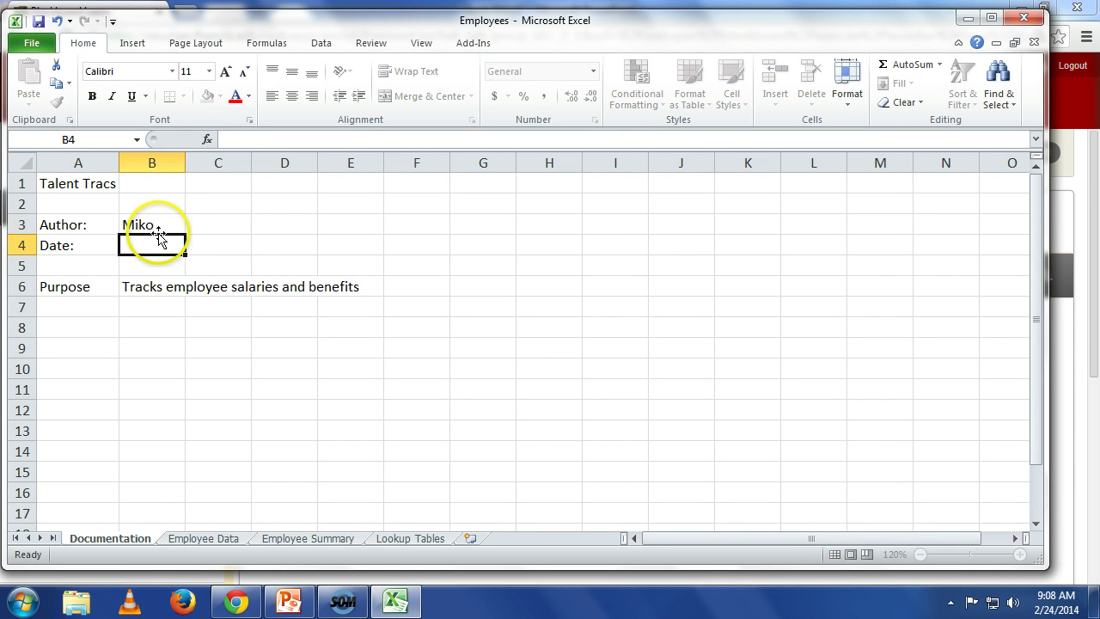
Step: Enter =TODAY() in B4, then switch to the Employee Data sheet
text(=t)
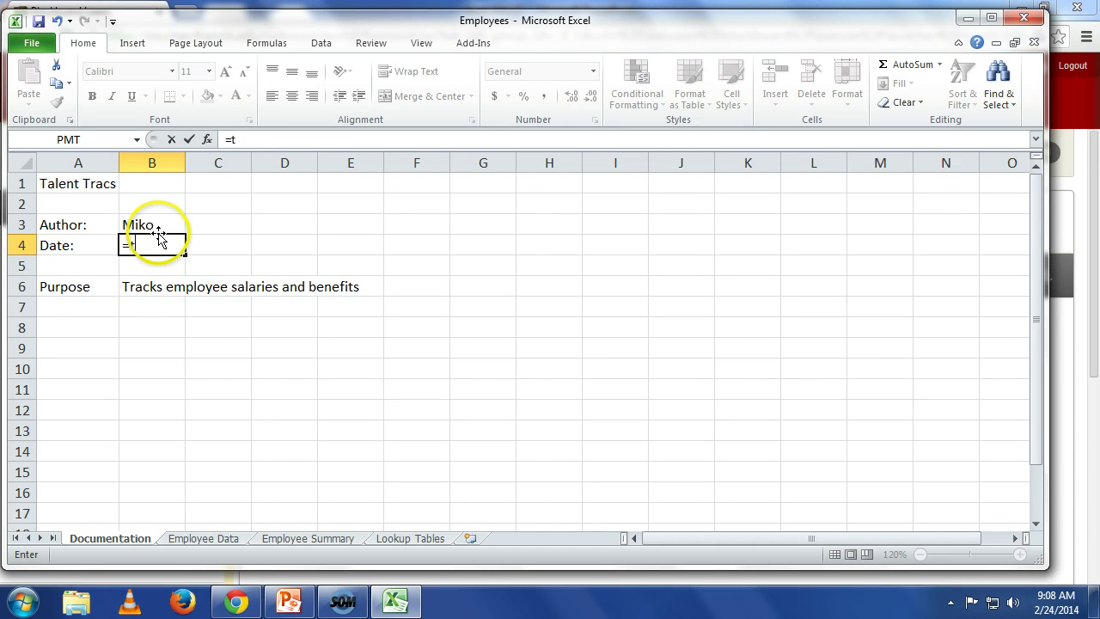
text(oday())
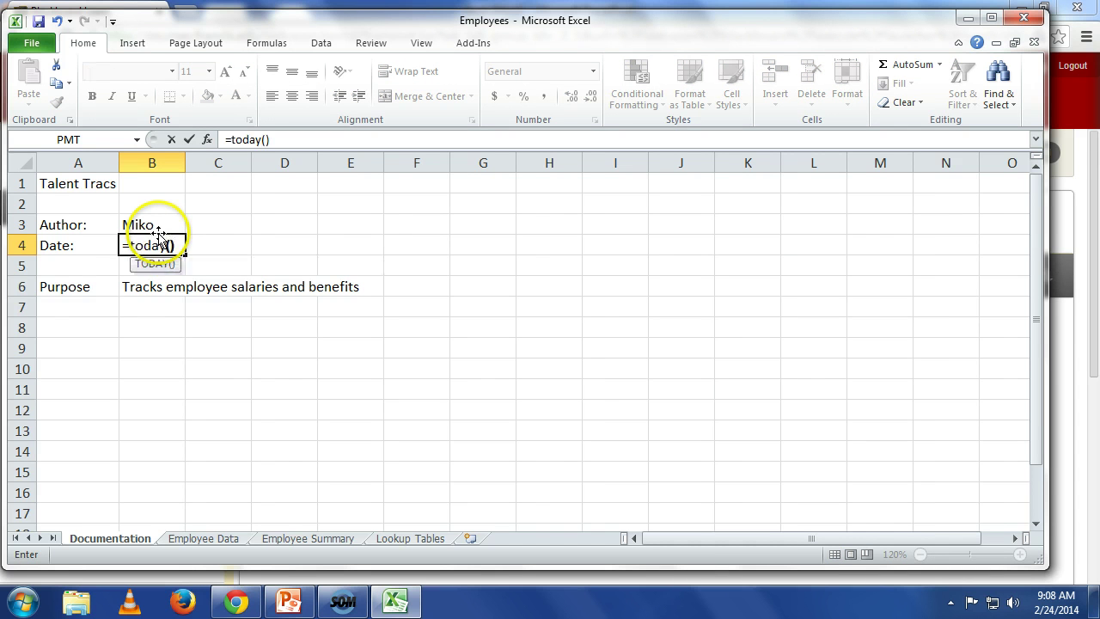
key(Return)
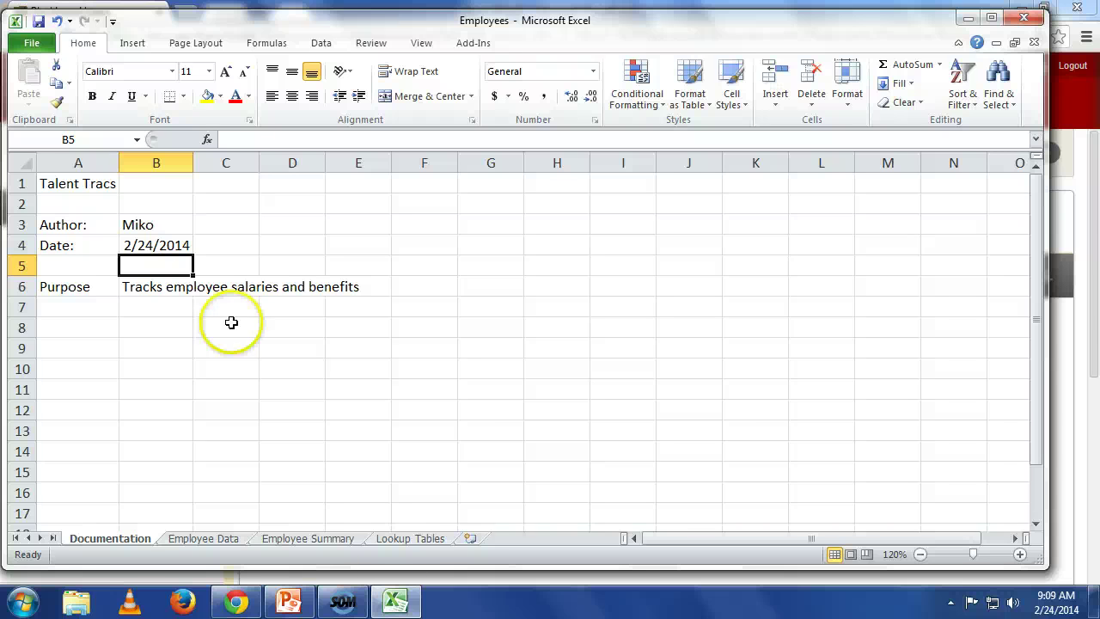
click(204, 539)
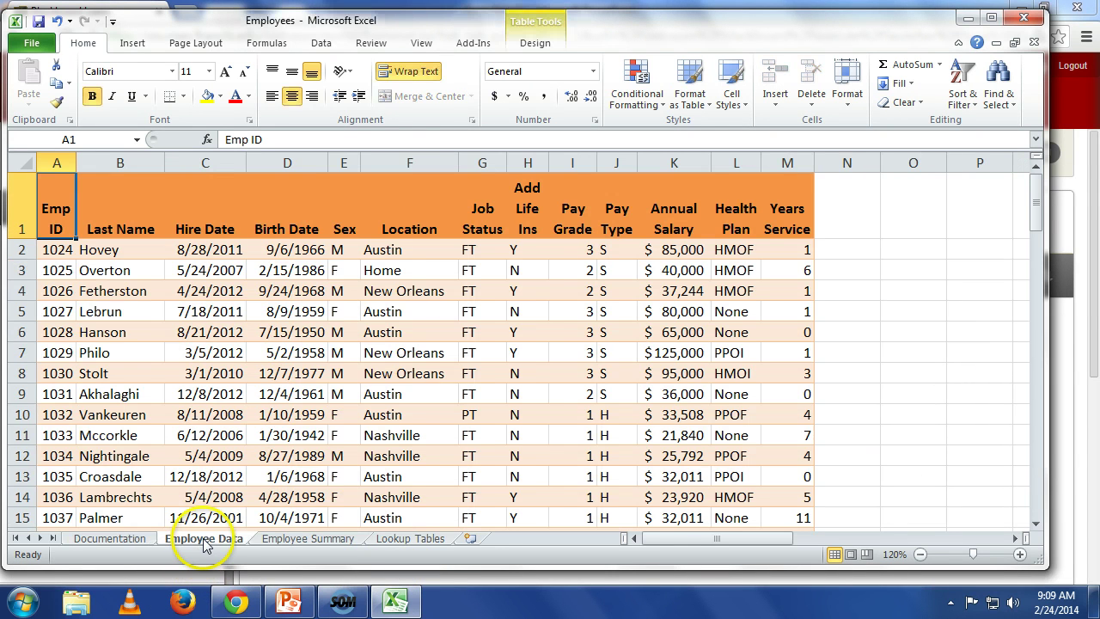
Step: Maximize the Excel window and enter the heading 'Life Ins Premium' in N1
click(992, 18)
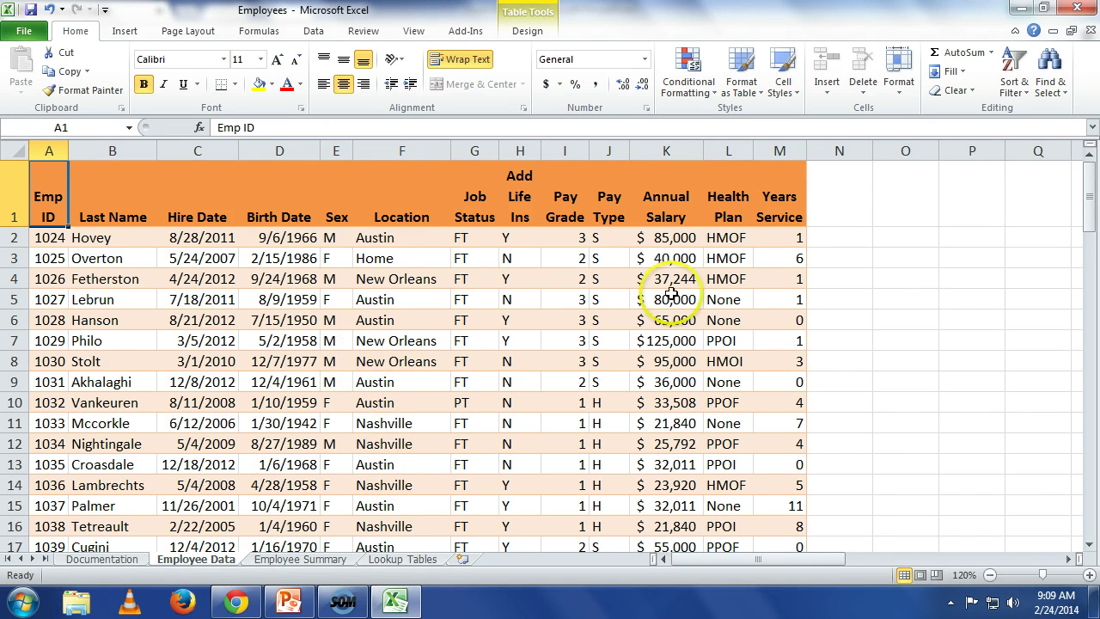
click(828, 206)
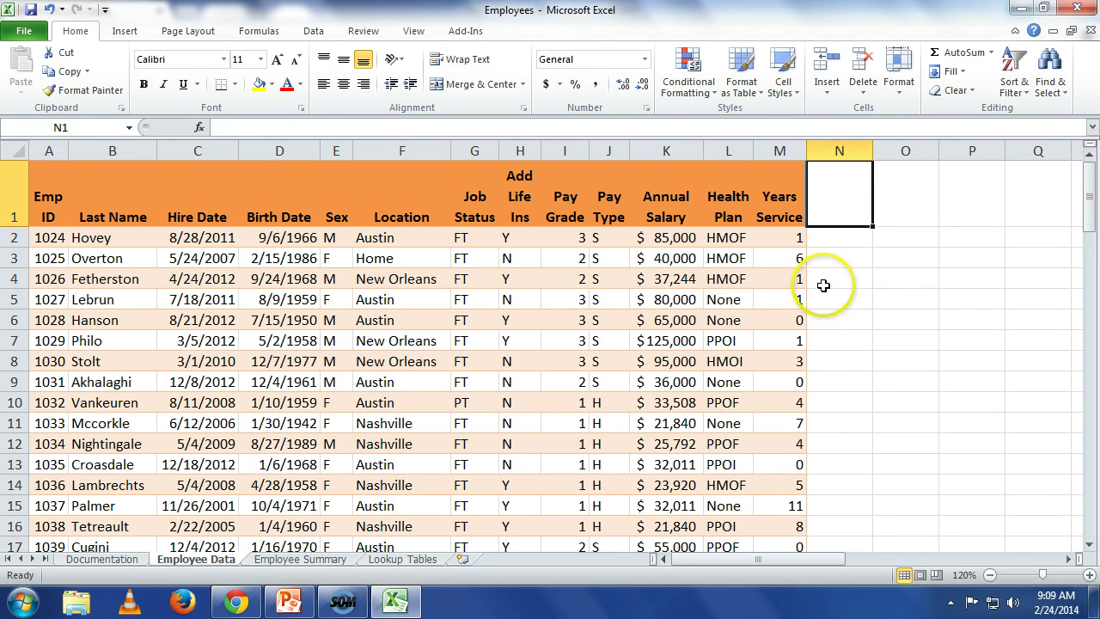
text(L)
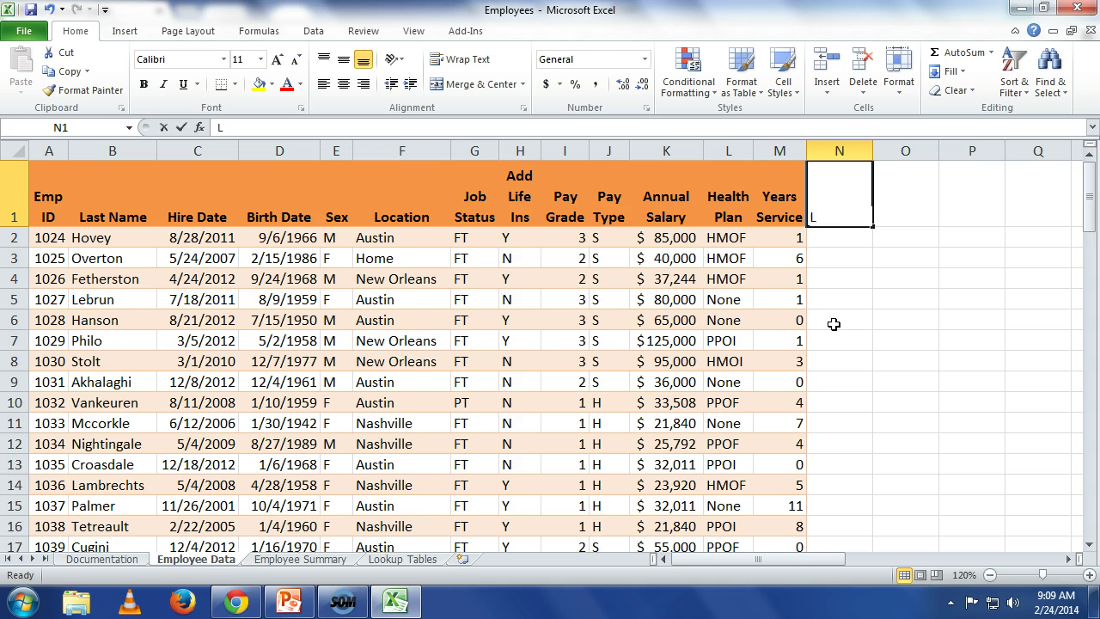
text(ife In)
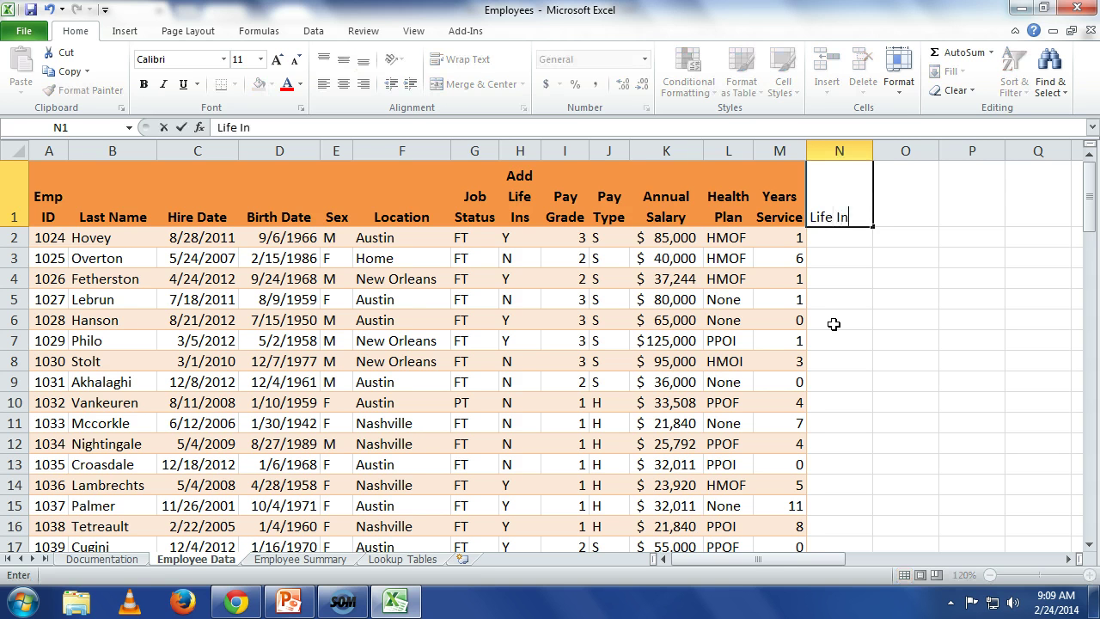
text(s Premium)
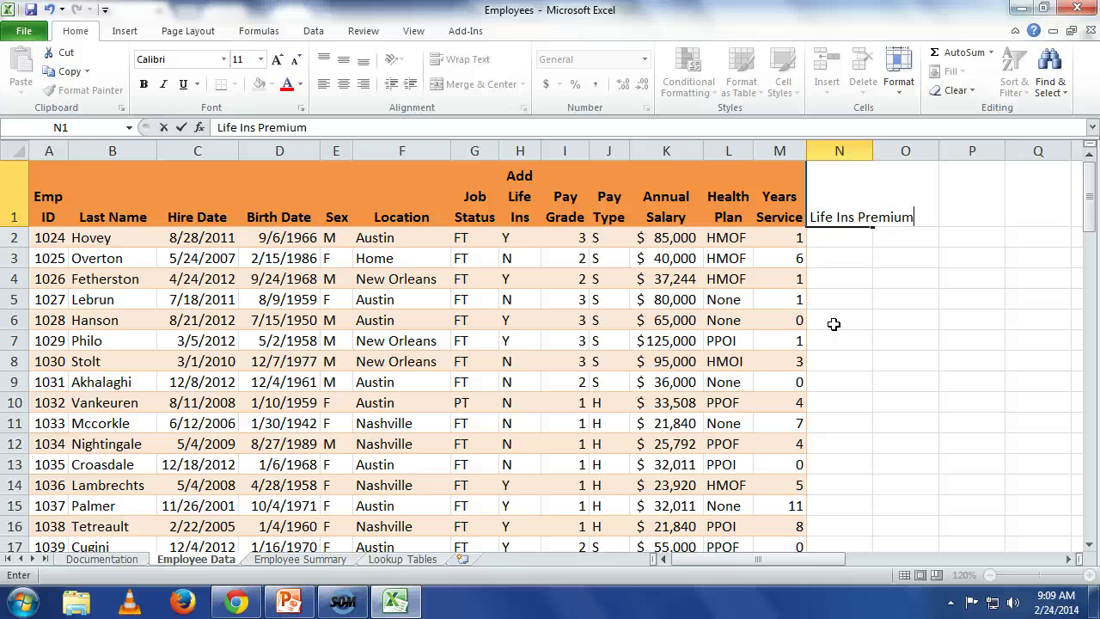
key(Return)
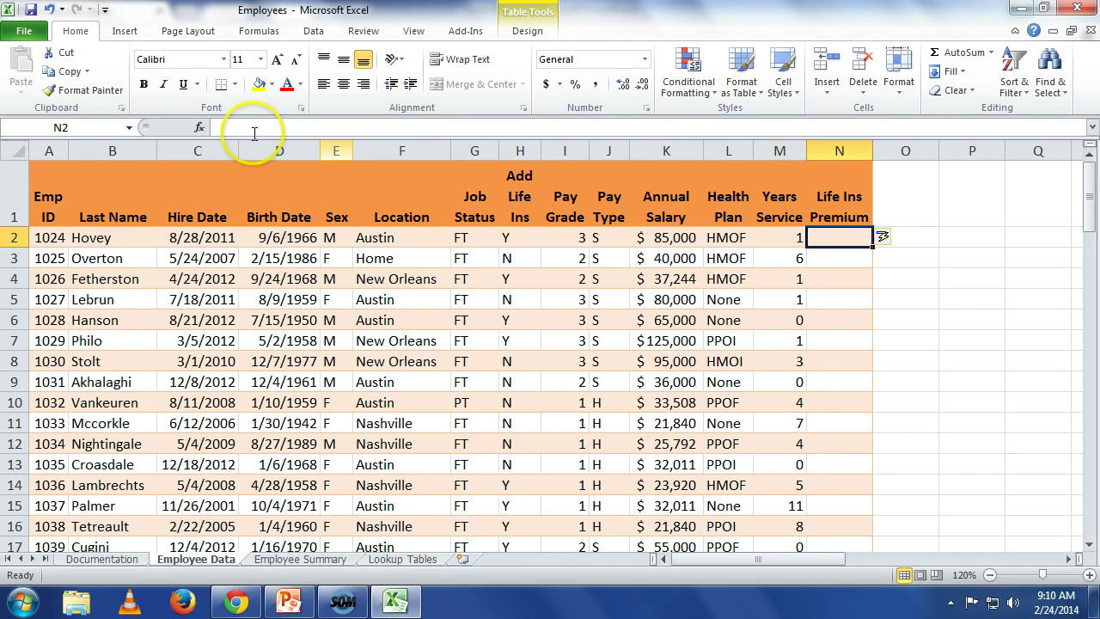
Step: Open the Insert Function dialog for cell N2 using the formula bar's fx button
click(197, 127)
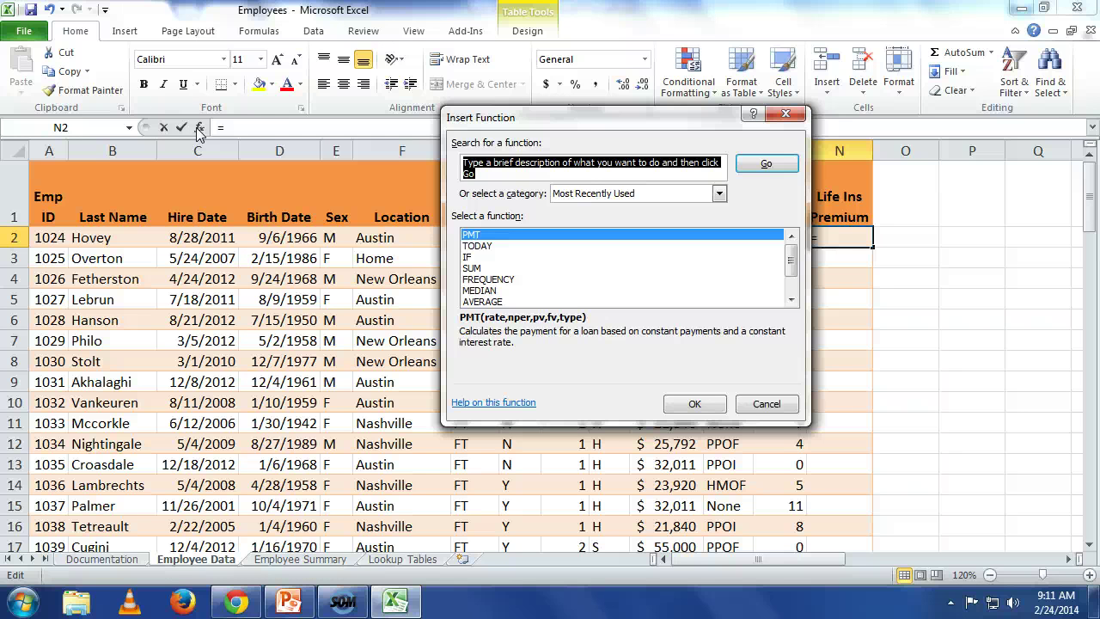
click(767, 404)
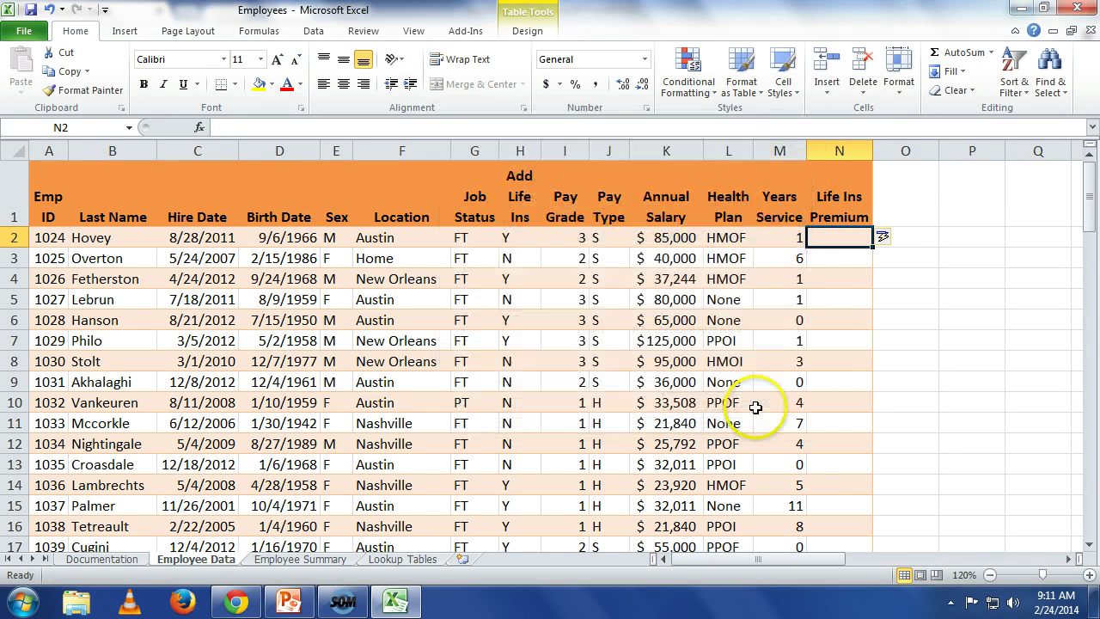
click(136, 33)
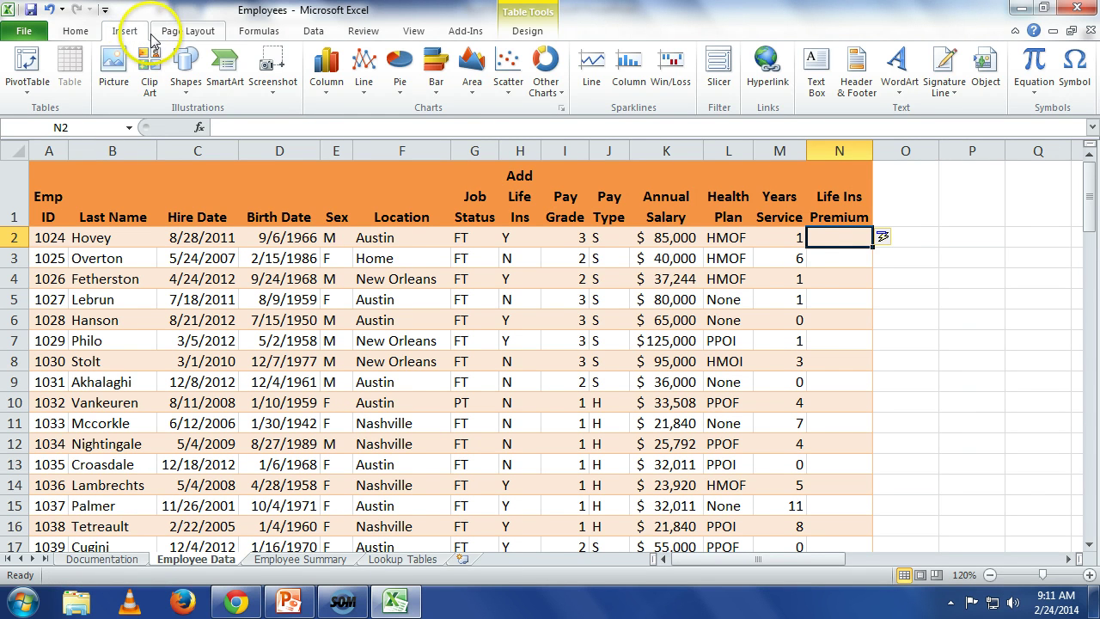
click(313, 34)
click(259, 32)
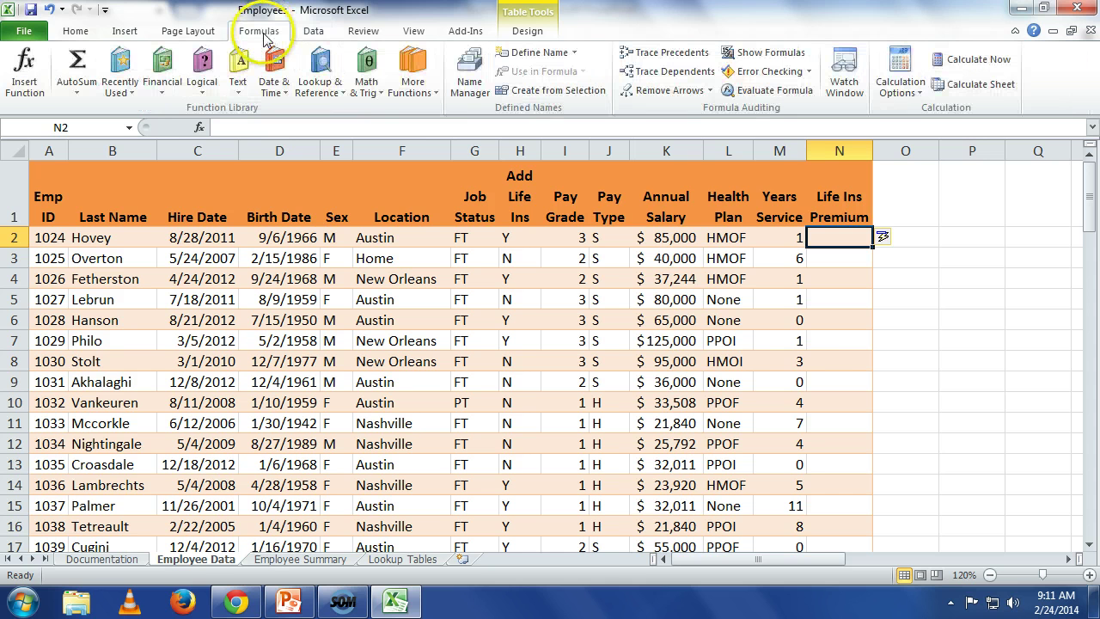
click(27, 71)
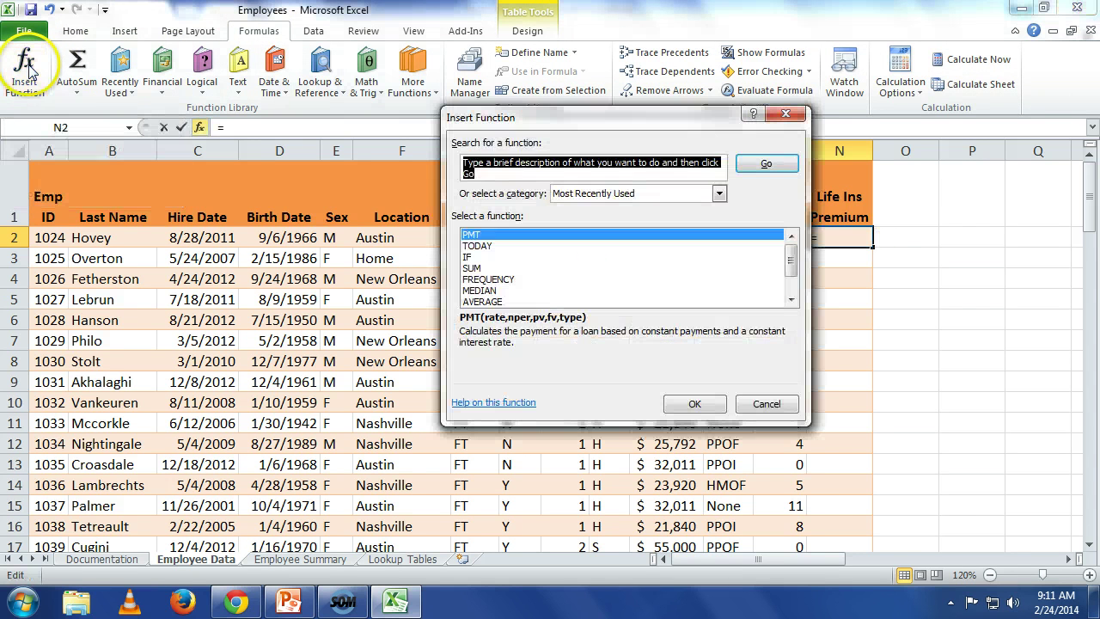
click(779, 407)
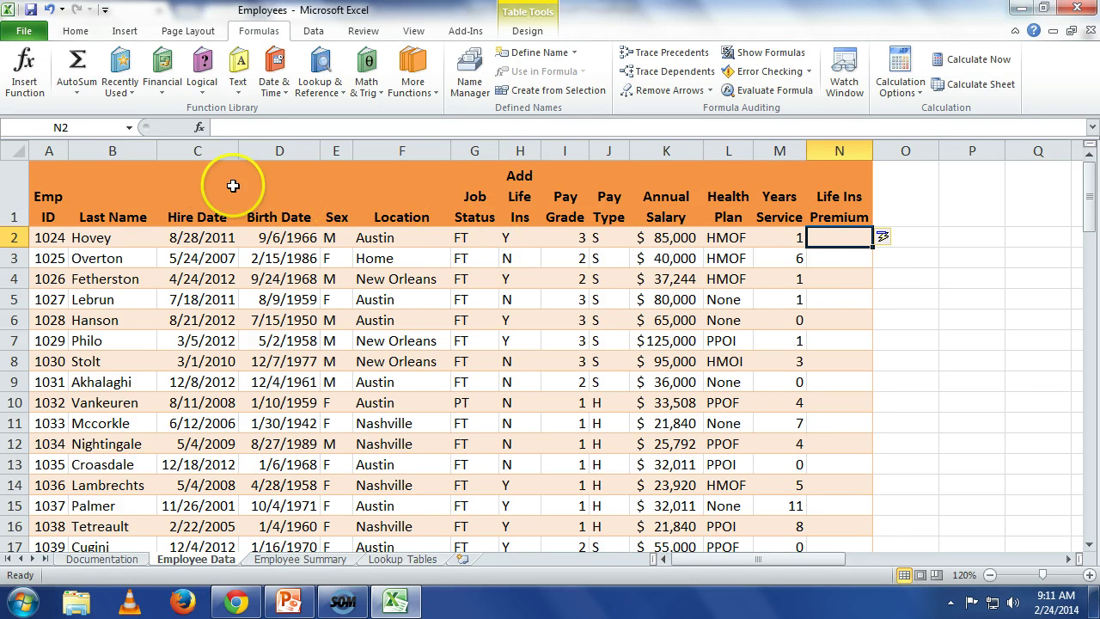
click(198, 129)
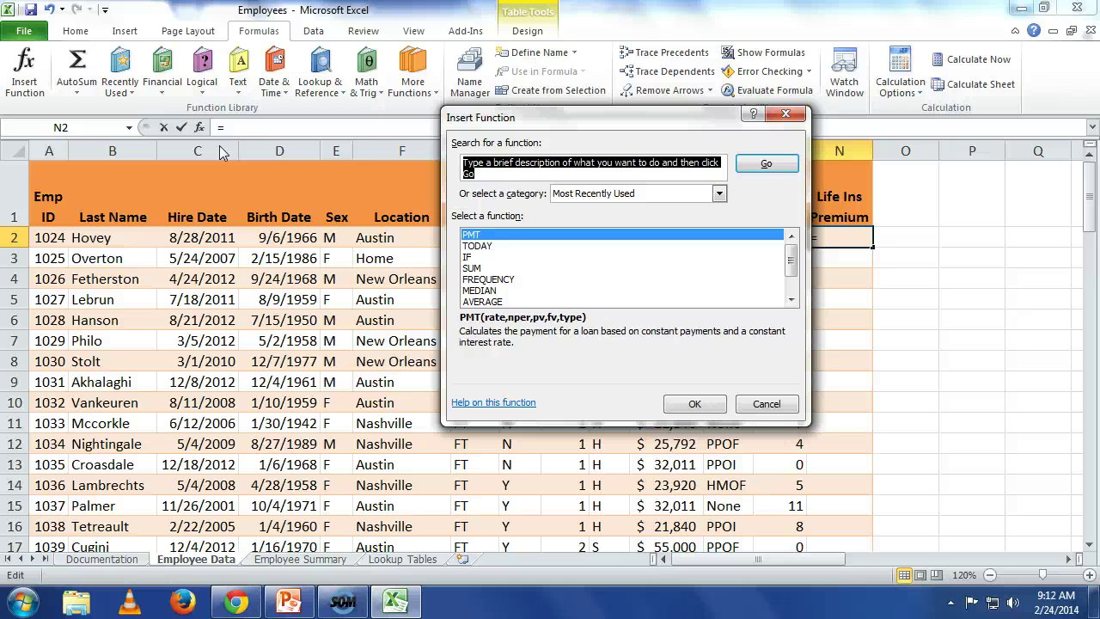
Step: Choose the IF function from the Logical category and confirm it
click(720, 196)
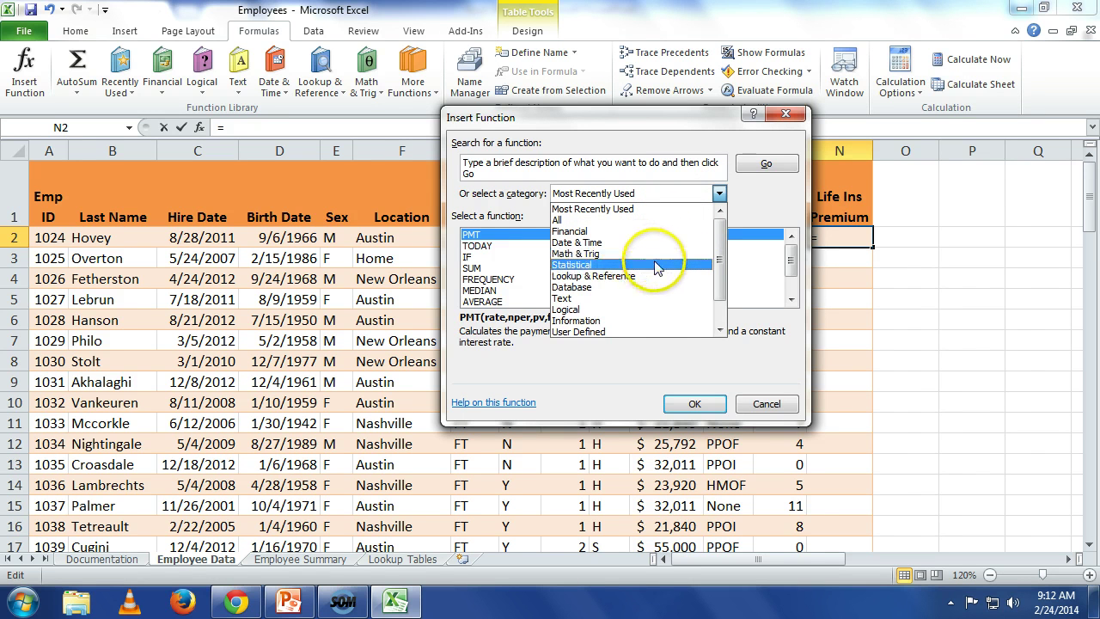
click(618, 309)
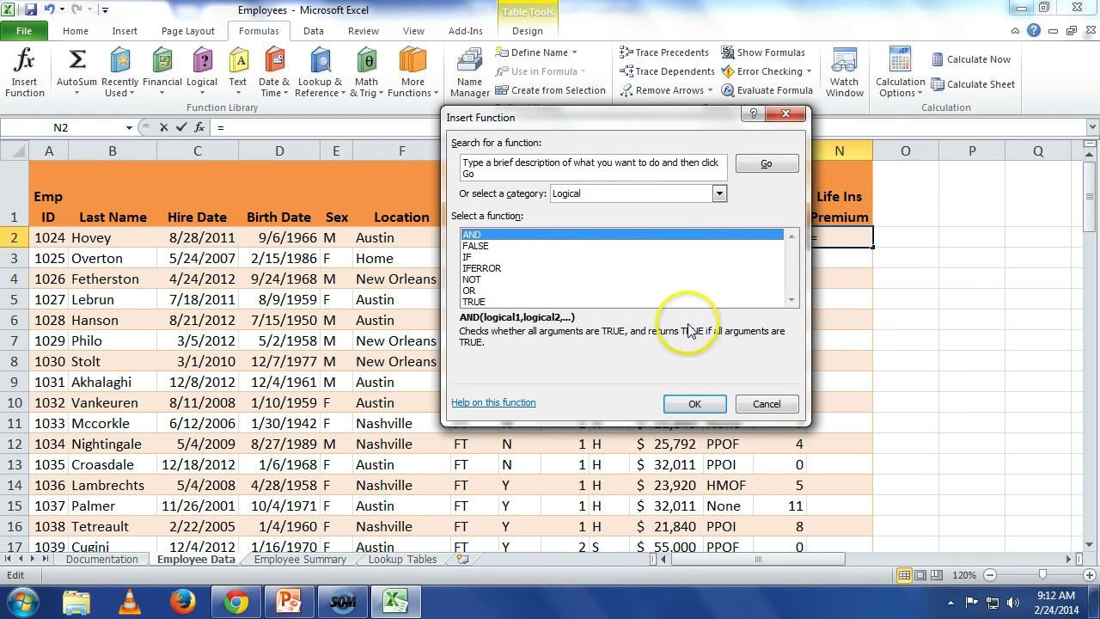
click(466, 257)
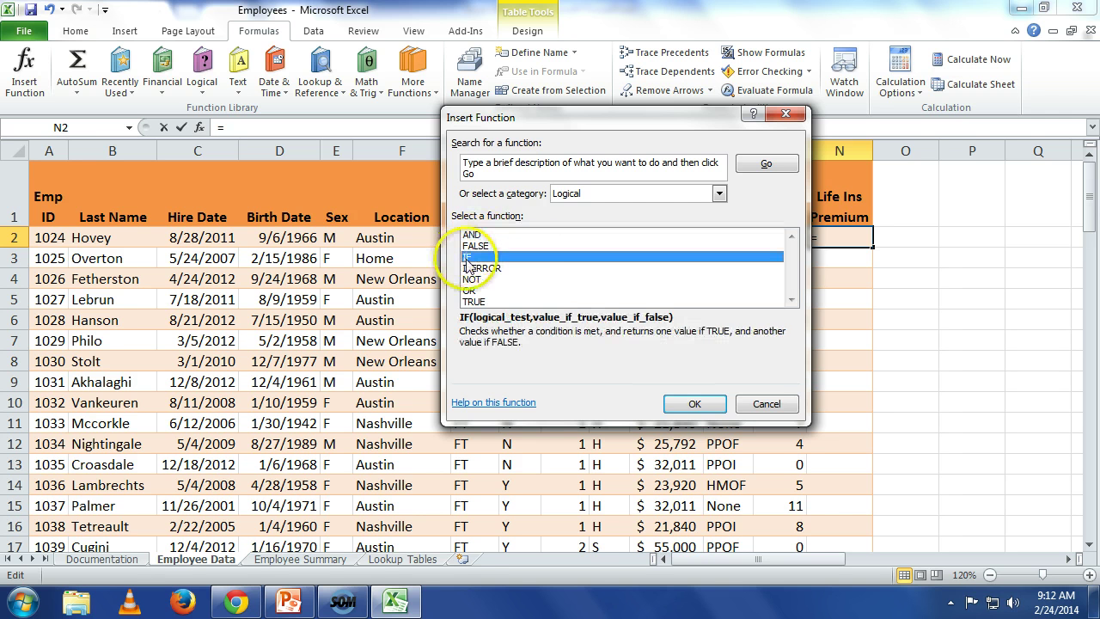
click(704, 409)
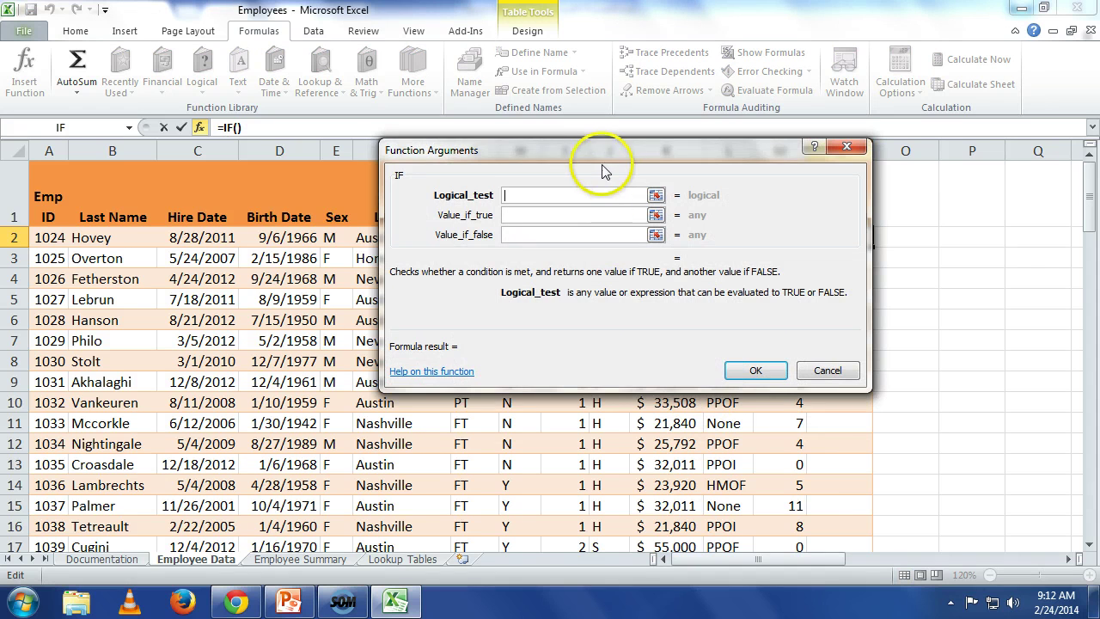
Step: Enter the IF arguments H2="Y", K2*0.001 and 0 in Function Arguments
drag(596, 152, 441, 165)
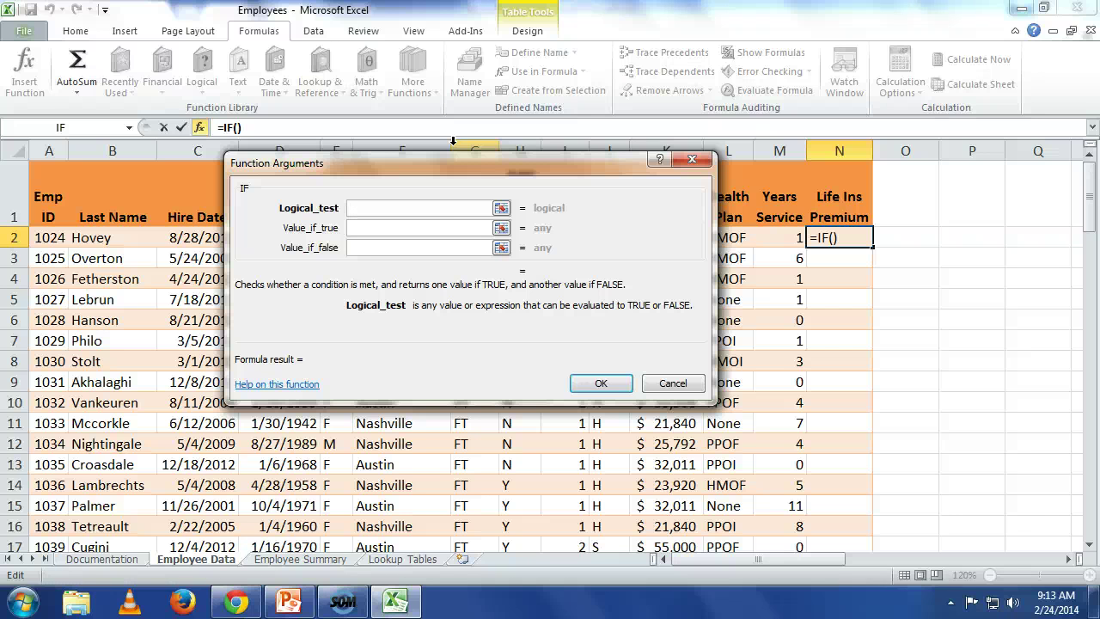
drag(430, 165, 430, 303)
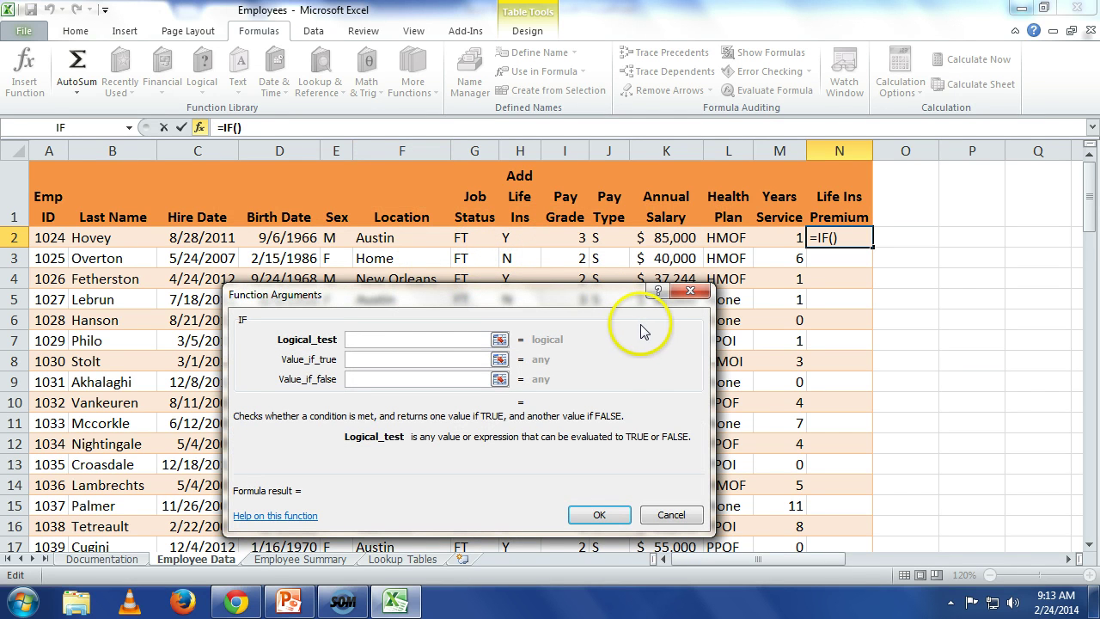
text(h2)
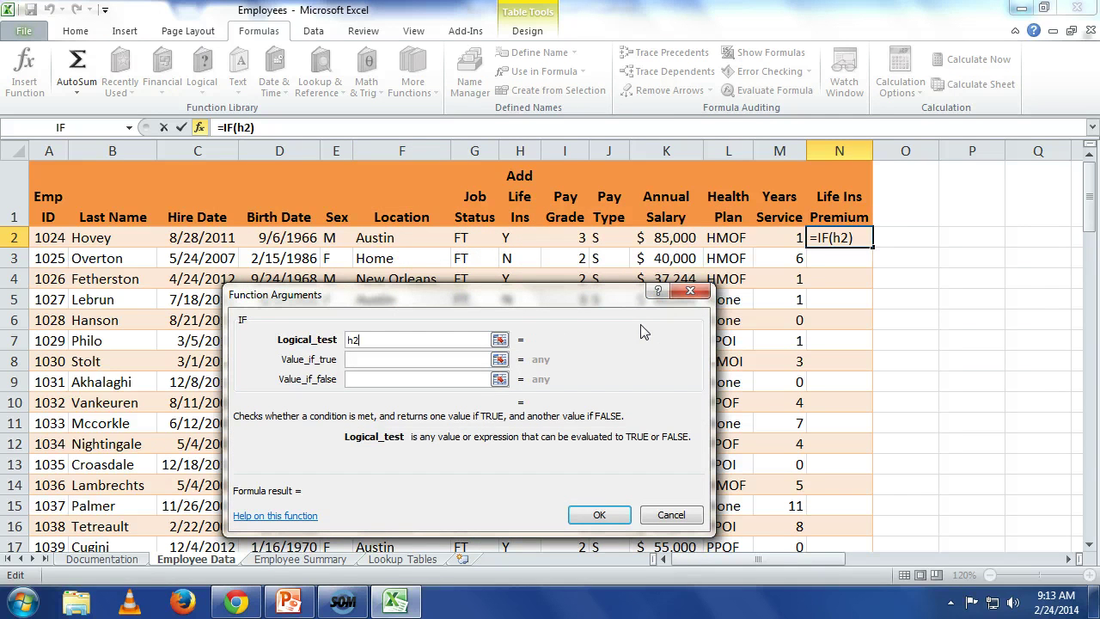
text(=)
text("Y")
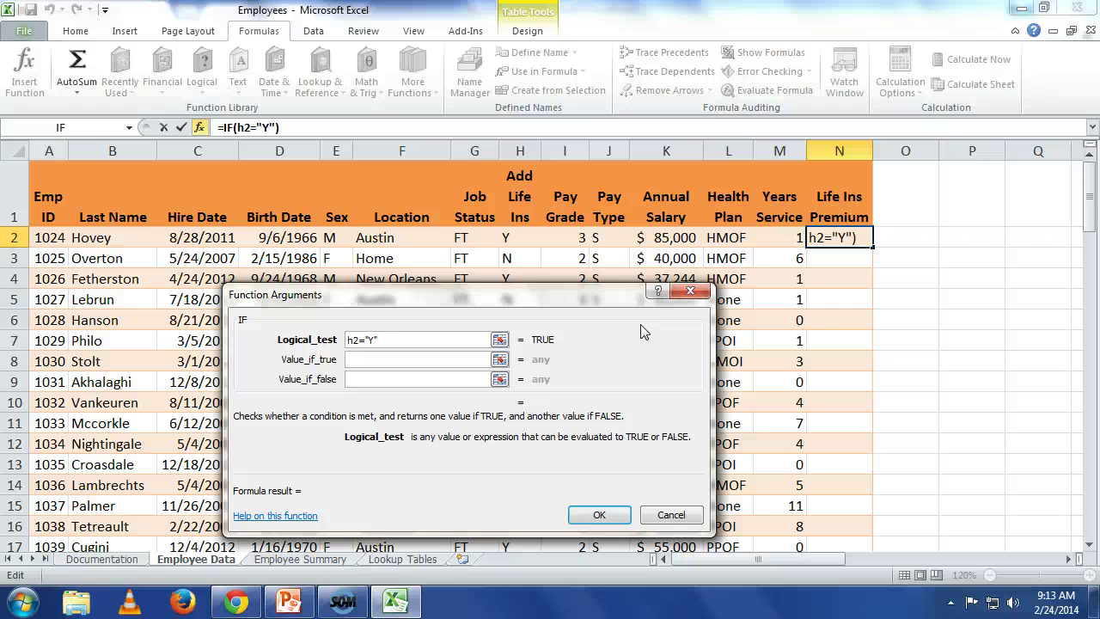
click(394, 358)
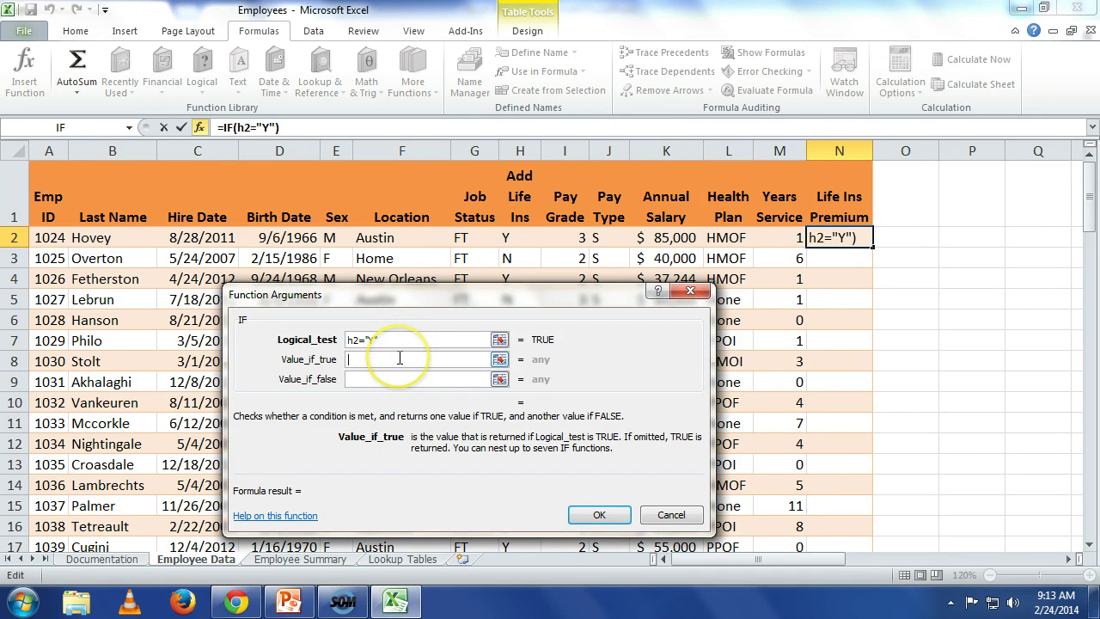
text(k2)
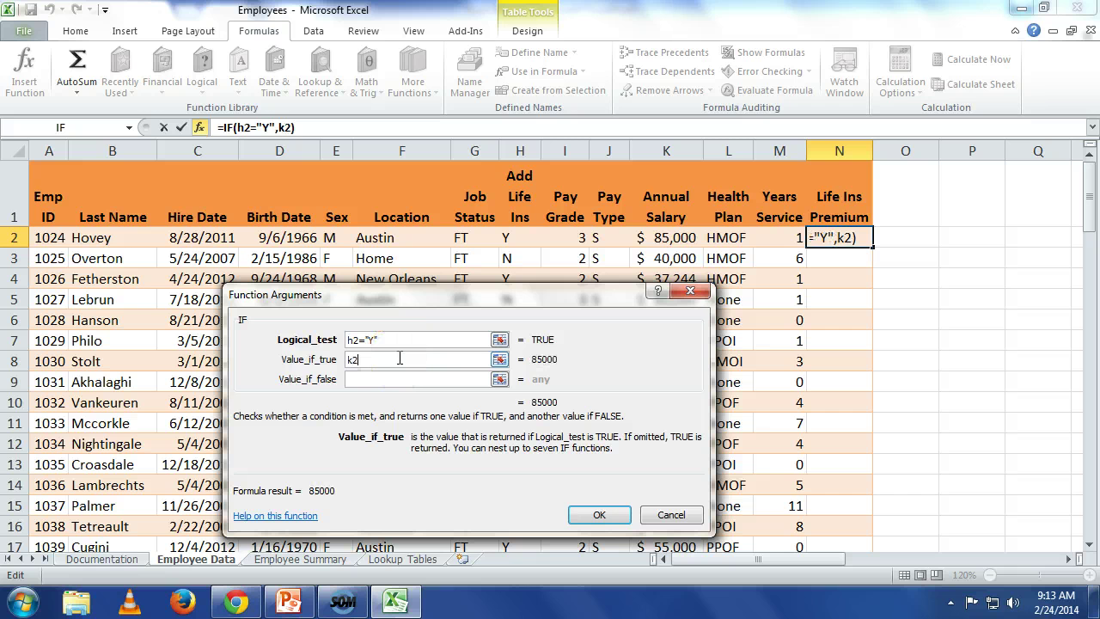
text(*)
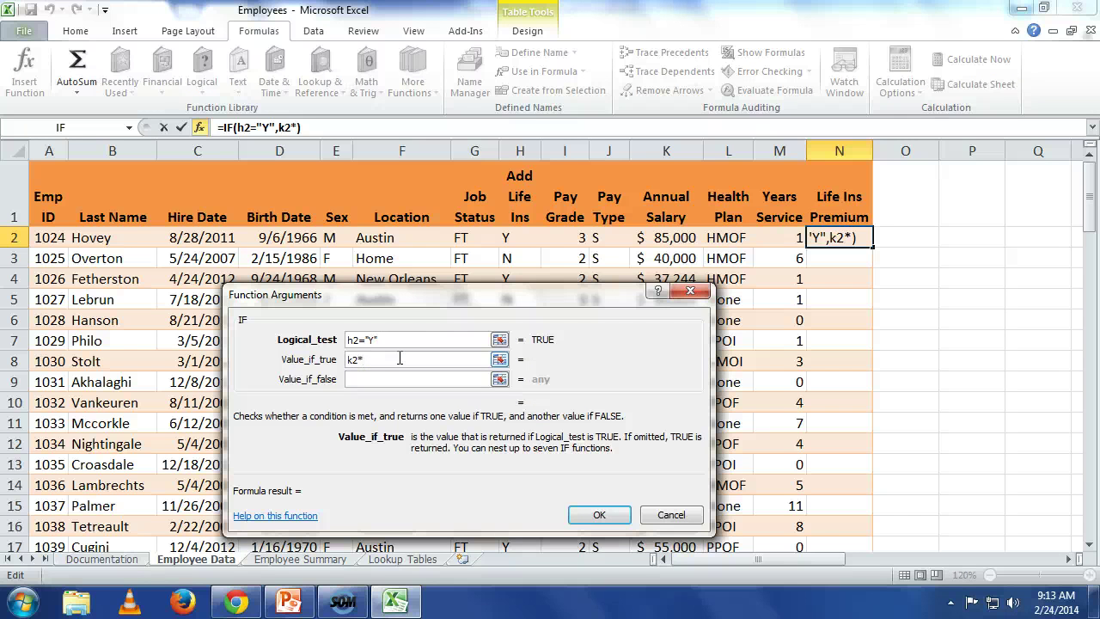
text(0.)
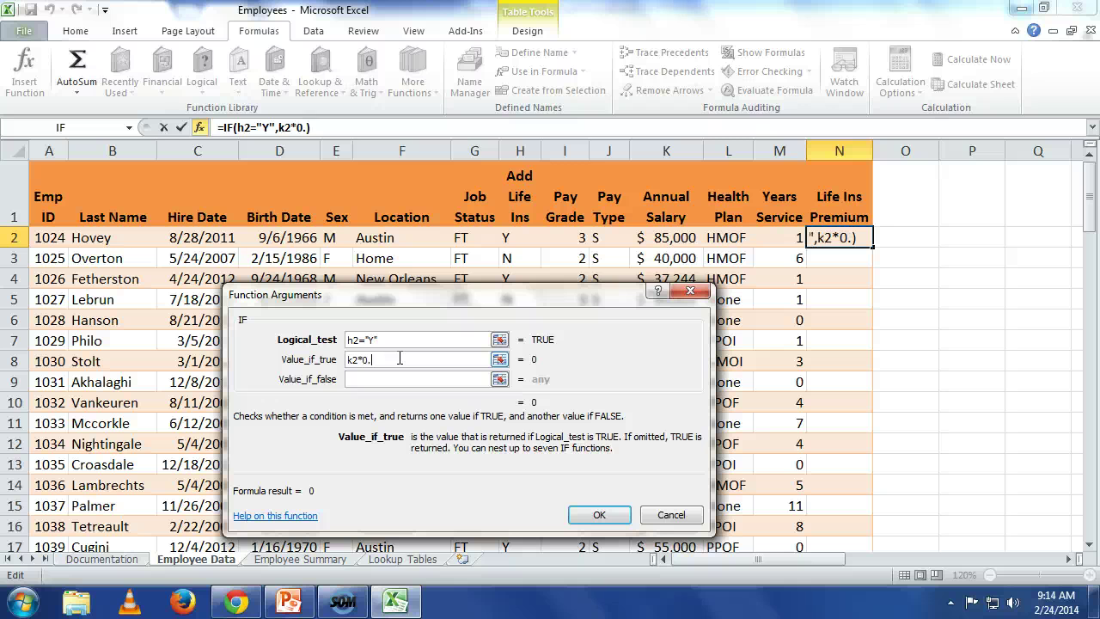
text(001)
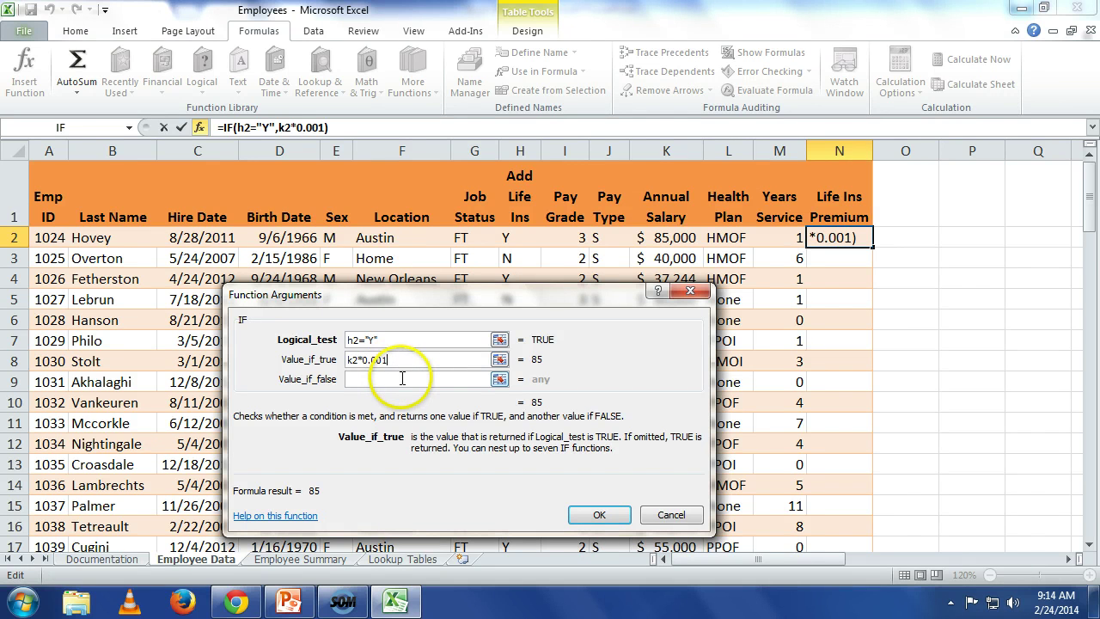
click(403, 378)
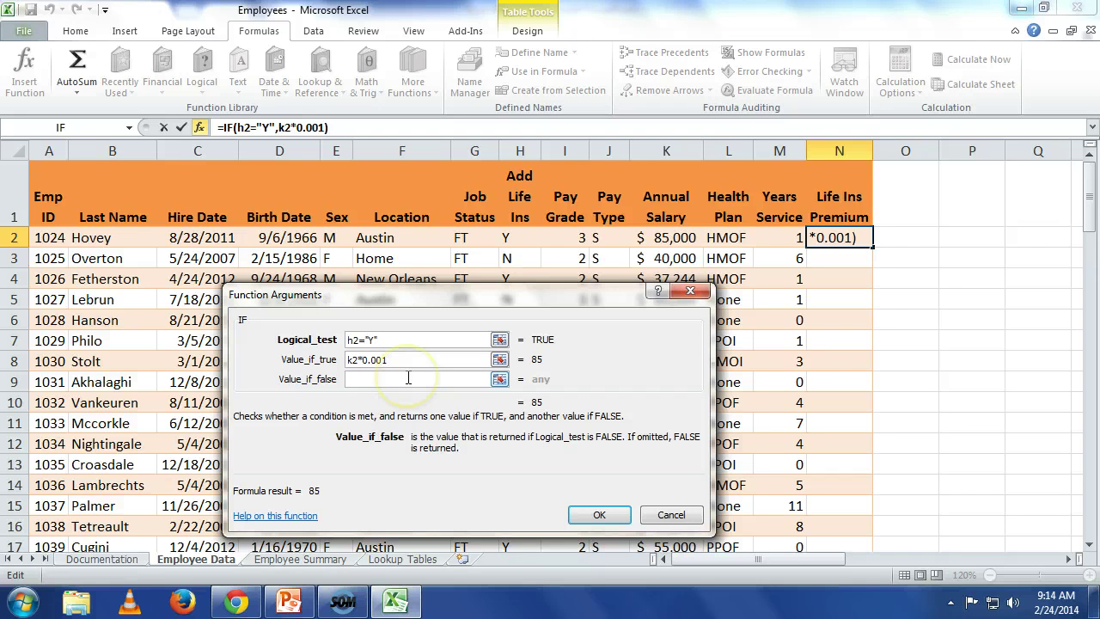
text(0)
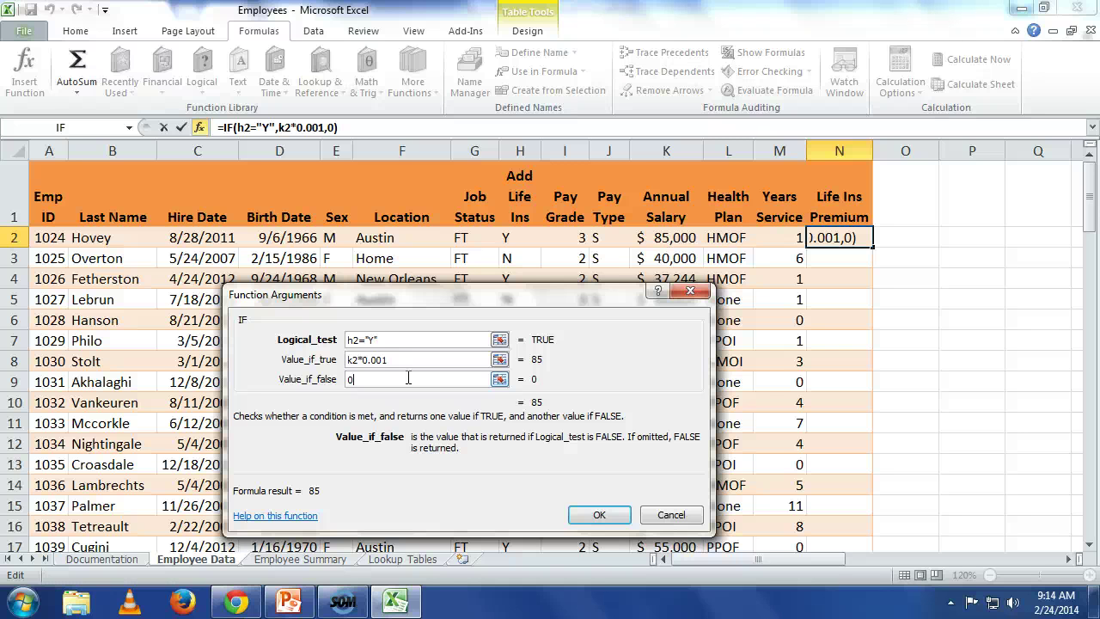
Step: Confirm the IF formula to fill the column, then delete N2's contents
click(617, 517)
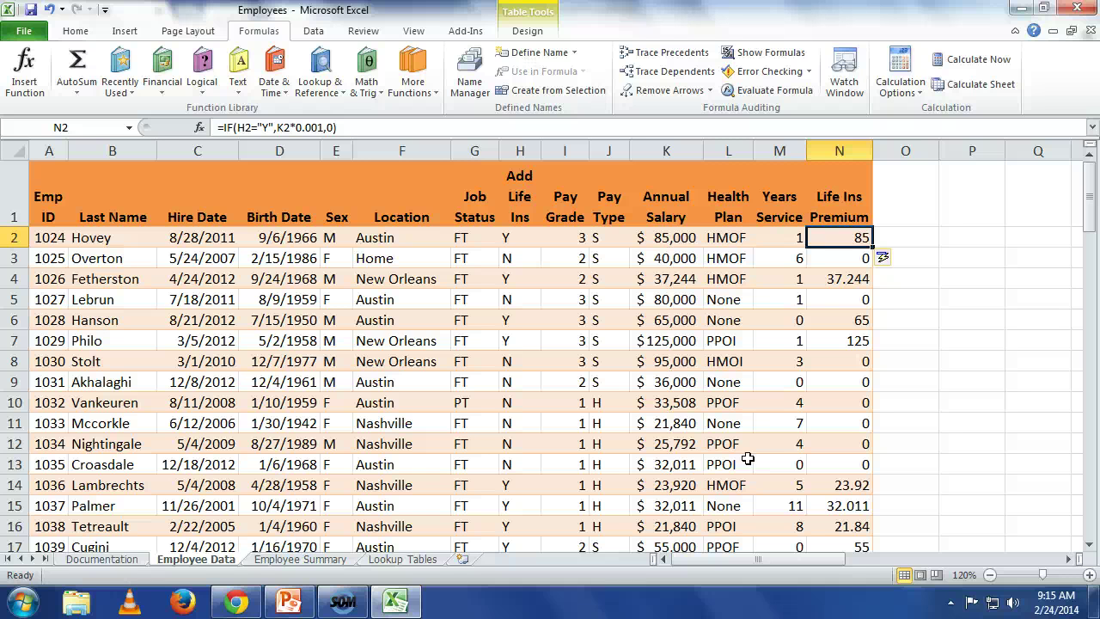
key(Delete)
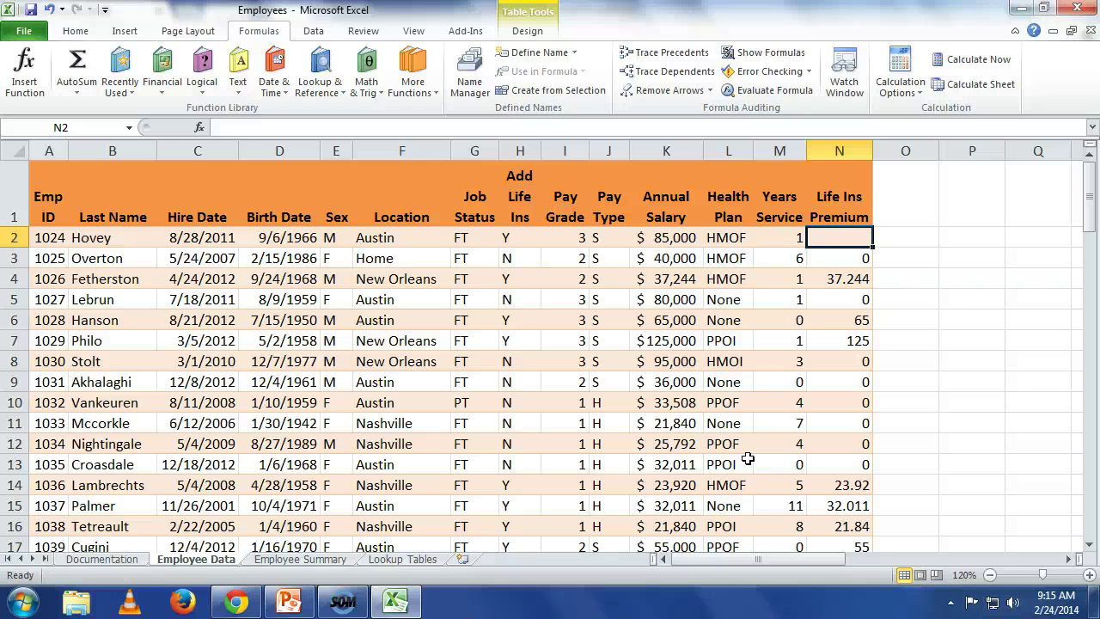
Step: Type =IF(H2="Y",K2*.001,0) directly into N2 to restore the 85 premium
text(=)
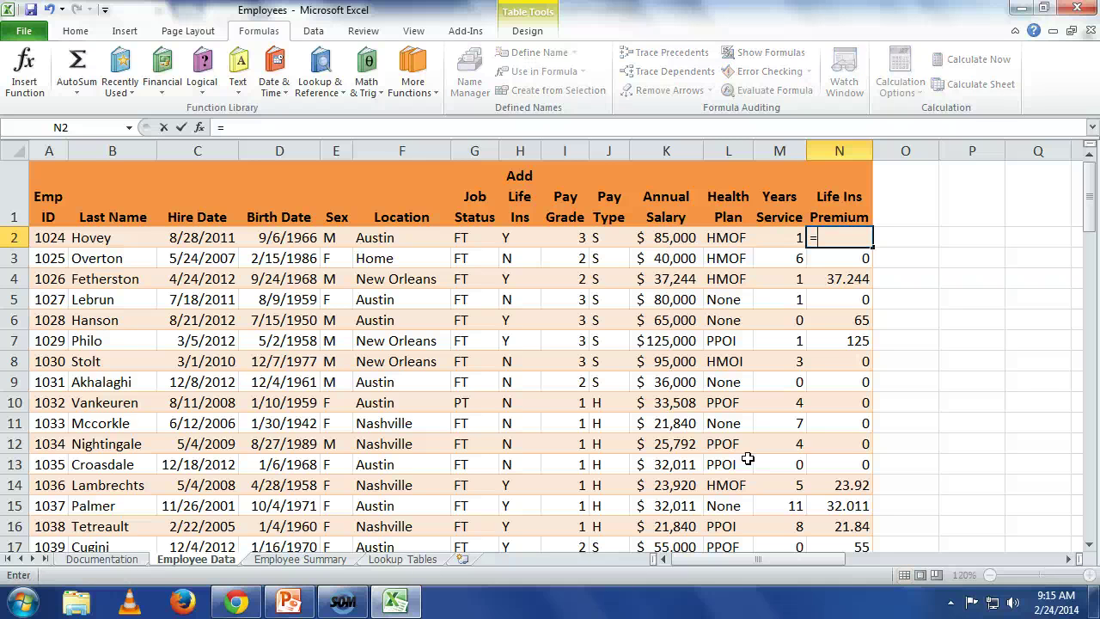
text(if()
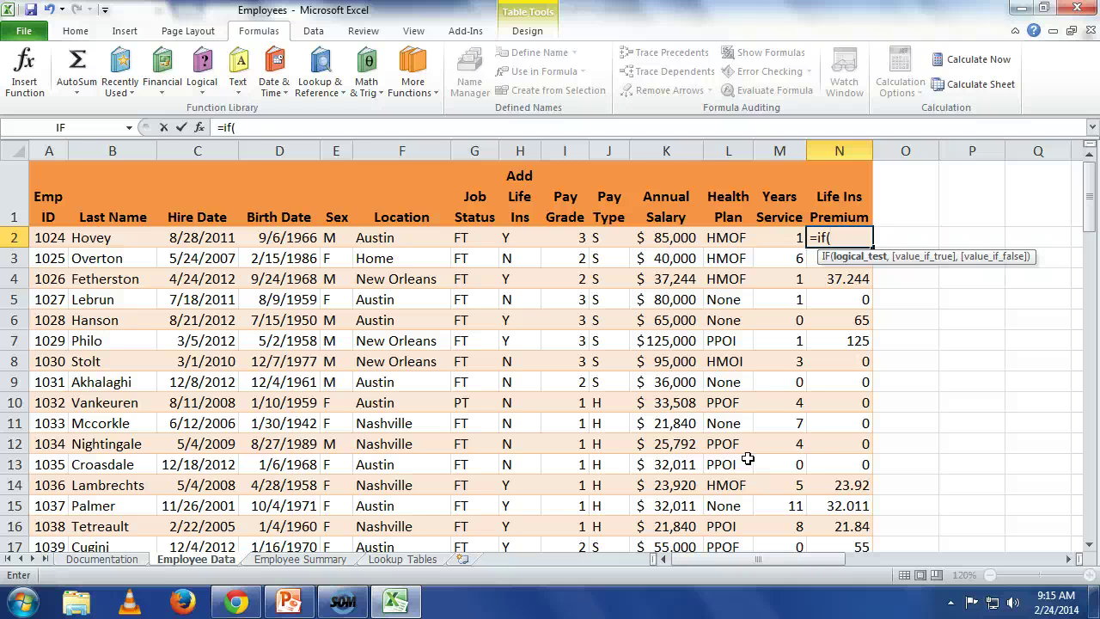
text(h2="Y")
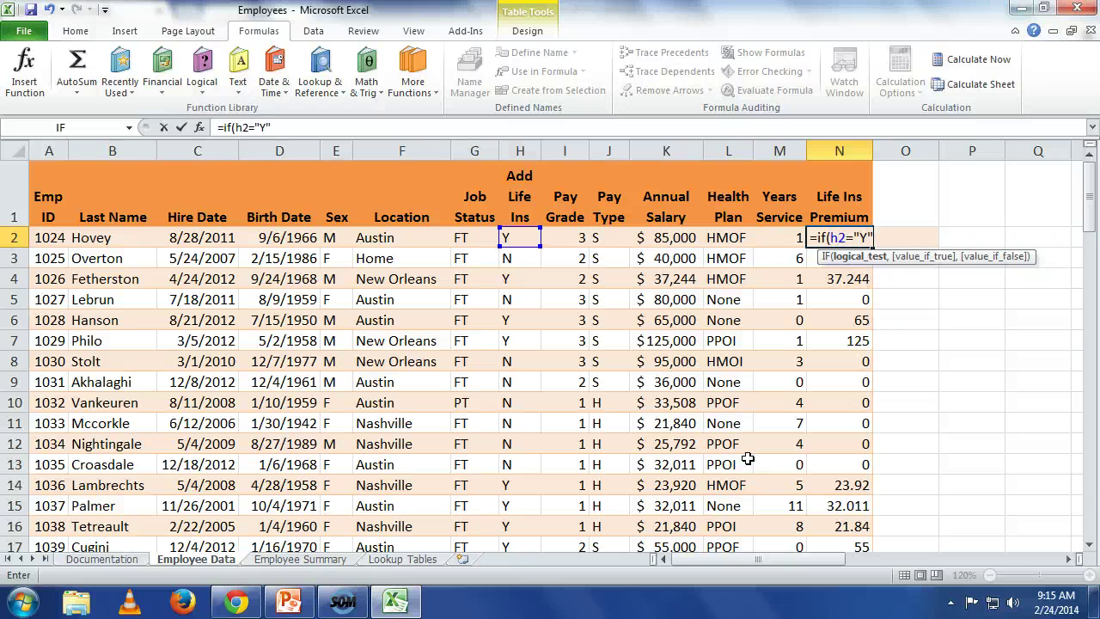
text(,)
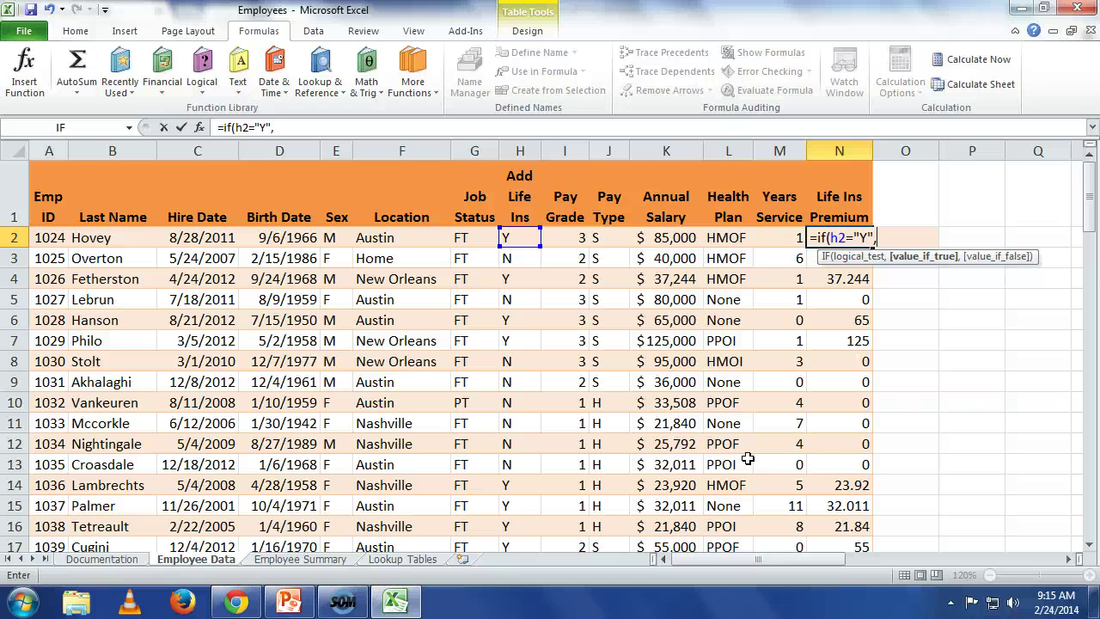
text(k2*)
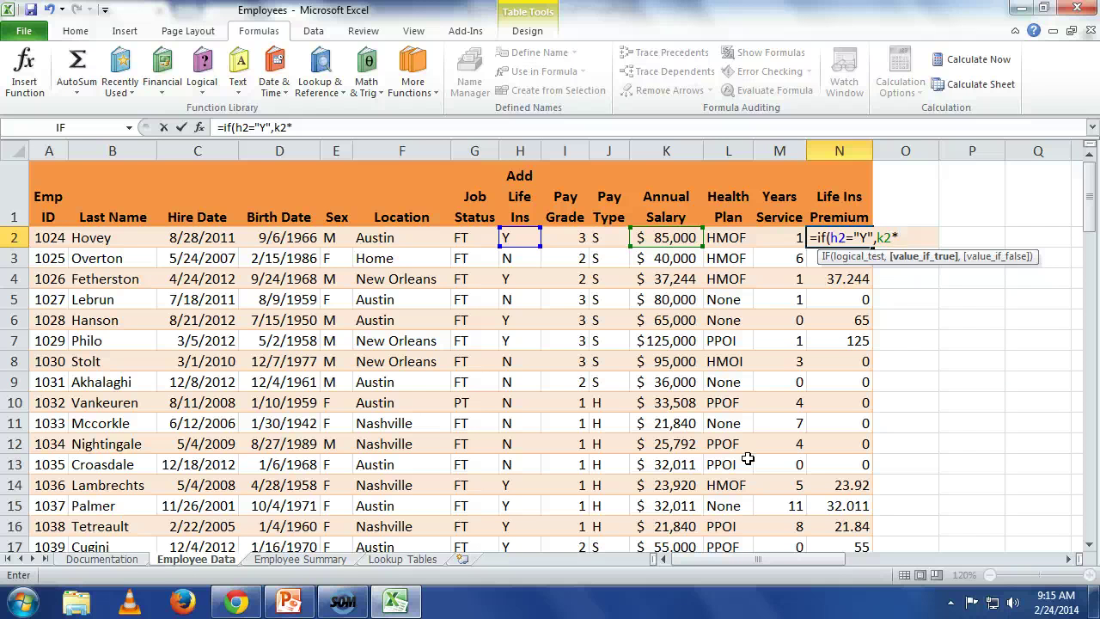
text(.001,0)
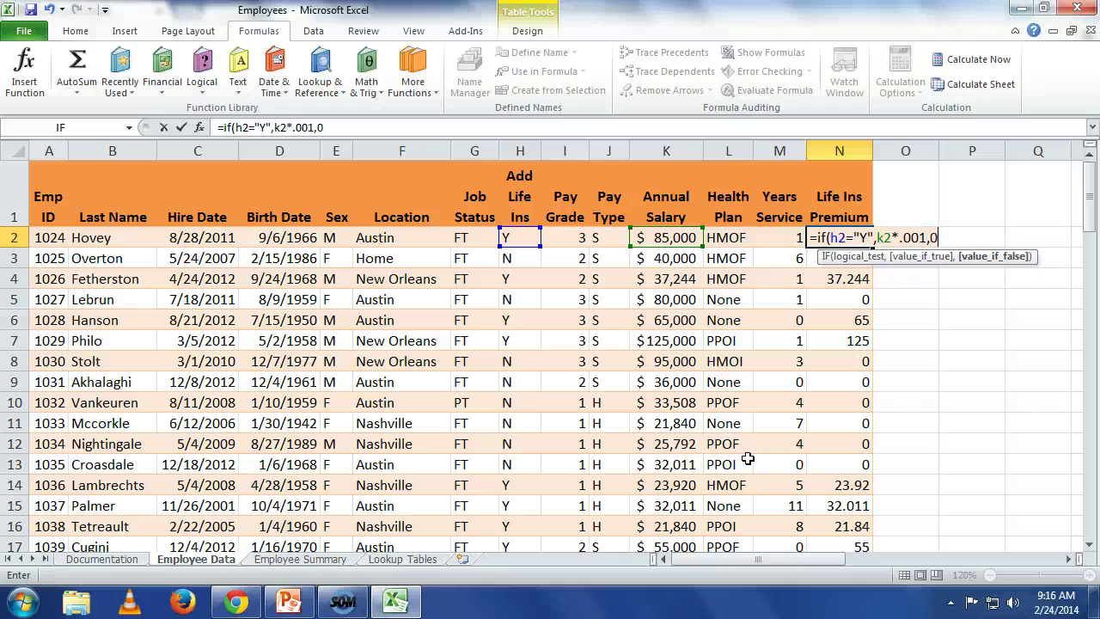
text())
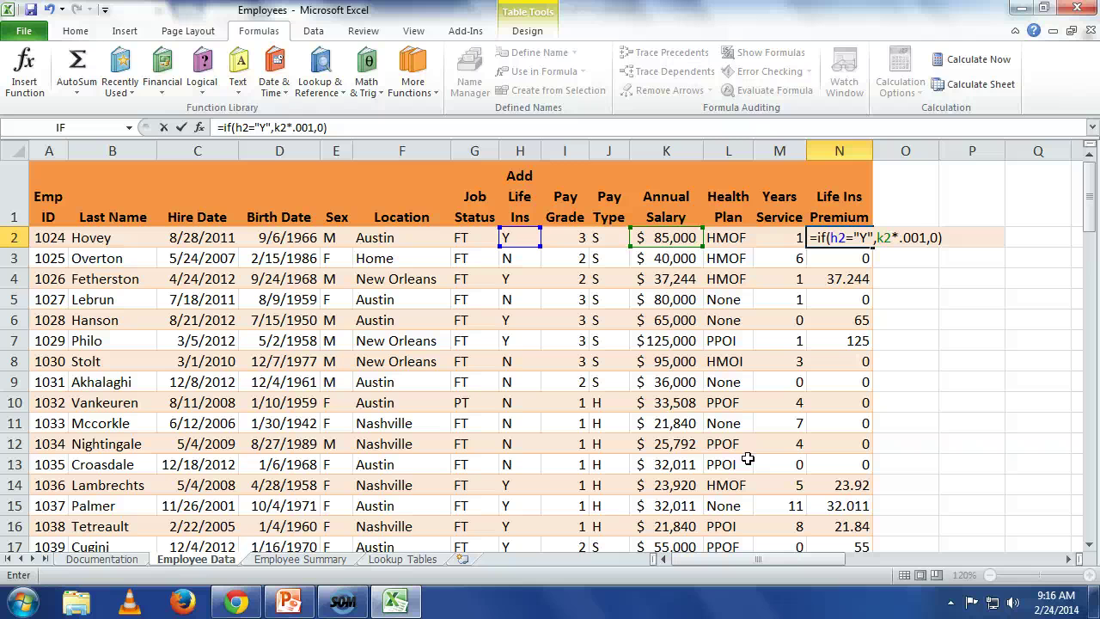
key(Return)
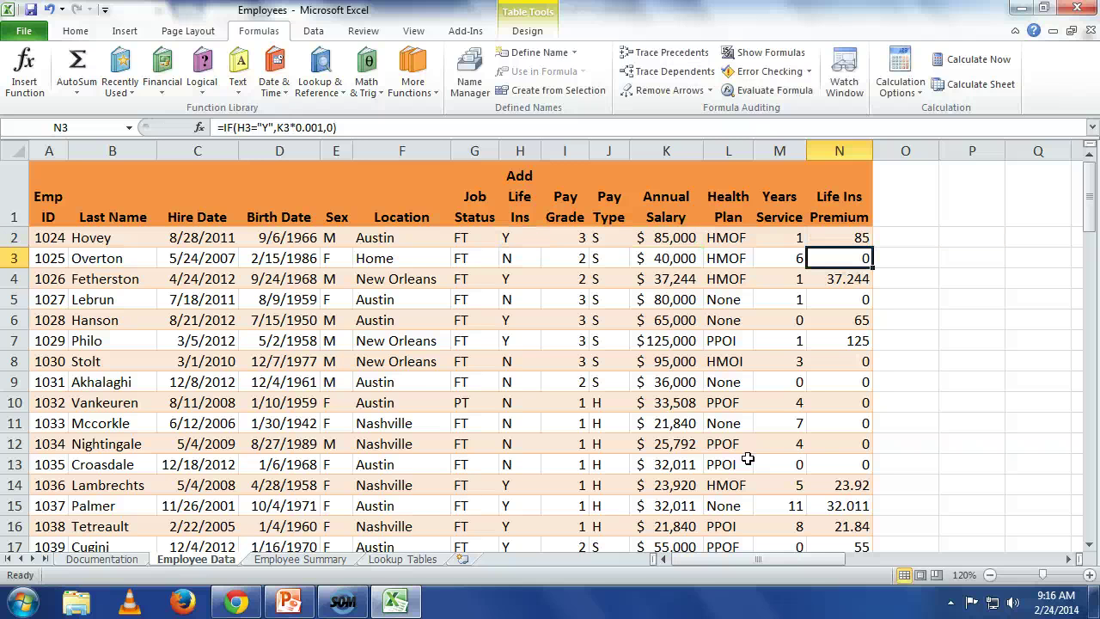
Step: Change the first employee's Add Life Ins value in H2 to n
key(Down)
key(Up)
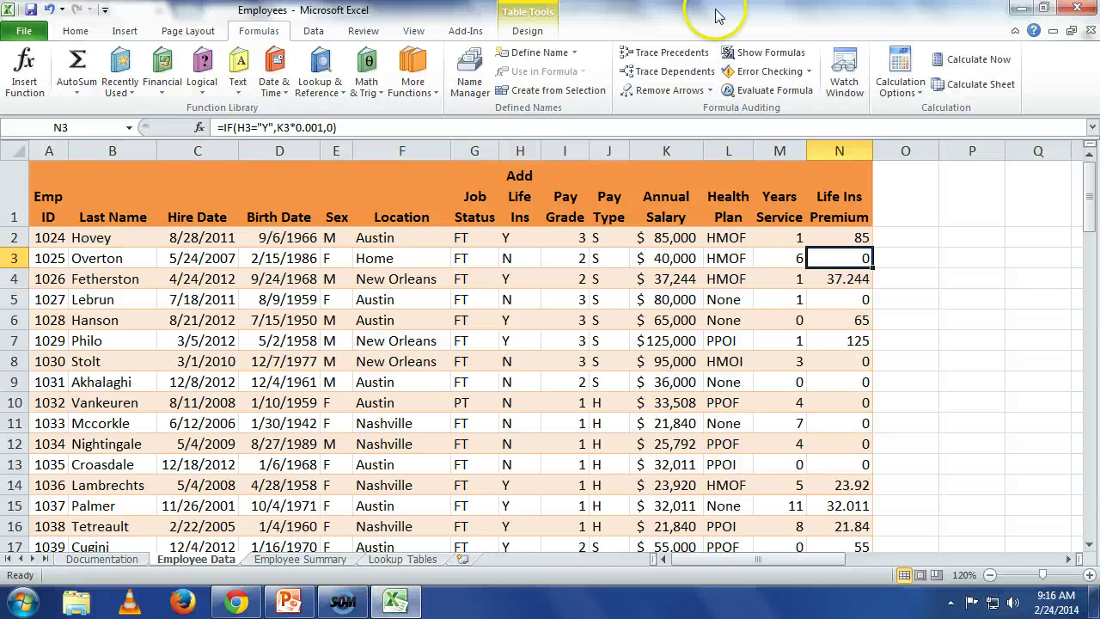
click(525, 239)
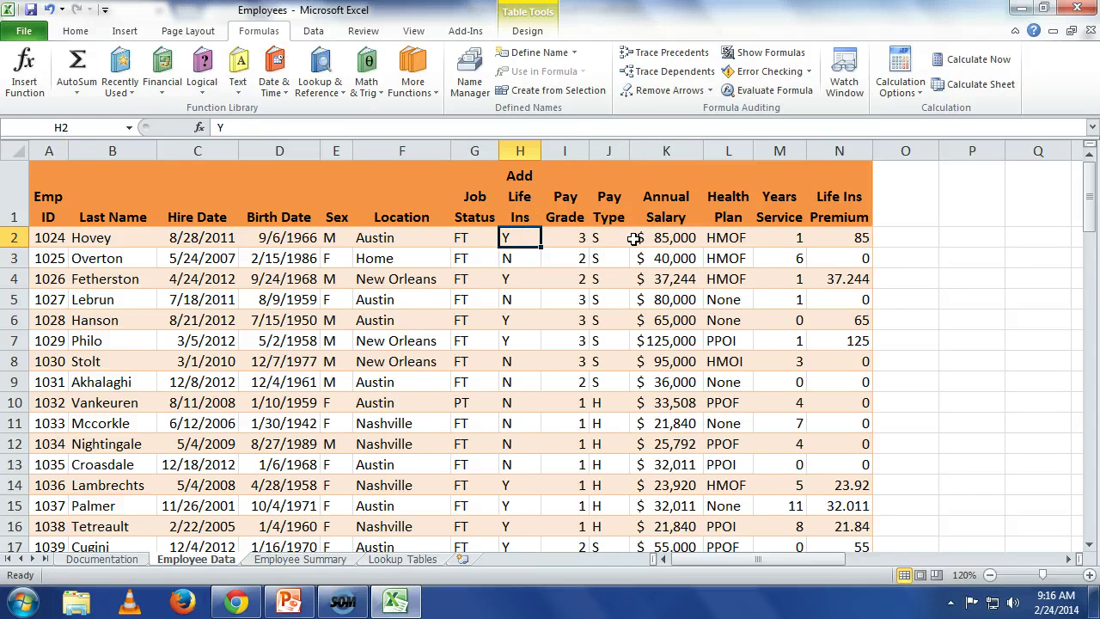
text(n)
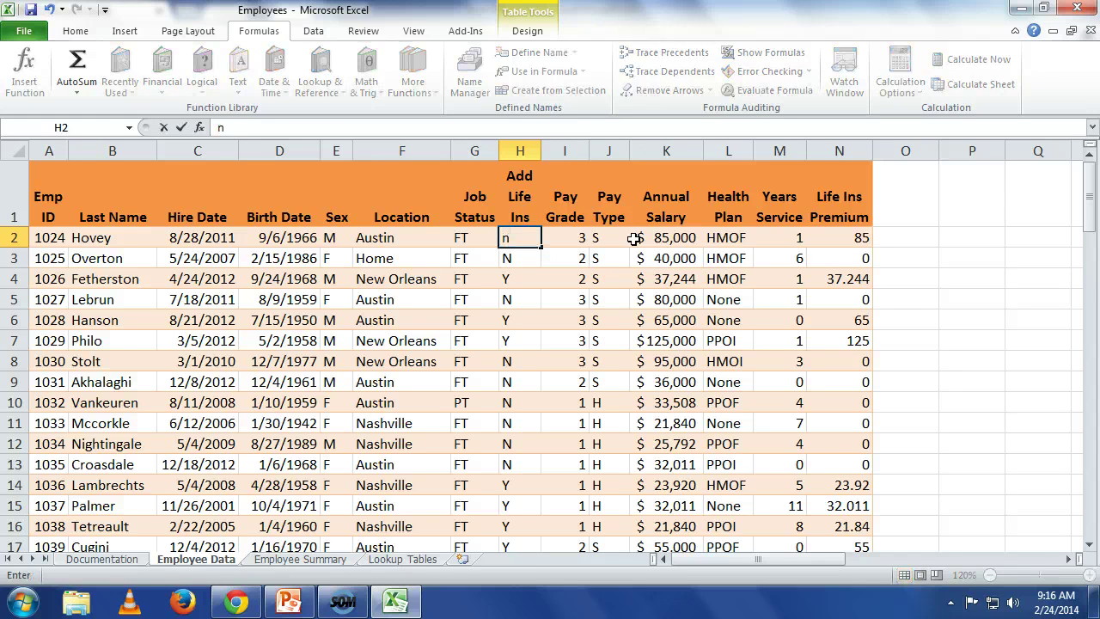
key(Return)
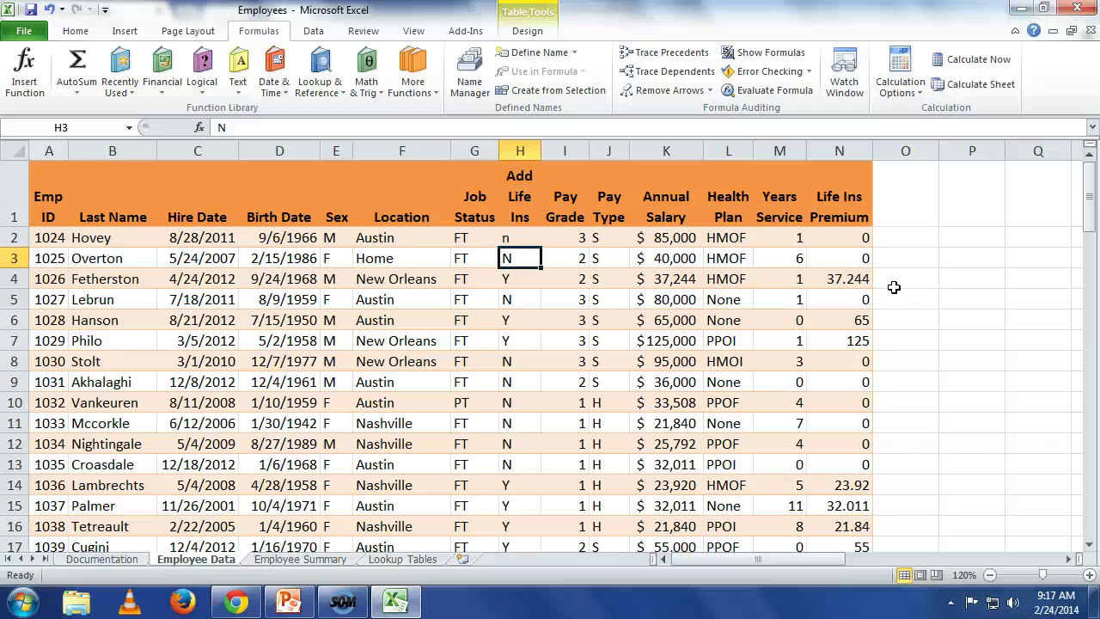
Step: Enter the heading '401 (k)' in O1, after Life Ins Premium
click(896, 184)
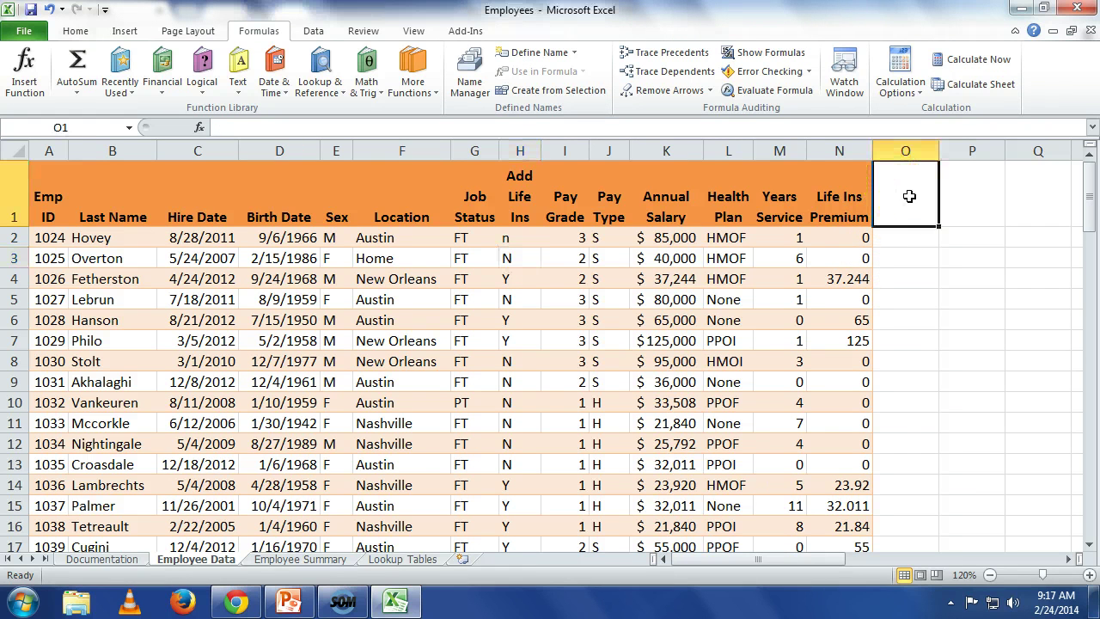
text(401)
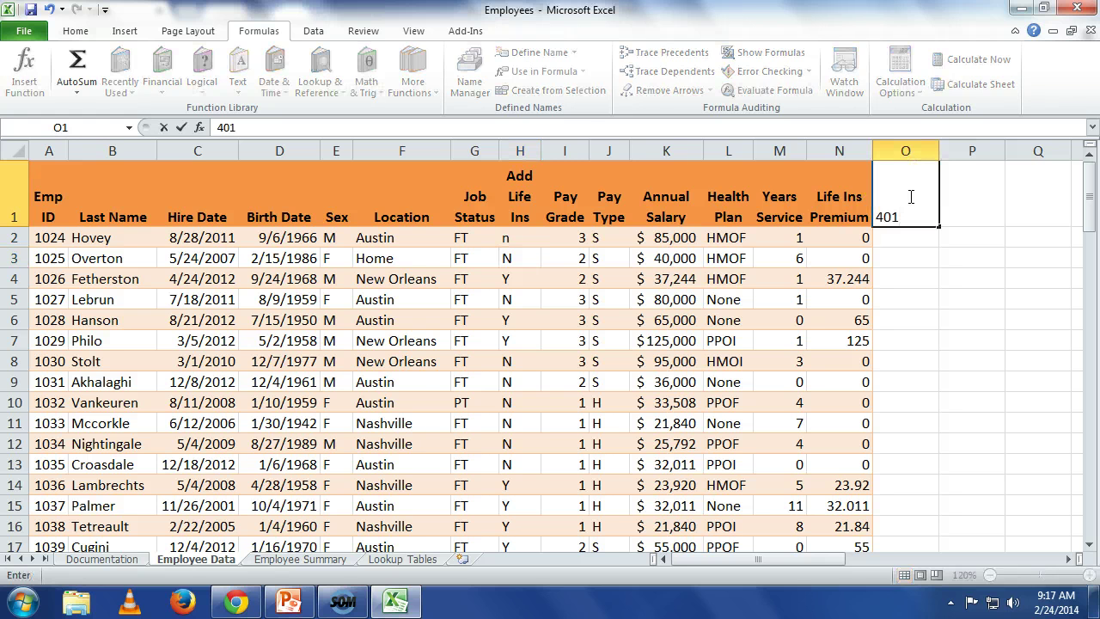
text( K)
key(BackSpace)
key(BackSpace)
text((k))
key(Return)
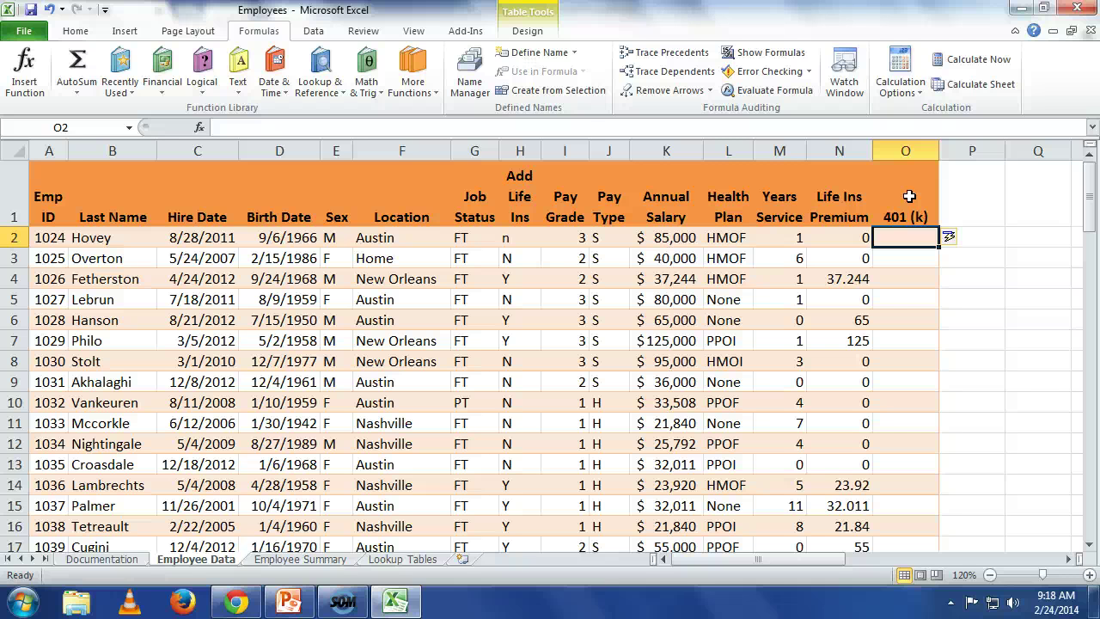
Step: In O2, build =IF(AND(G2="FT",M2>=1),K2*0.03,0) with Insert Function to fill the 401 (k) column
click(199, 127)
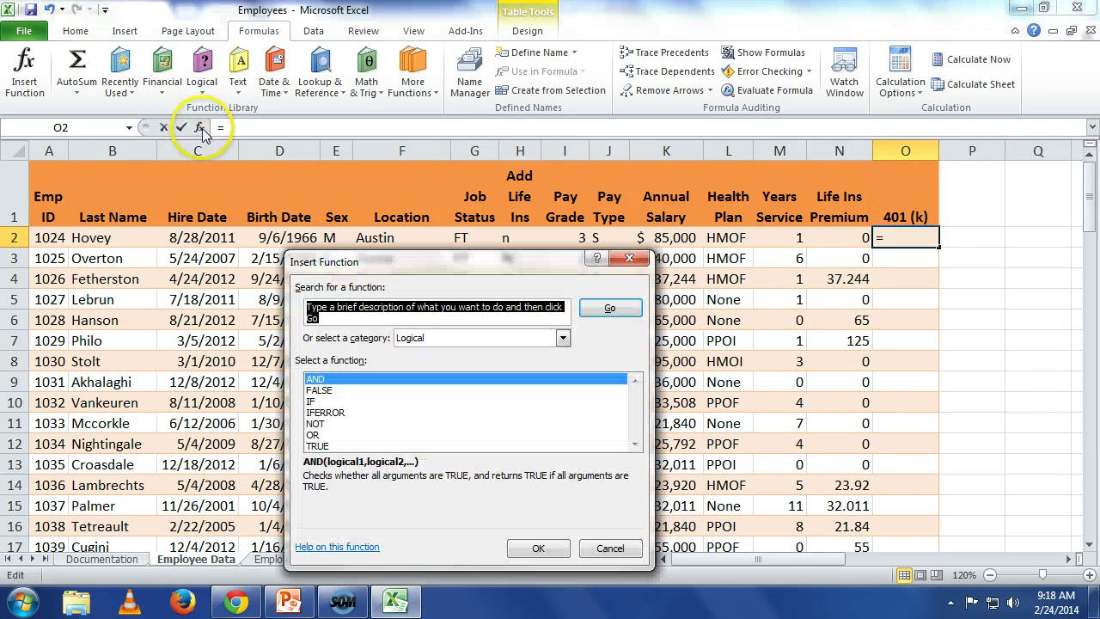
click(314, 402)
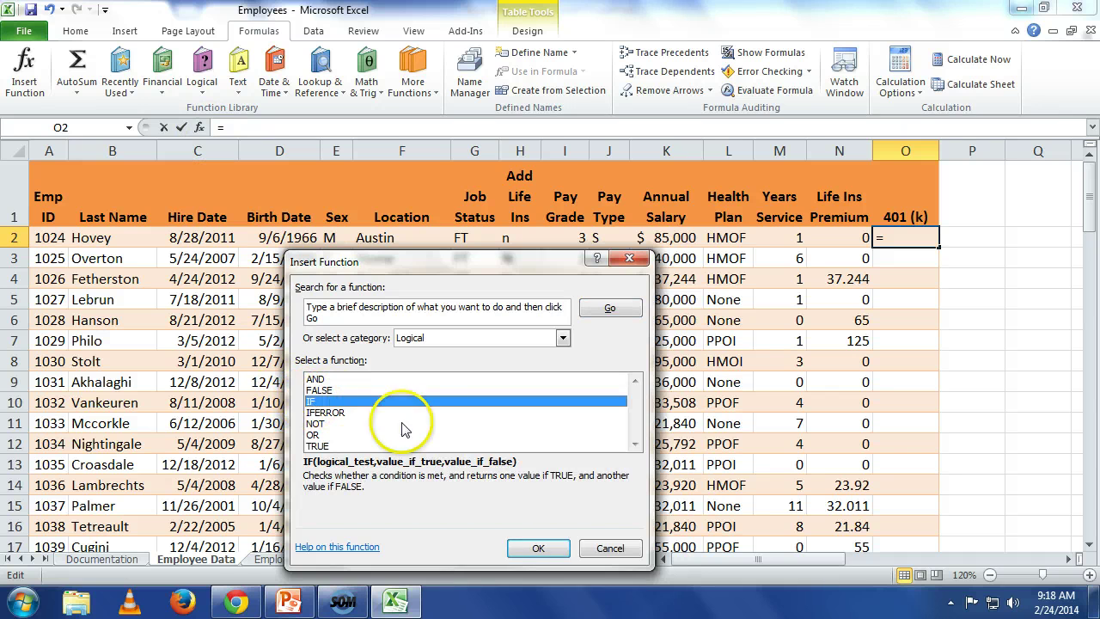
click(541, 548)
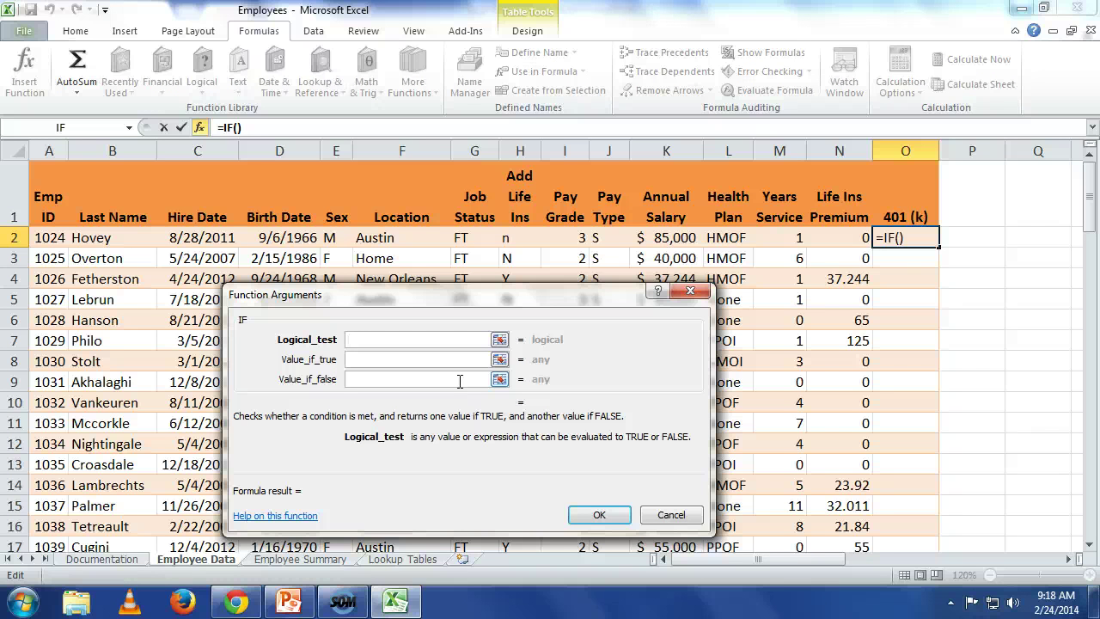
text(and)
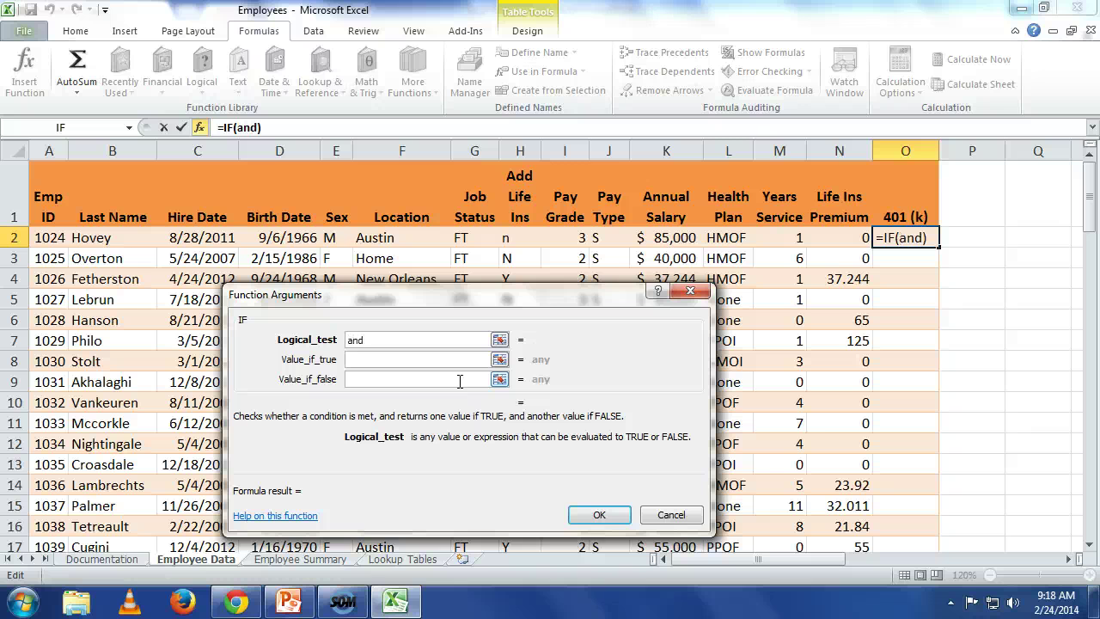
text(()
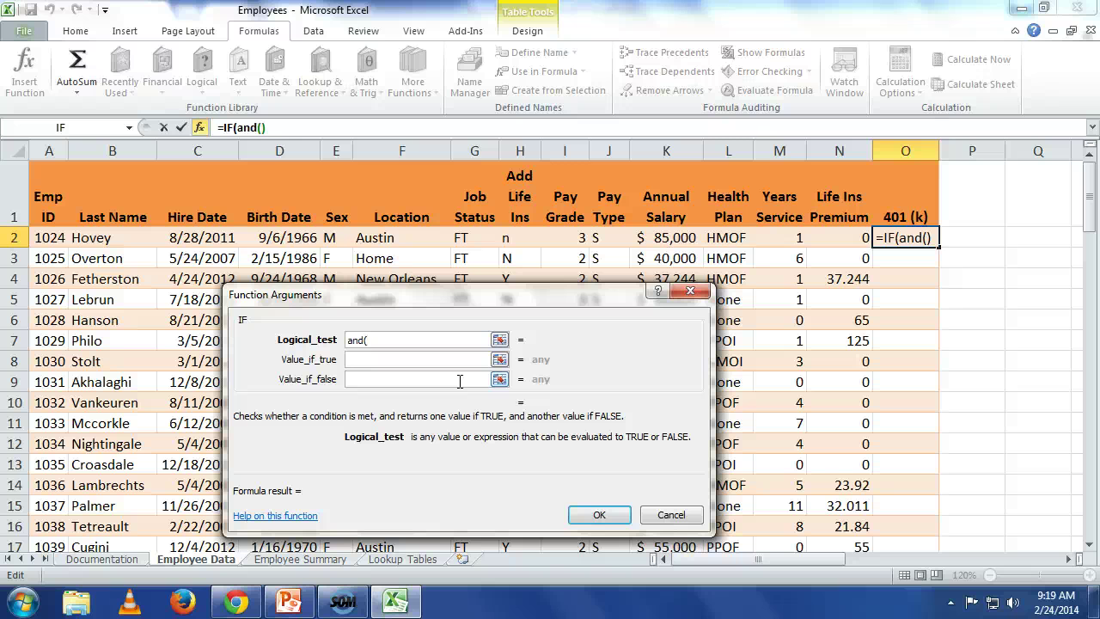
text(g2=)
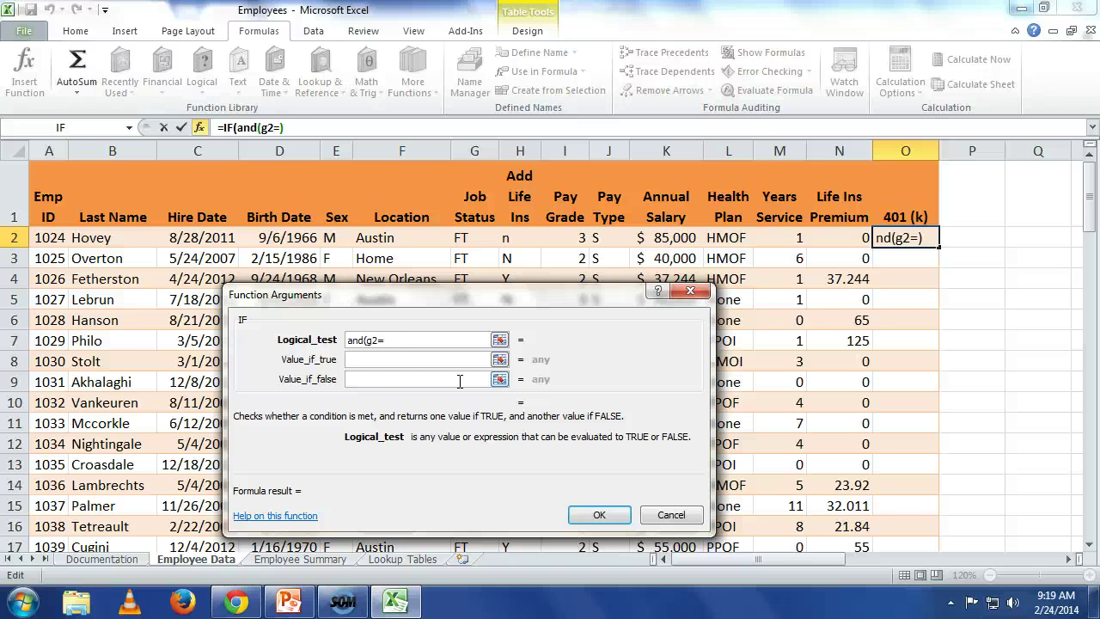
text("FT",)
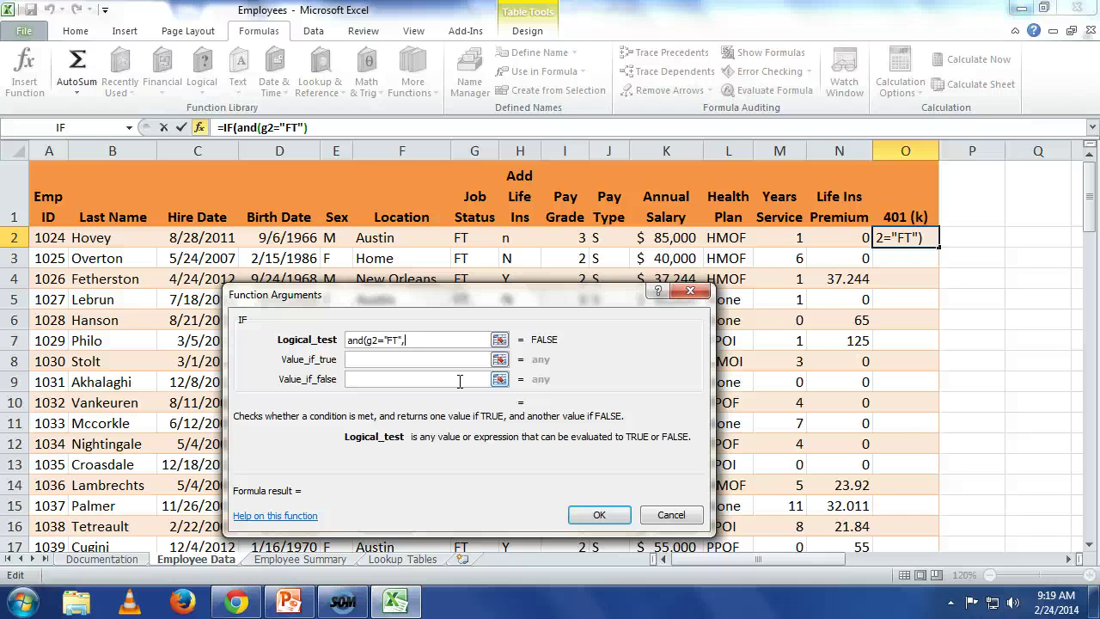
text(m2)
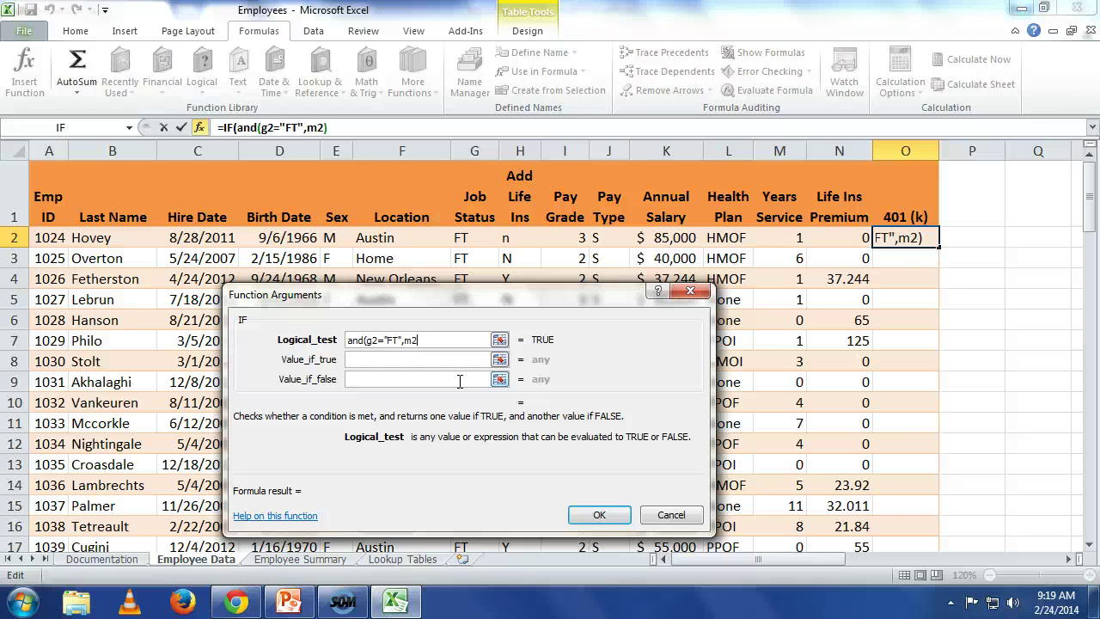
text(>=)
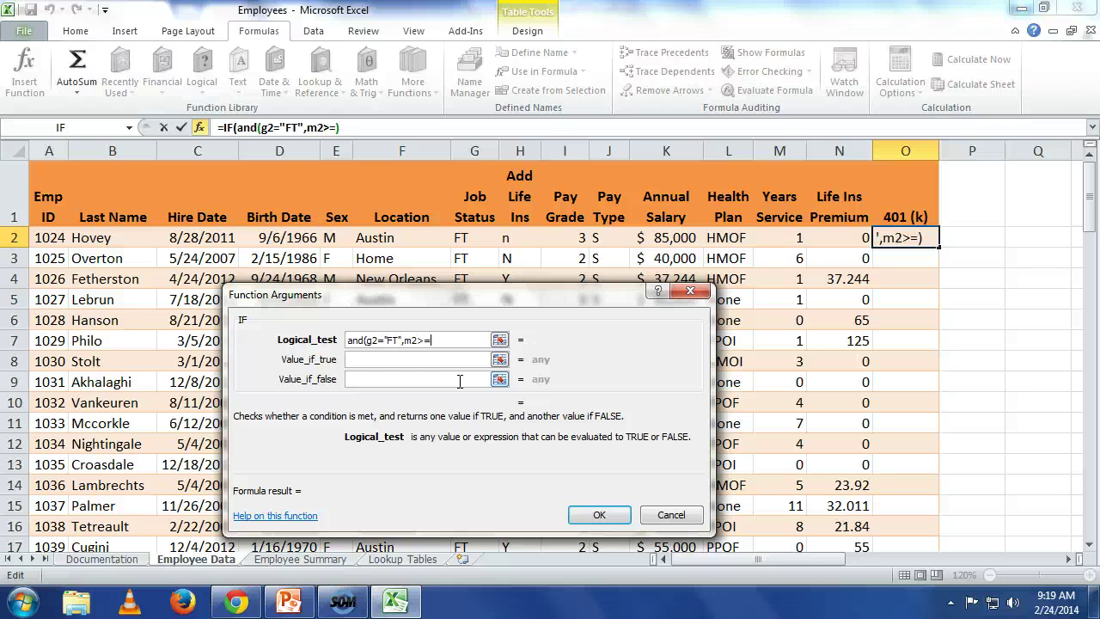
text(1))
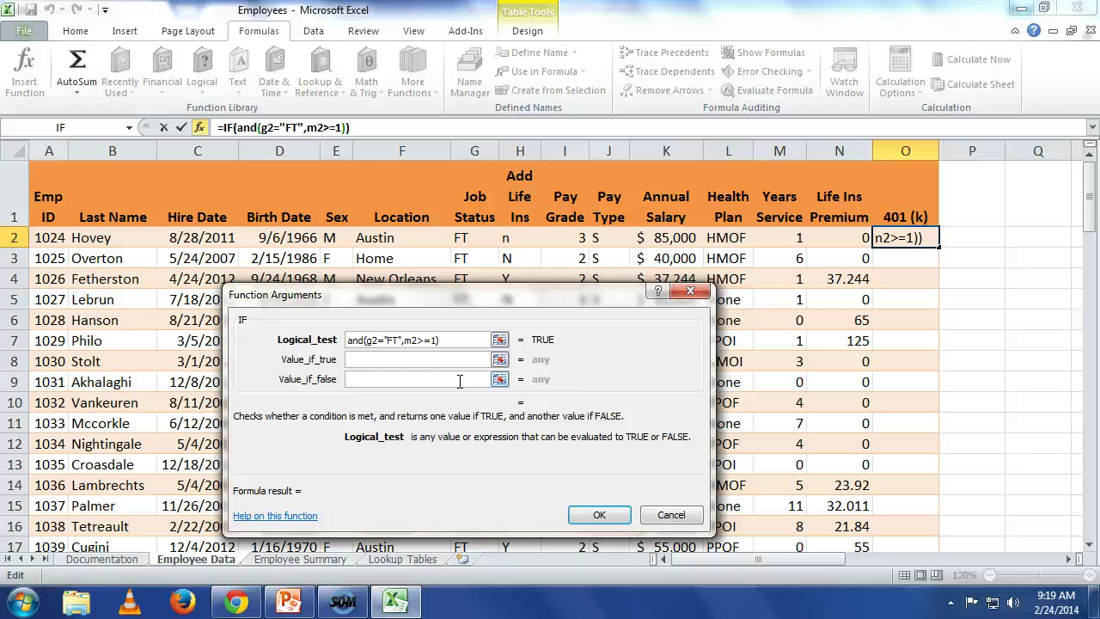
click(408, 361)
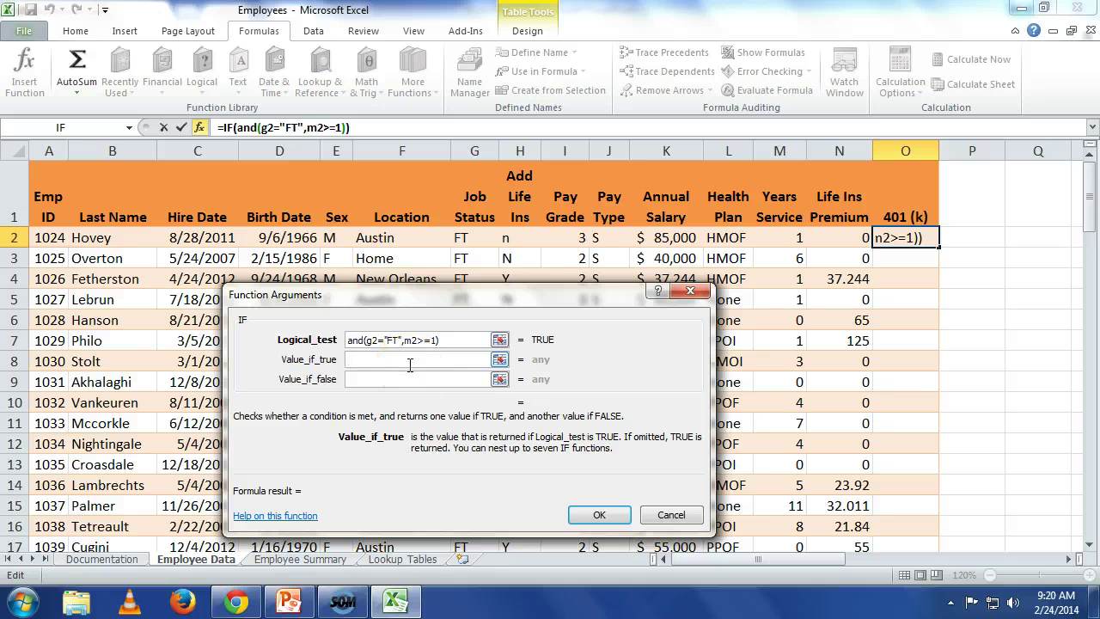
text(k2)
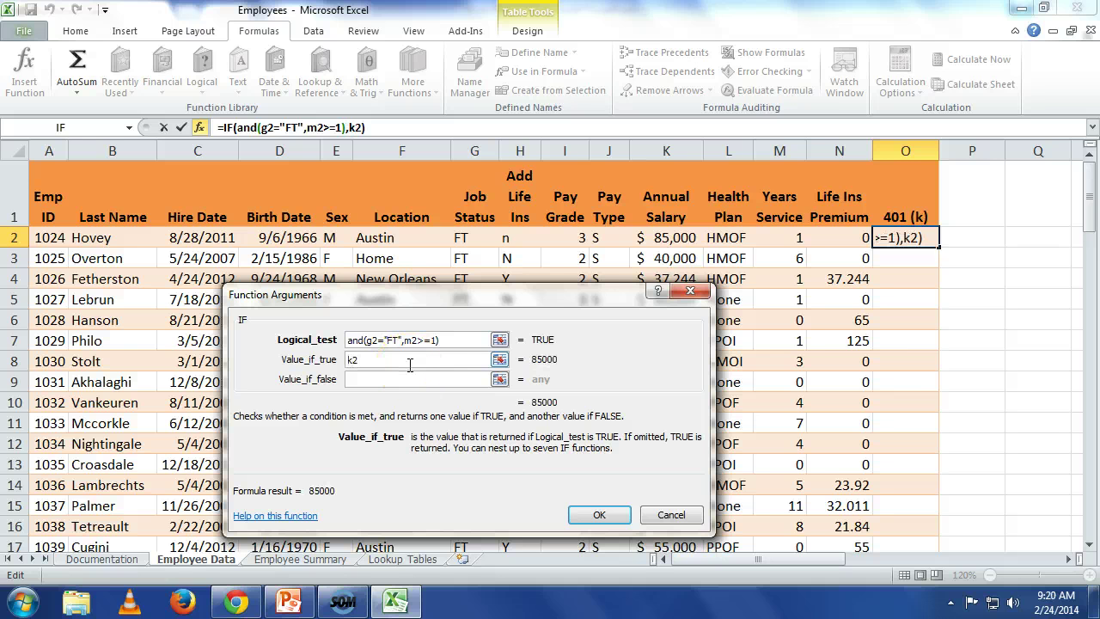
text(*.03)
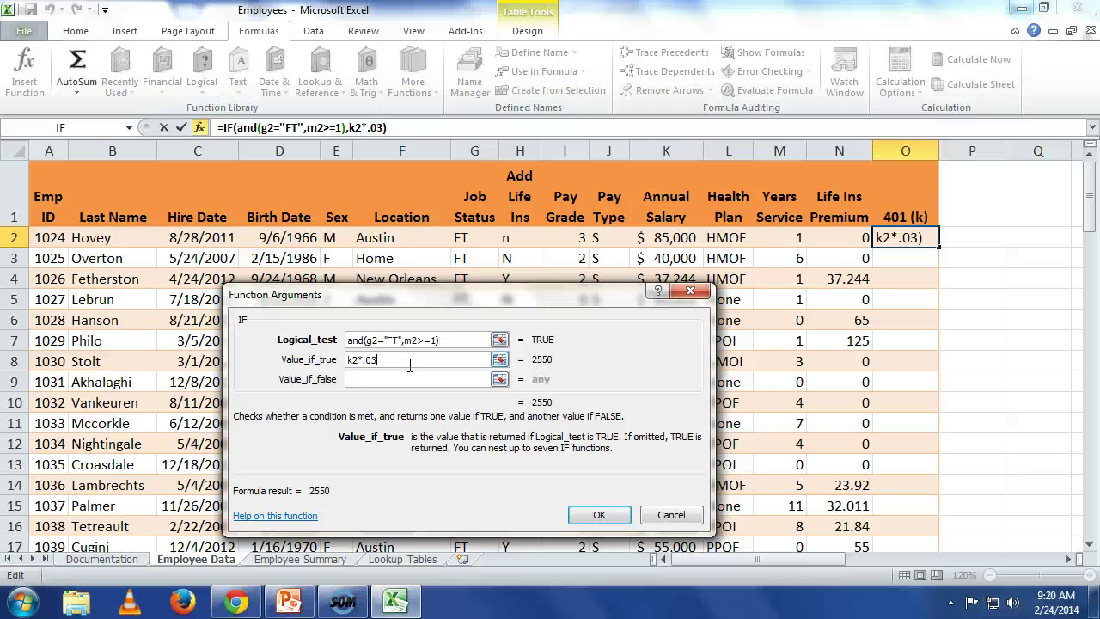
click(369, 383)
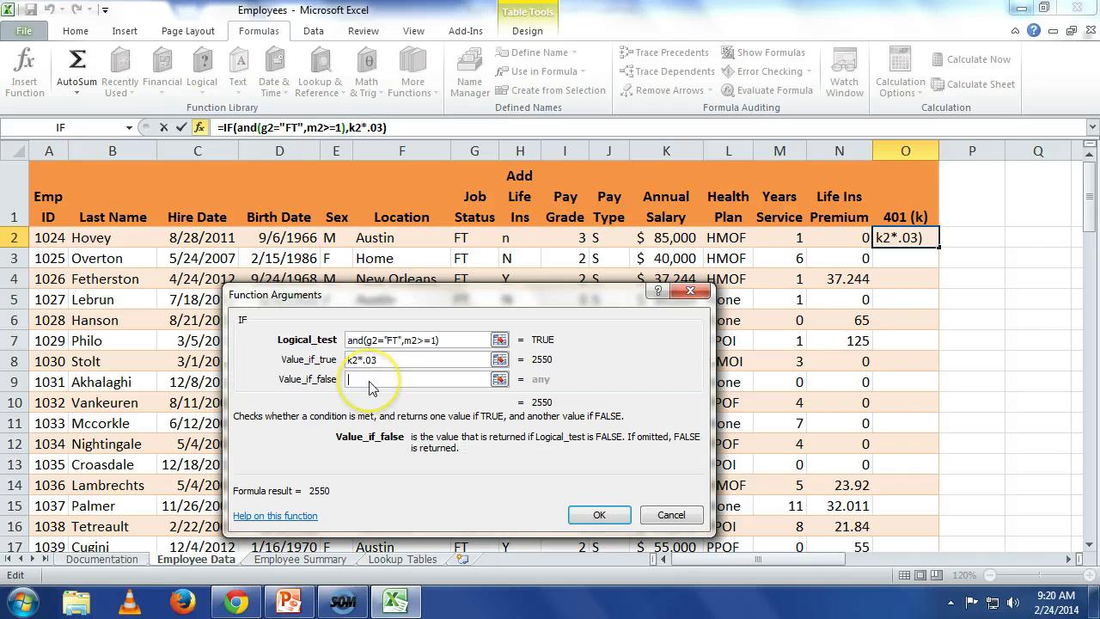
text(0)
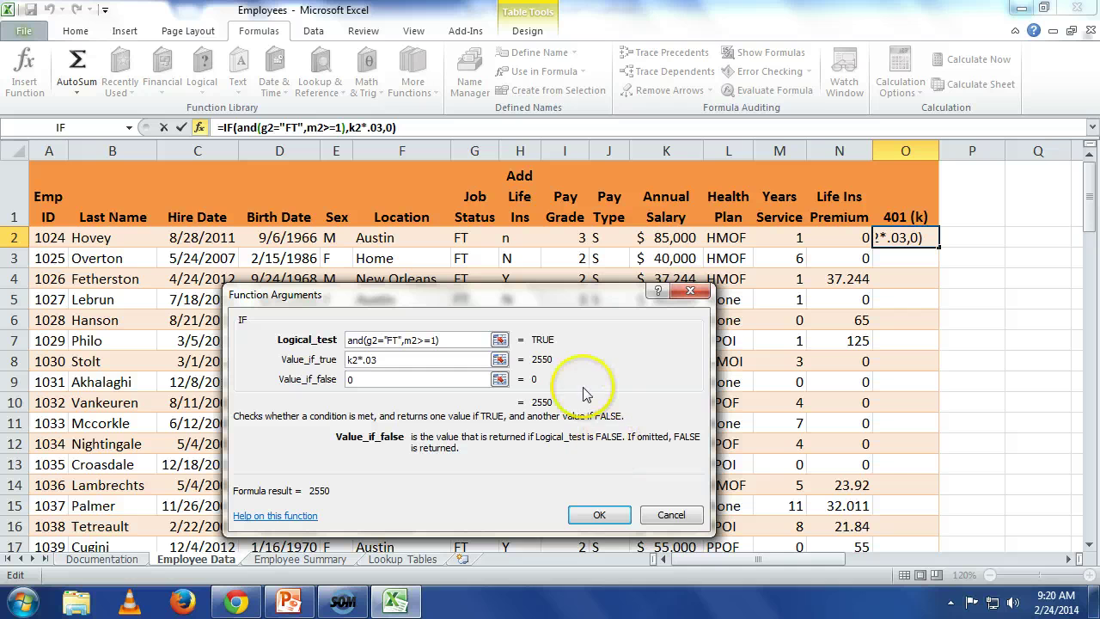
click(600, 515)
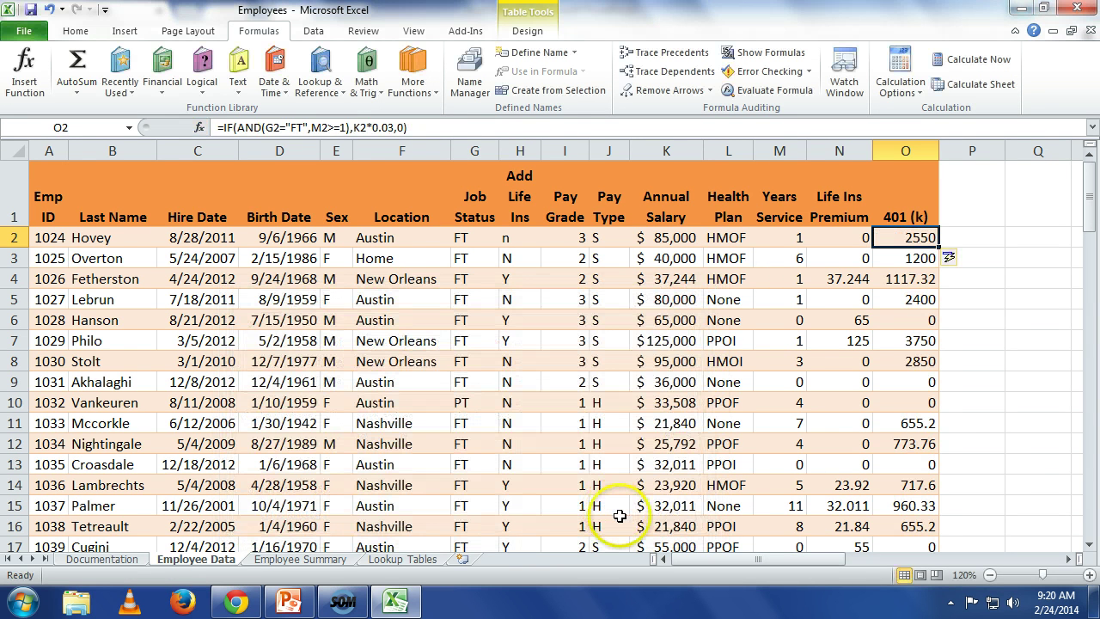
click(980, 363)
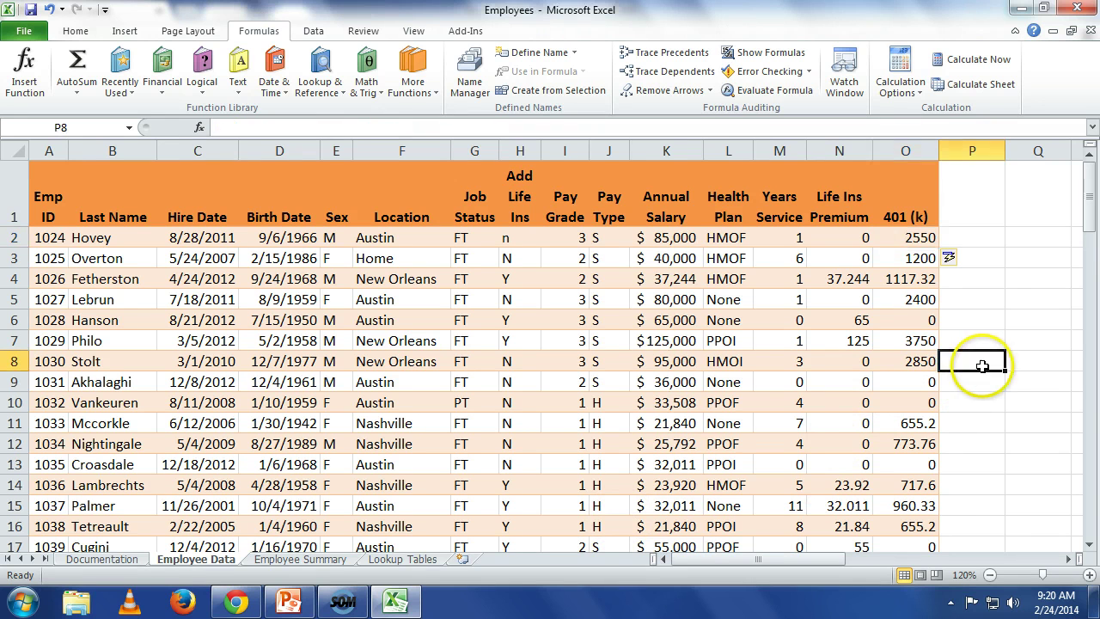
click(926, 322)
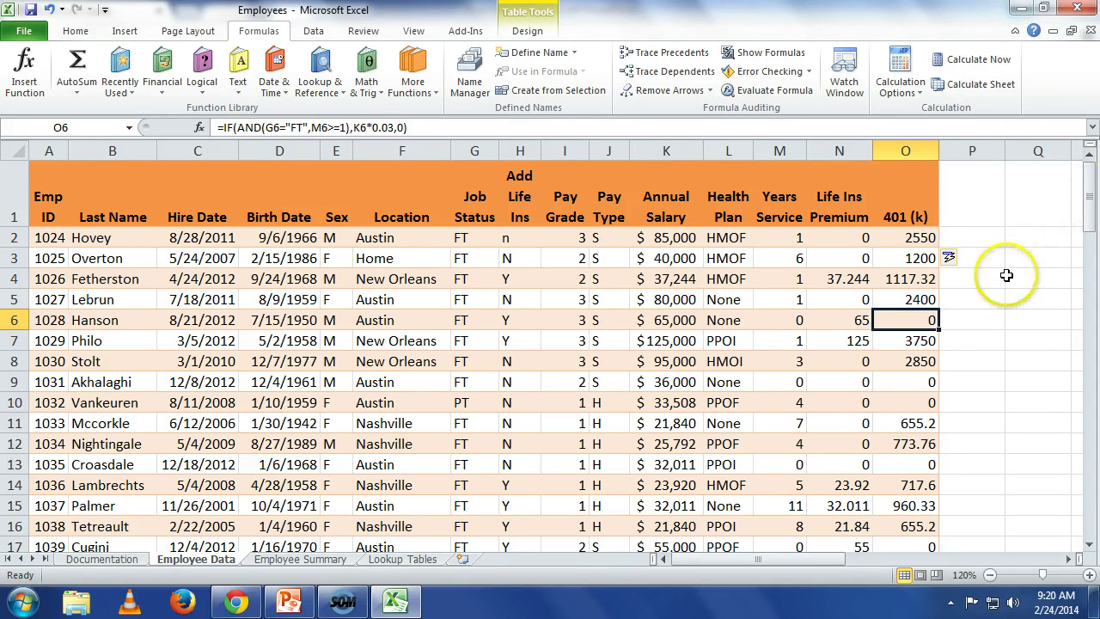
click(934, 405)
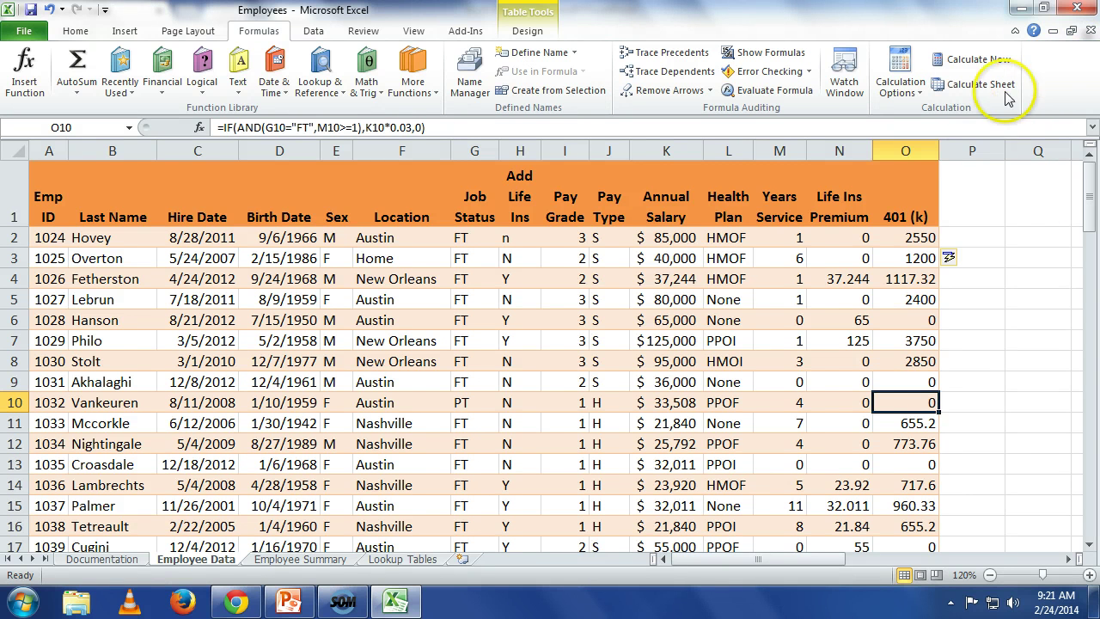
Step: Enter the heading 'Annual Increase' in P1 after 401 (k)
click(962, 172)
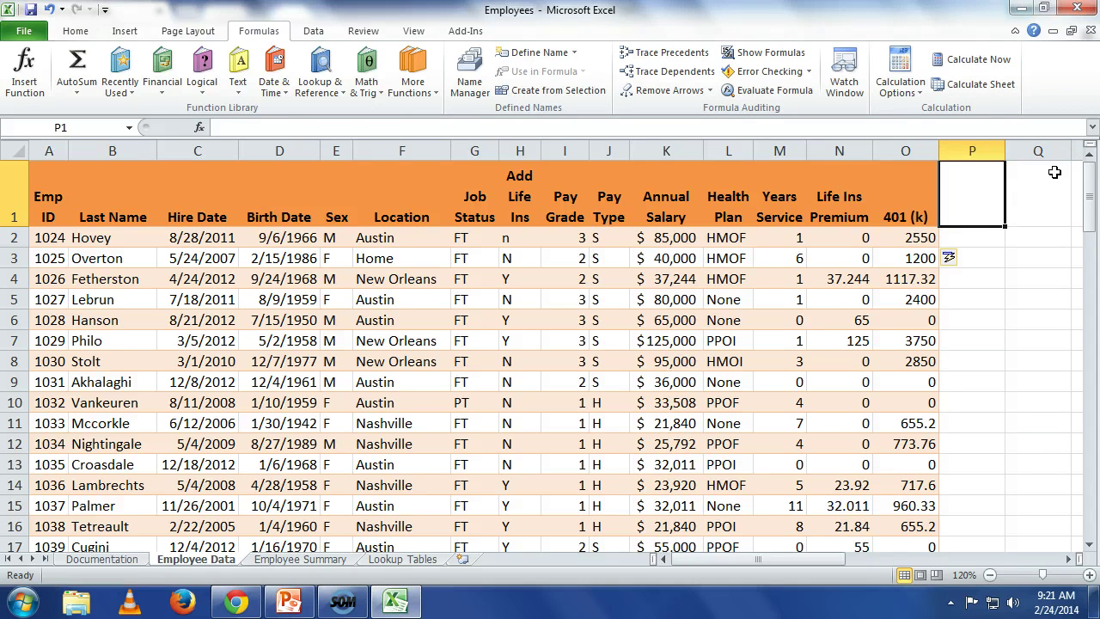
text(Annual)
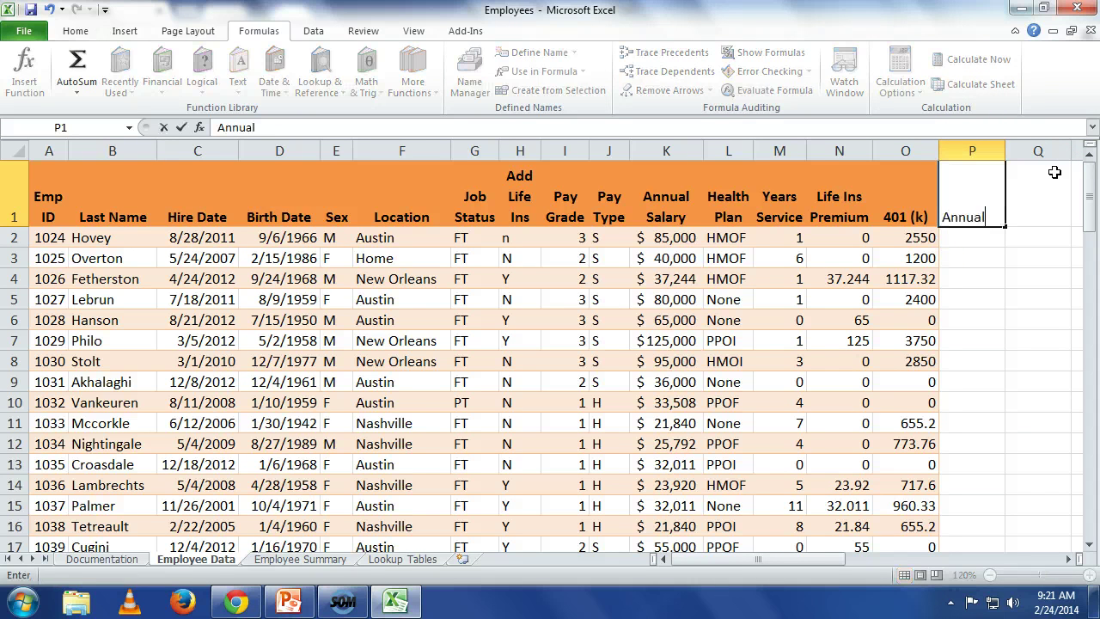
text( Increa)
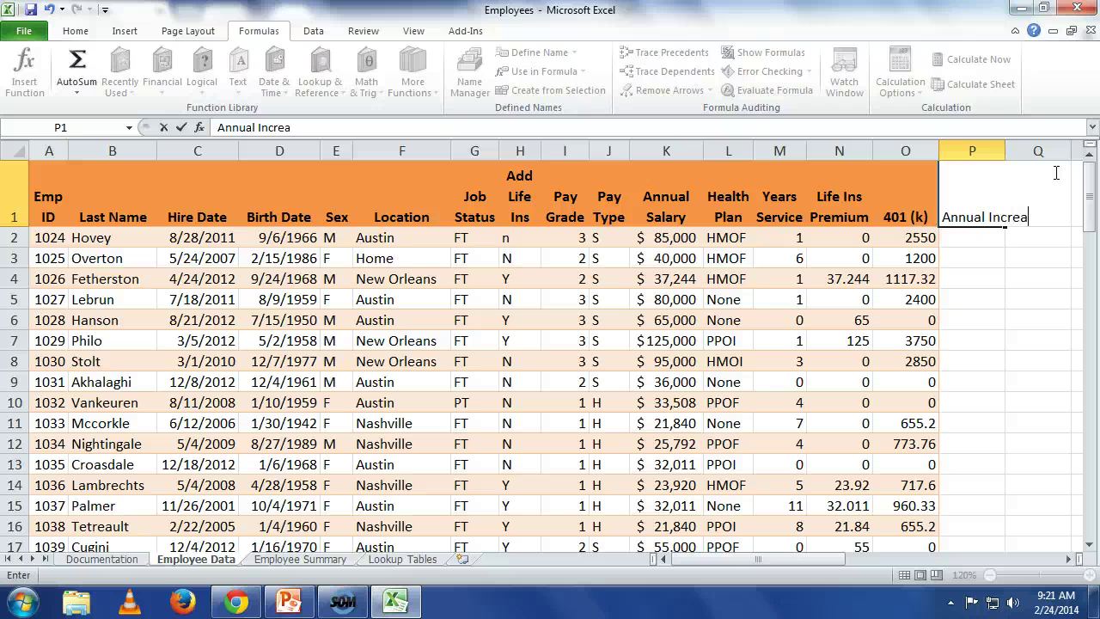
text(se)
key(Return)
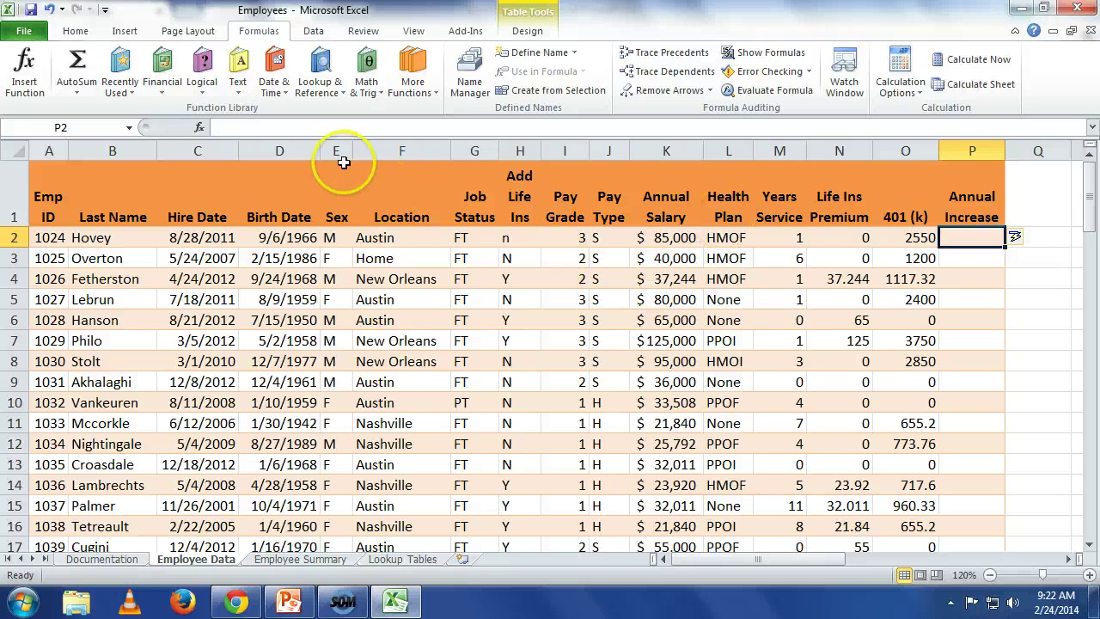
Step: Start an IF function in P2 with the logical test OR(G2="FT",F2="Home")
click(199, 127)
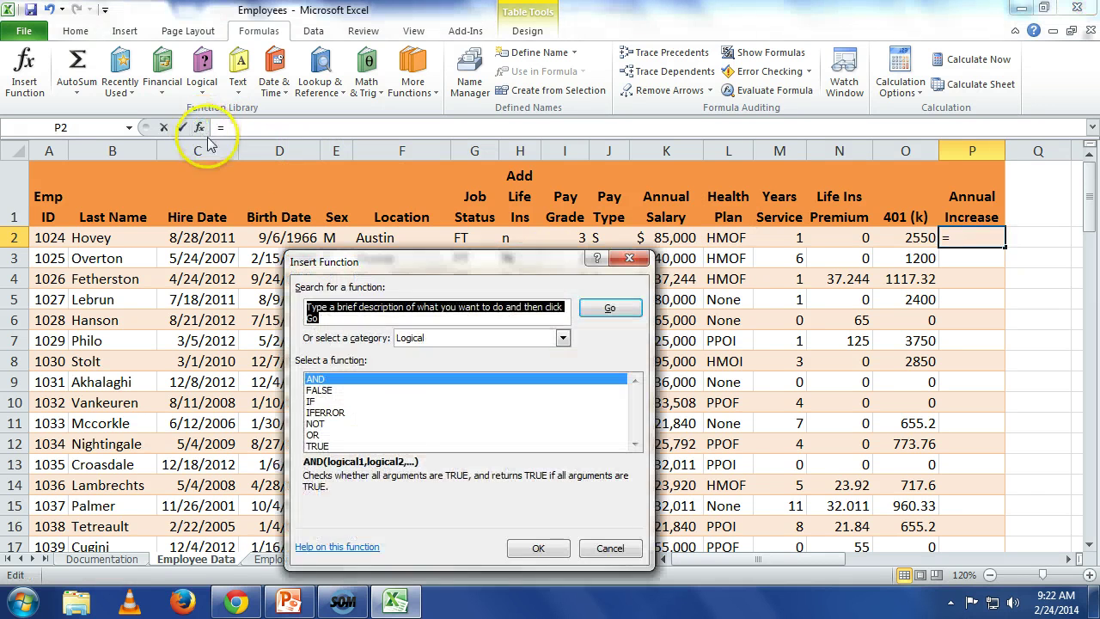
click(427, 401)
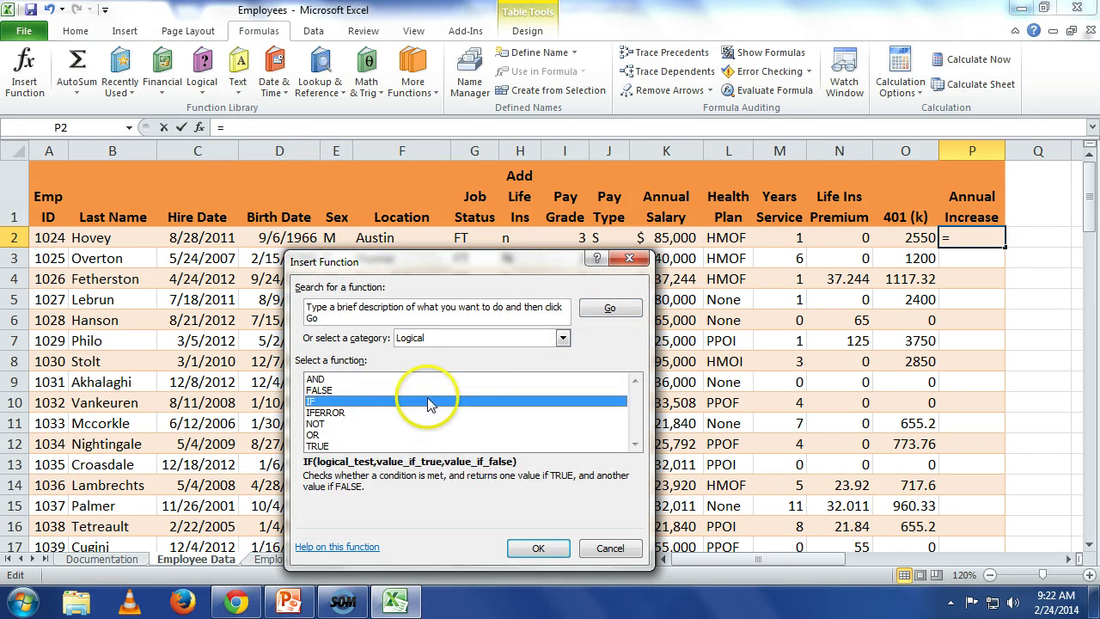
click(540, 548)
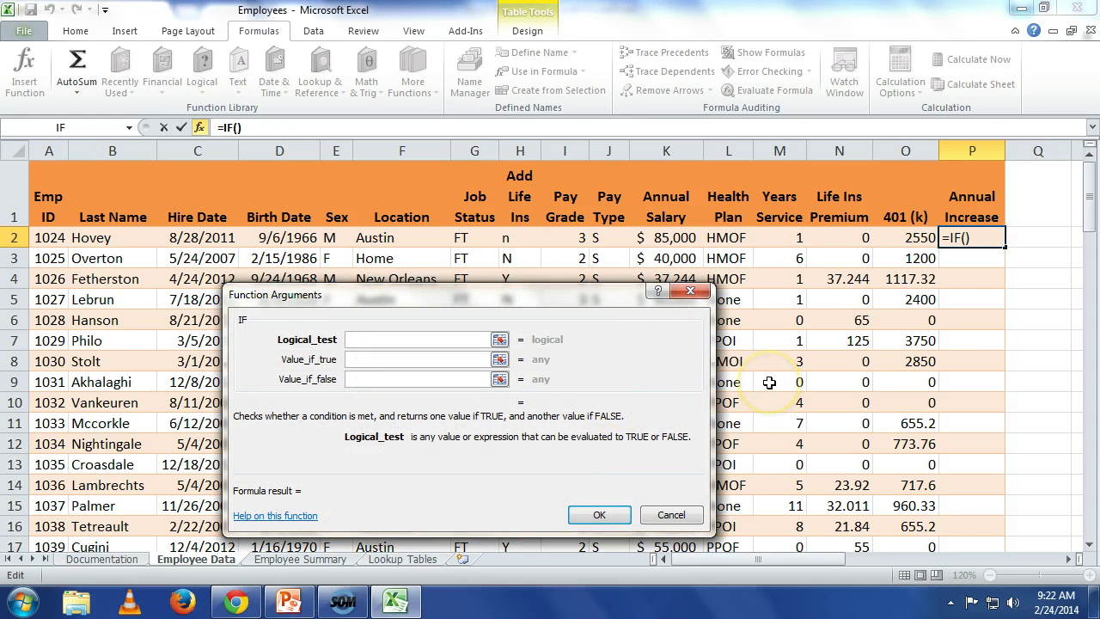
text(OR()
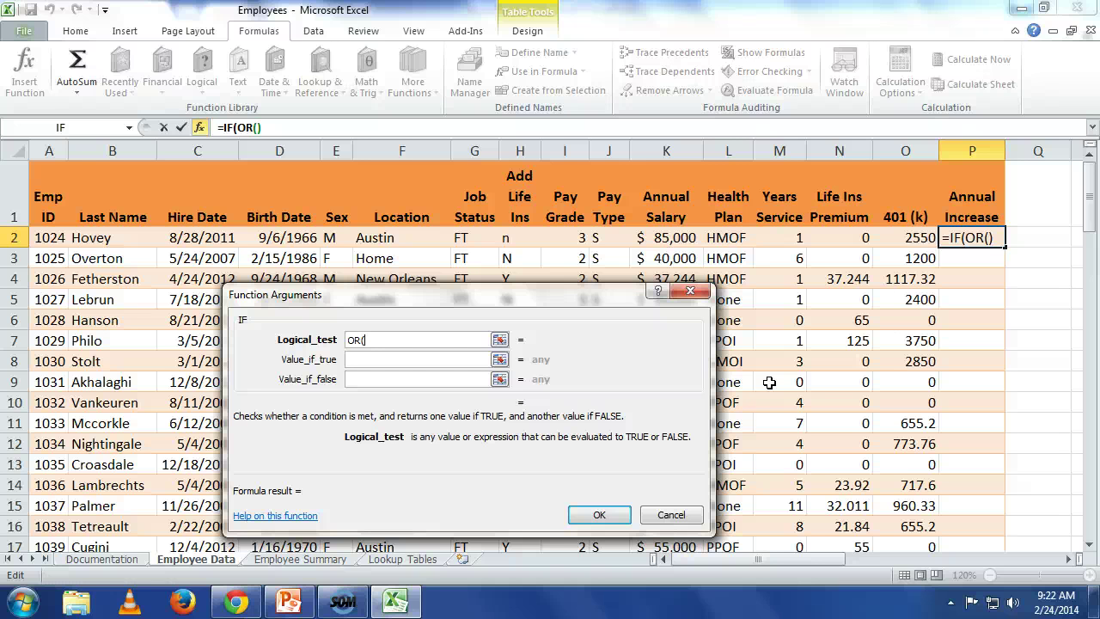
text(g2=)
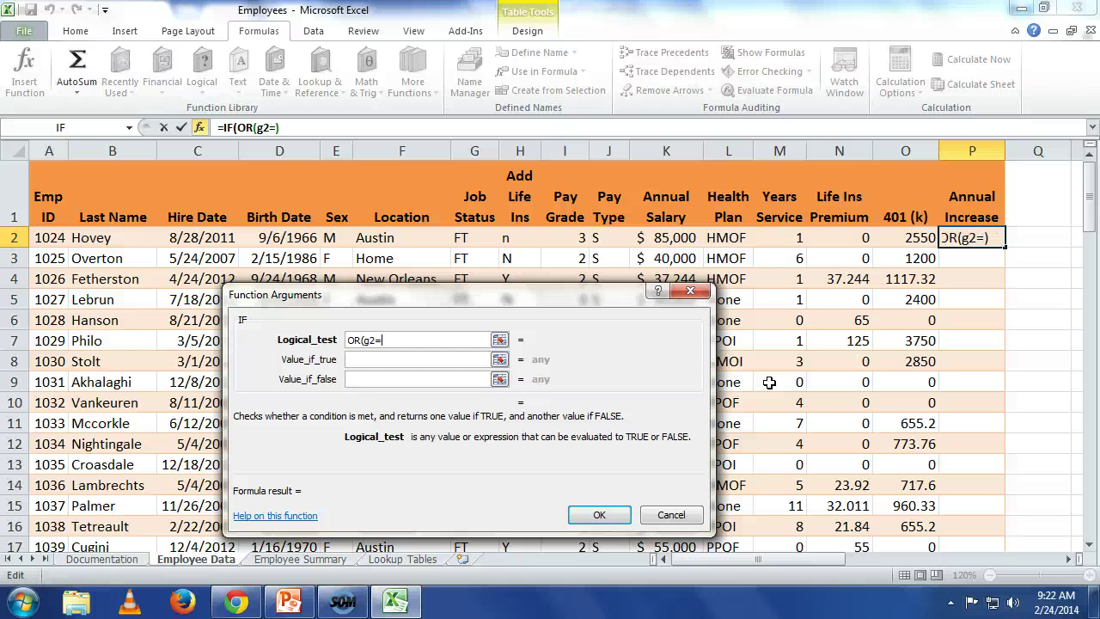
text("FT")
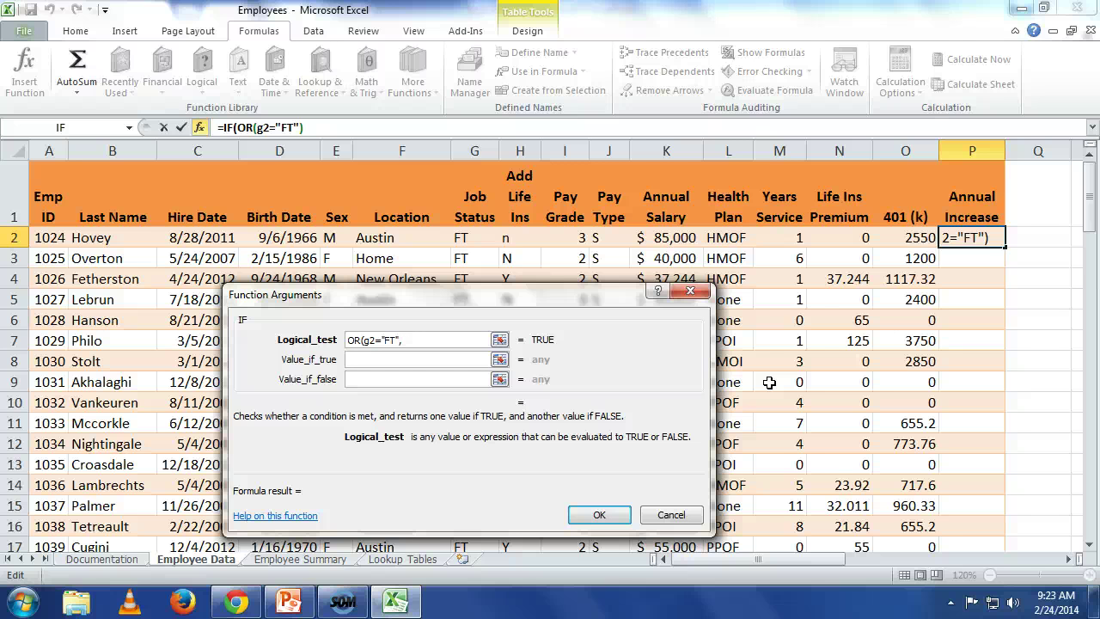
text(,f2=)
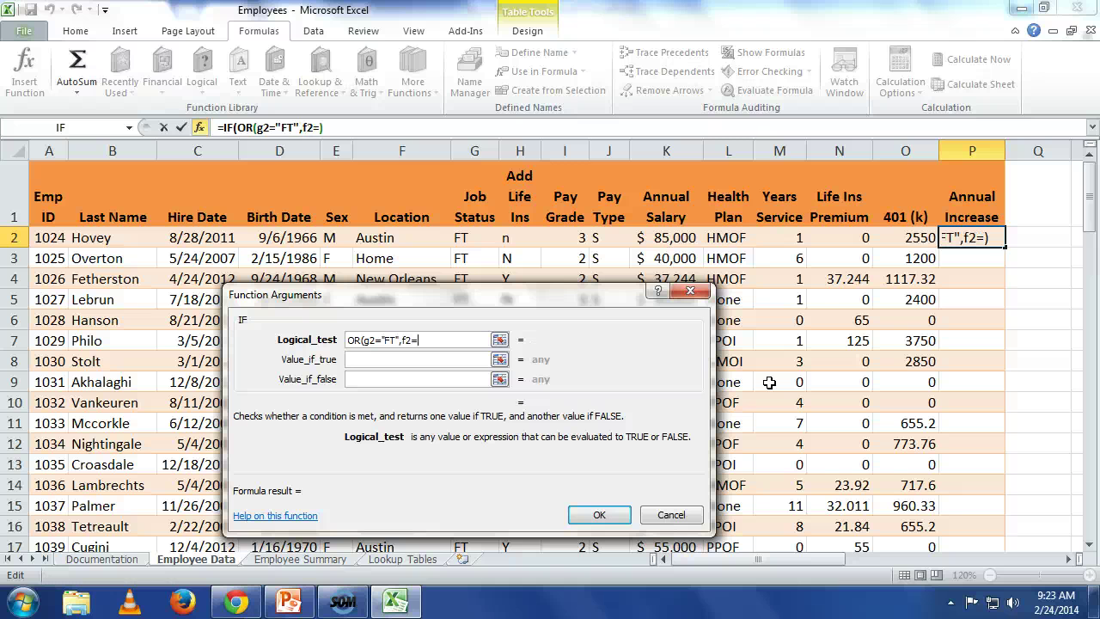
text("Home")
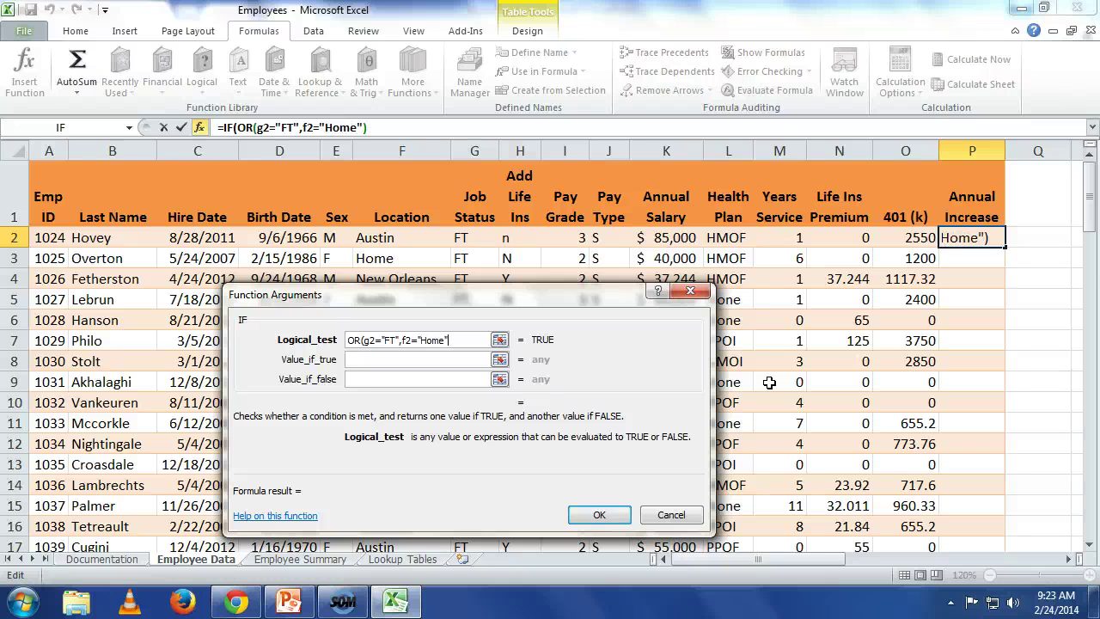
text())
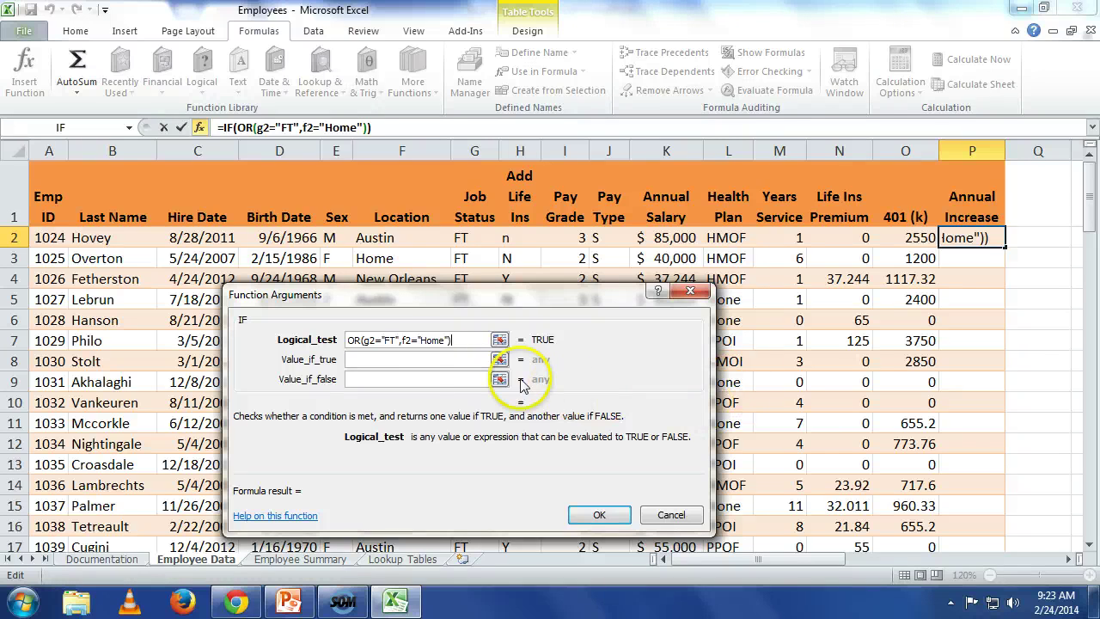
Step: Set the IF results to K2*0.02 when true and 0 otherwise, filling the column
click(428, 361)
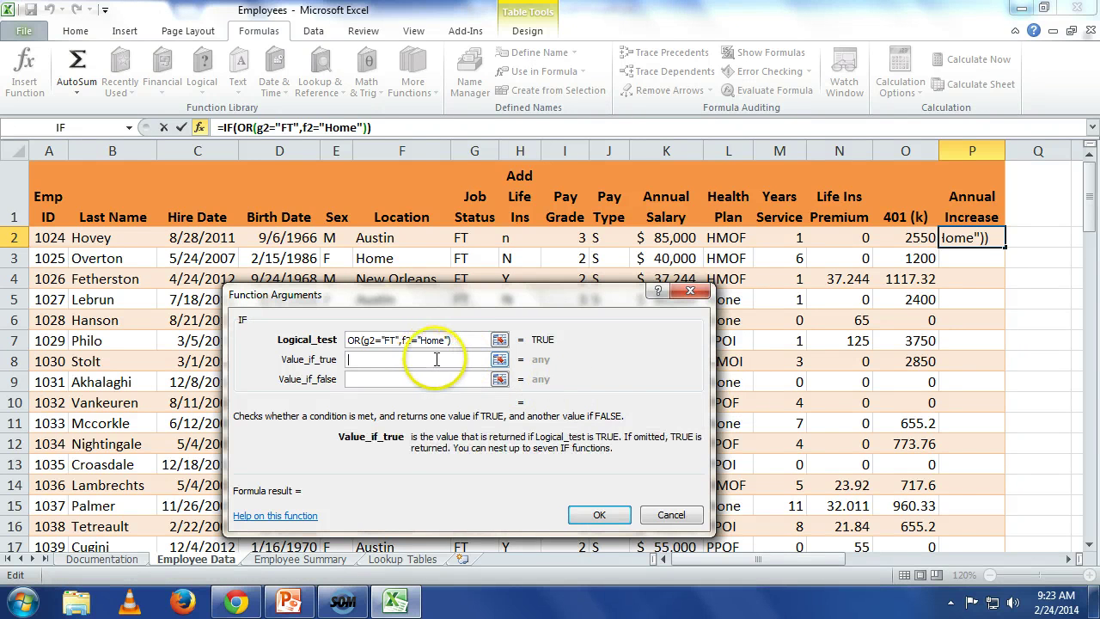
text(k2)
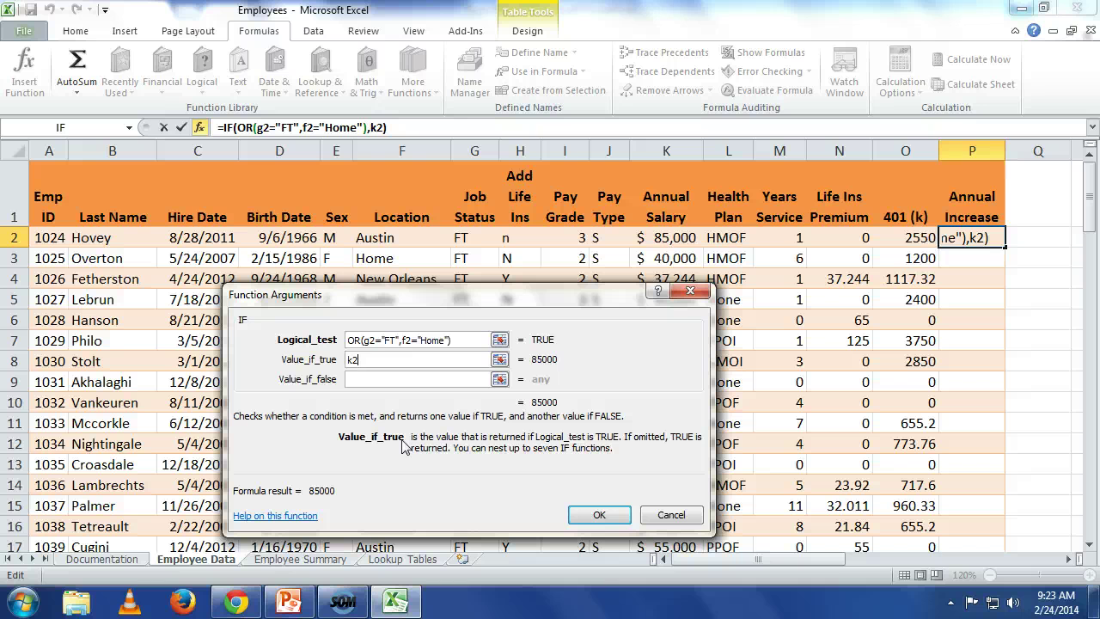
text(*)
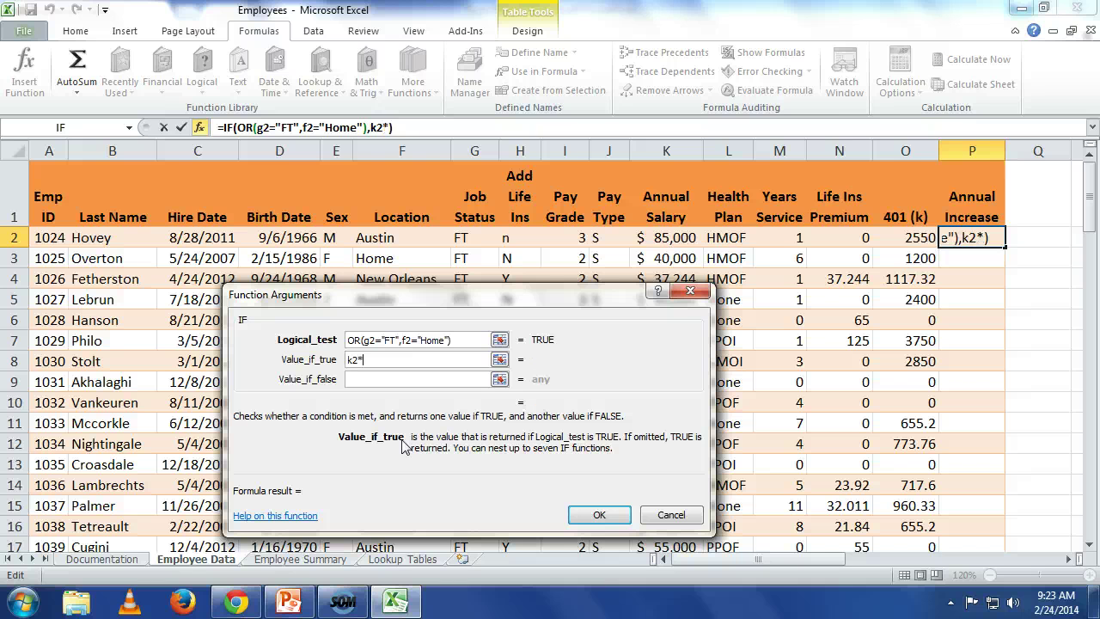
text(.03)
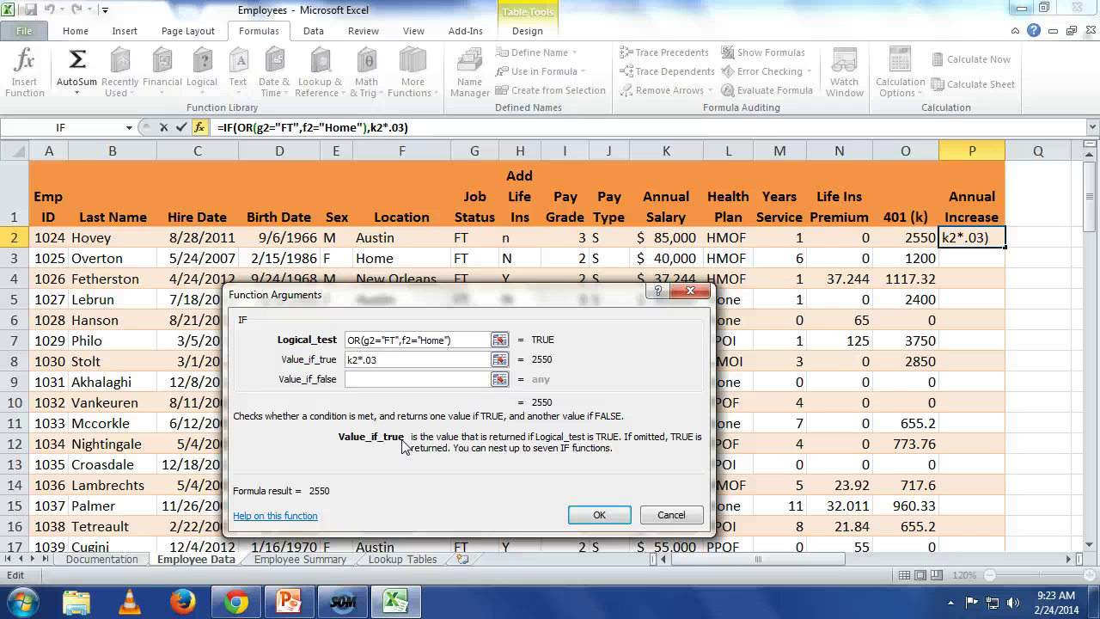
key(BackSpace)
text(2)
key(Tab)
text(0)
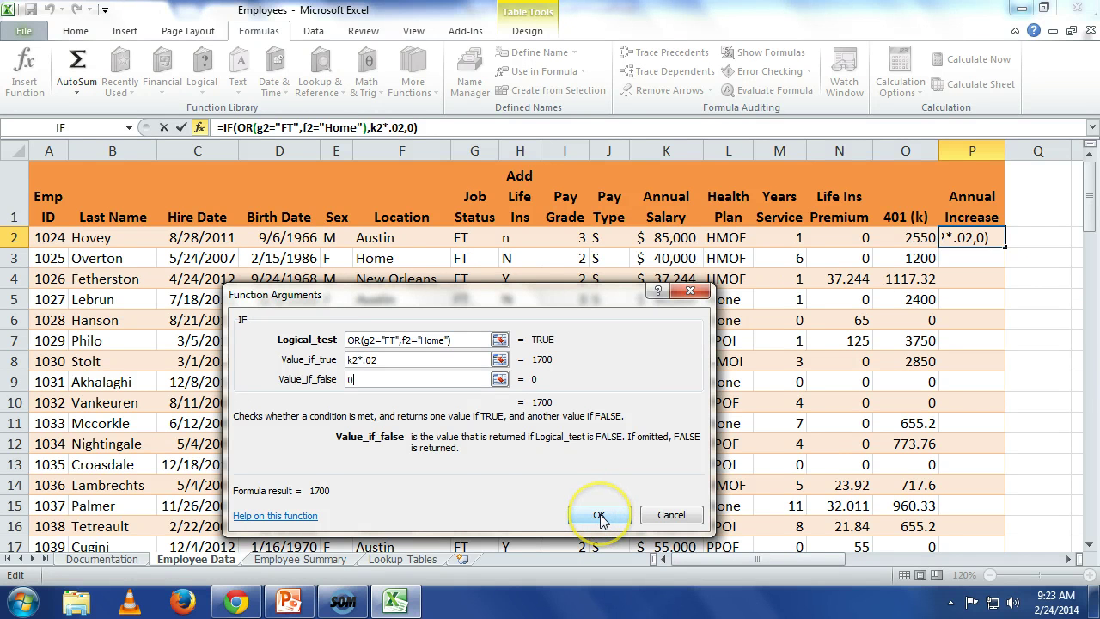
click(599, 515)
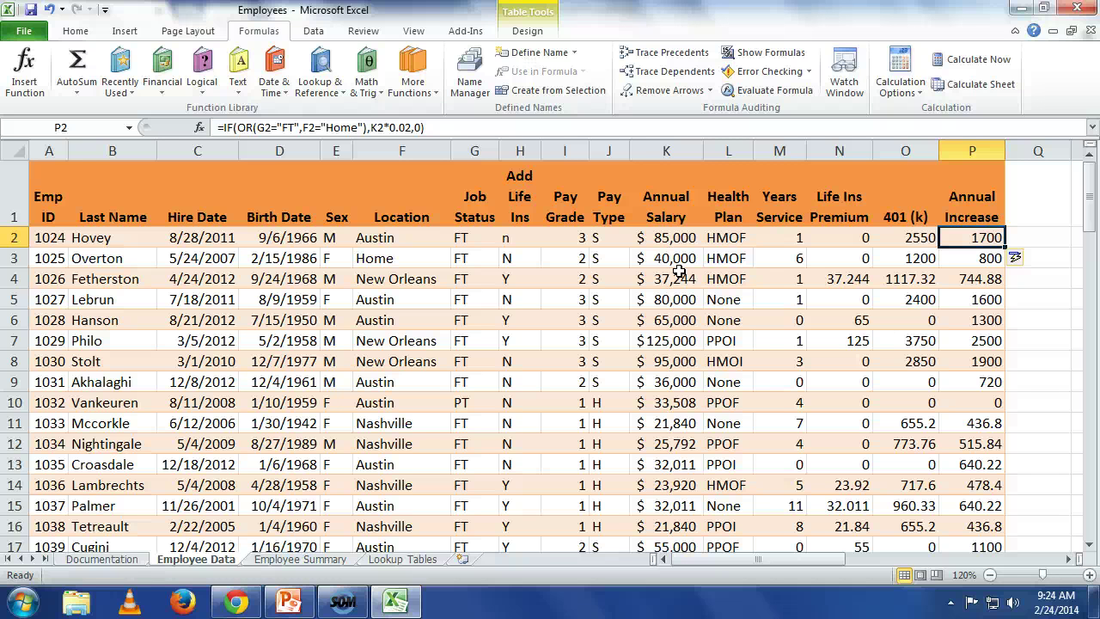
scroll(582, 334, down, 4)
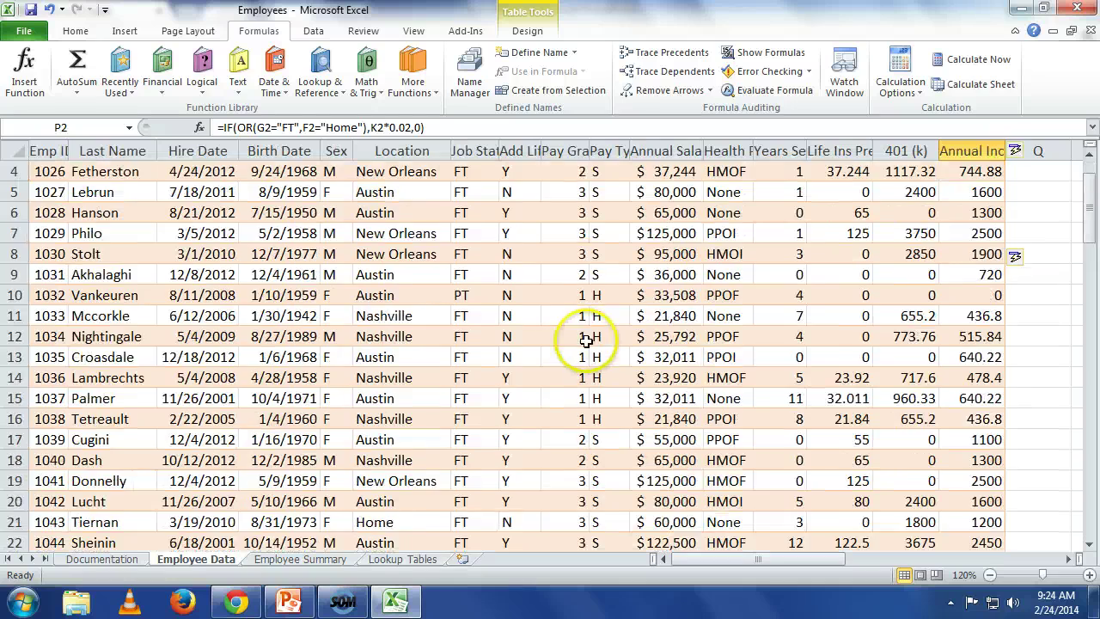
scroll(483, 481, down, 2)
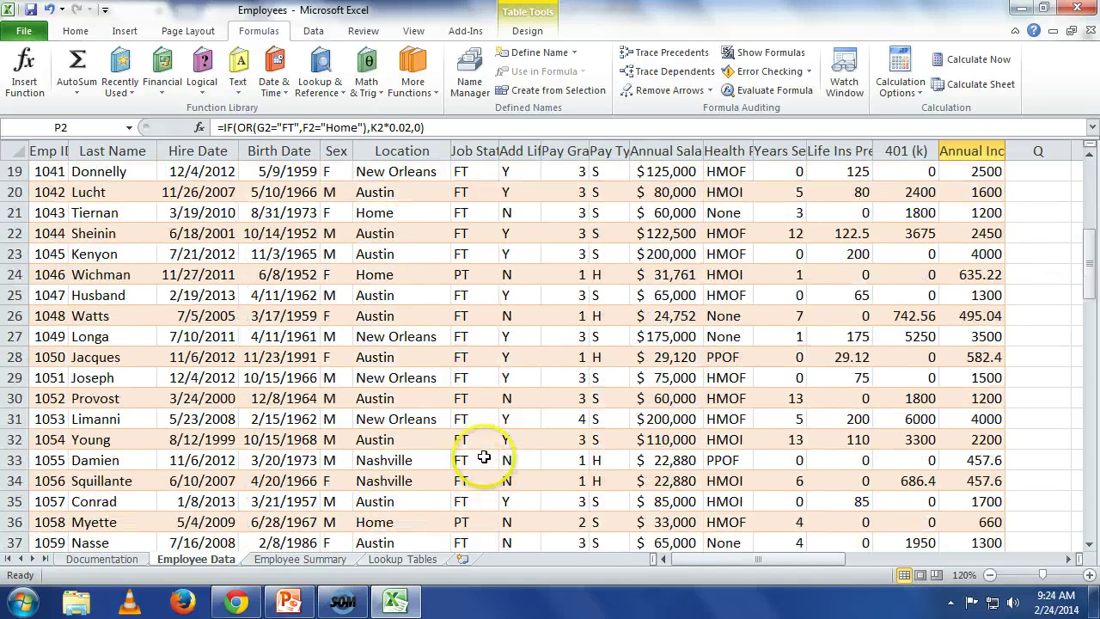
scroll(485, 453, down, 2)
scroll(489, 447, down, 1)
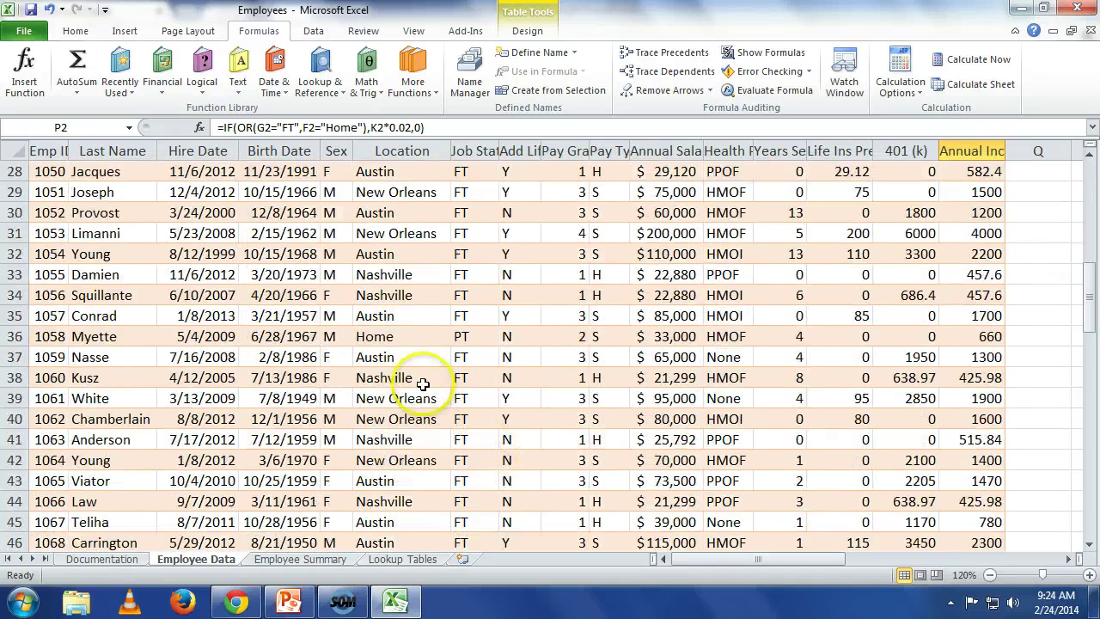
click(396, 342)
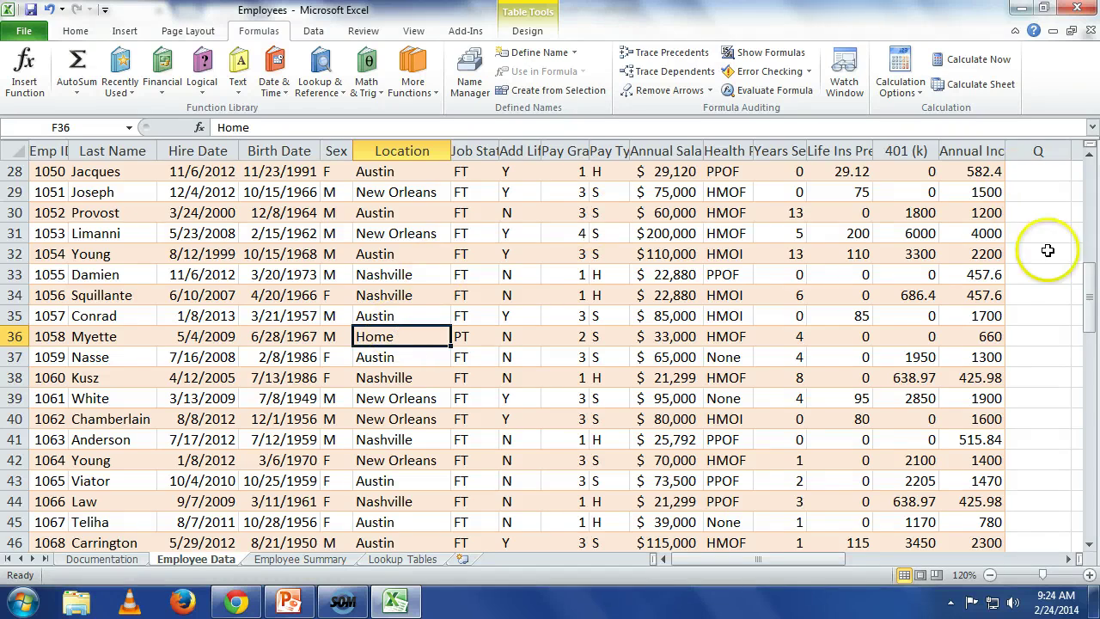
drag(1089, 292, 1074, 193)
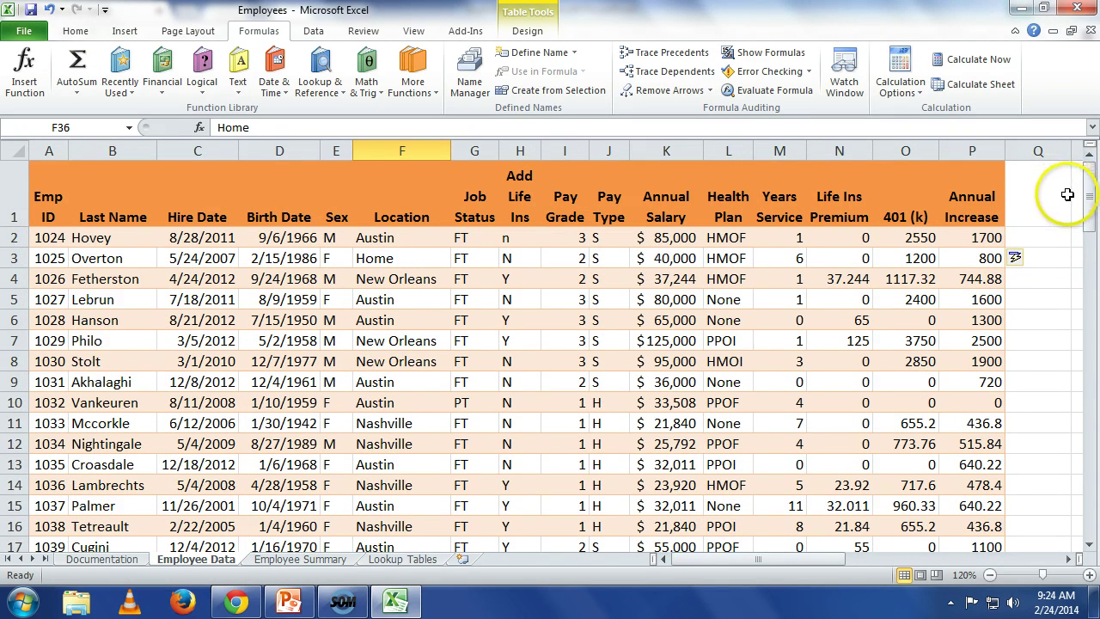
click(993, 241)
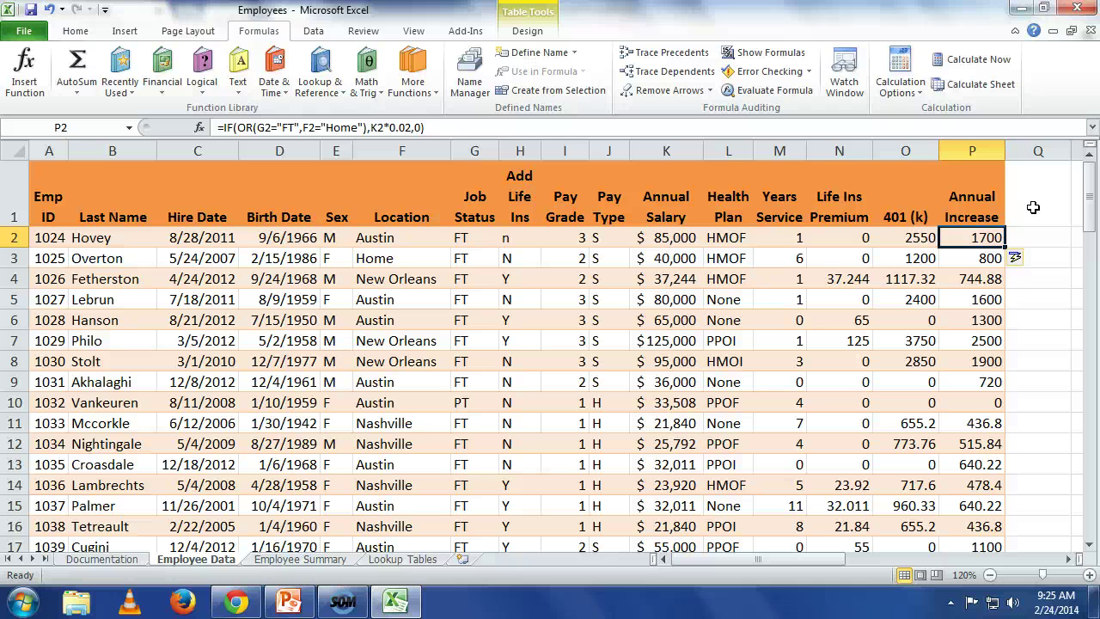
key(Down)
key(Up)
Step: Enter the heading 'New Salary' in Q1 so the table extends to column Q
click(1033, 207)
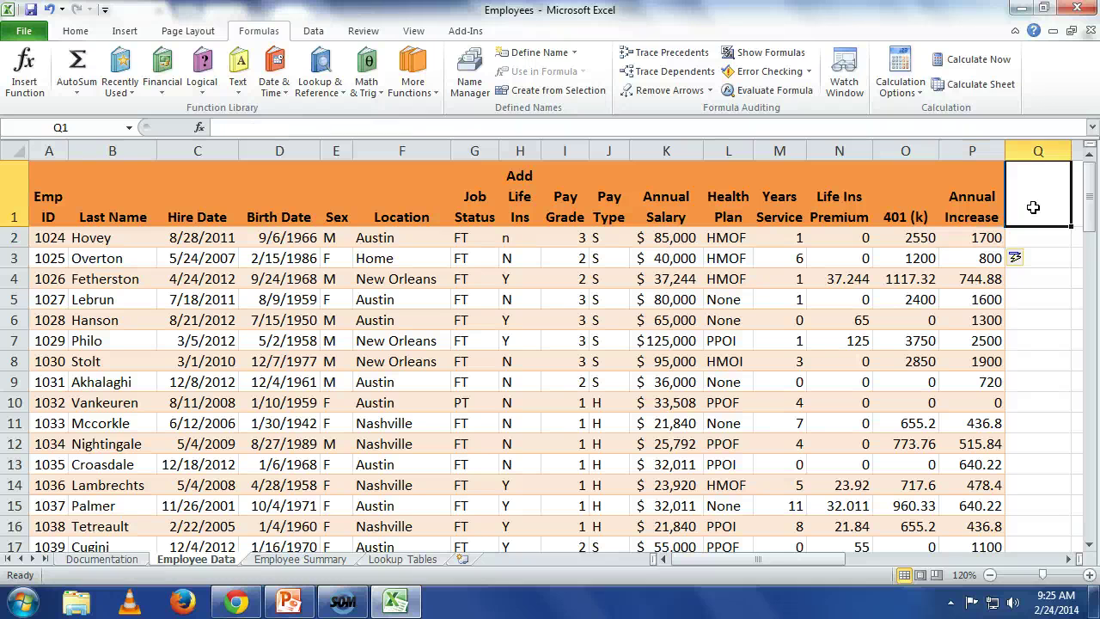
text(New)
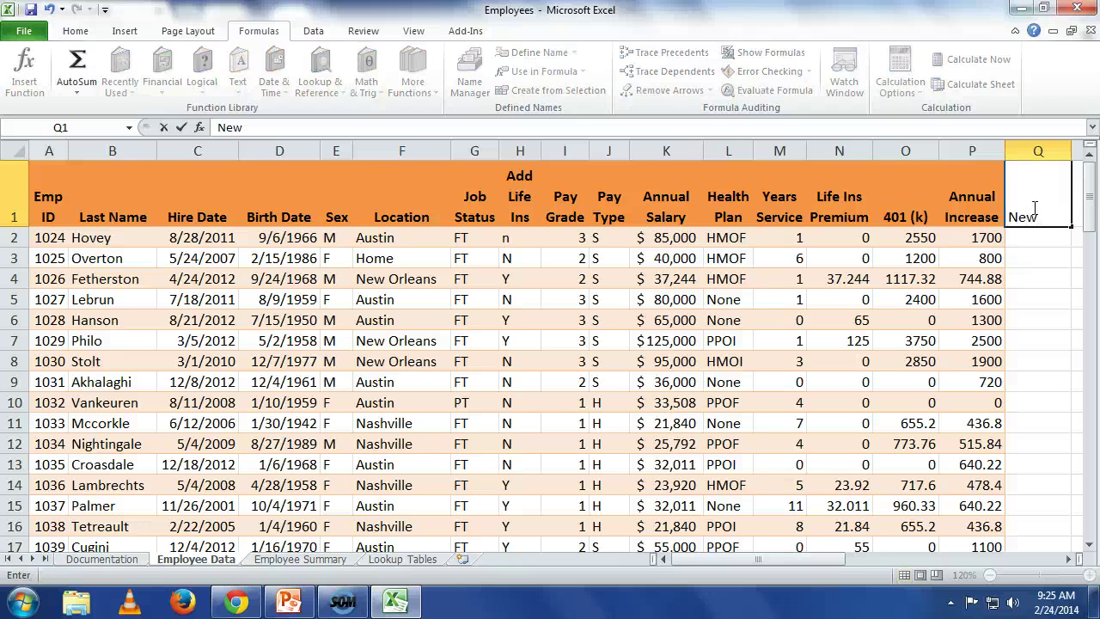
text( Salary)
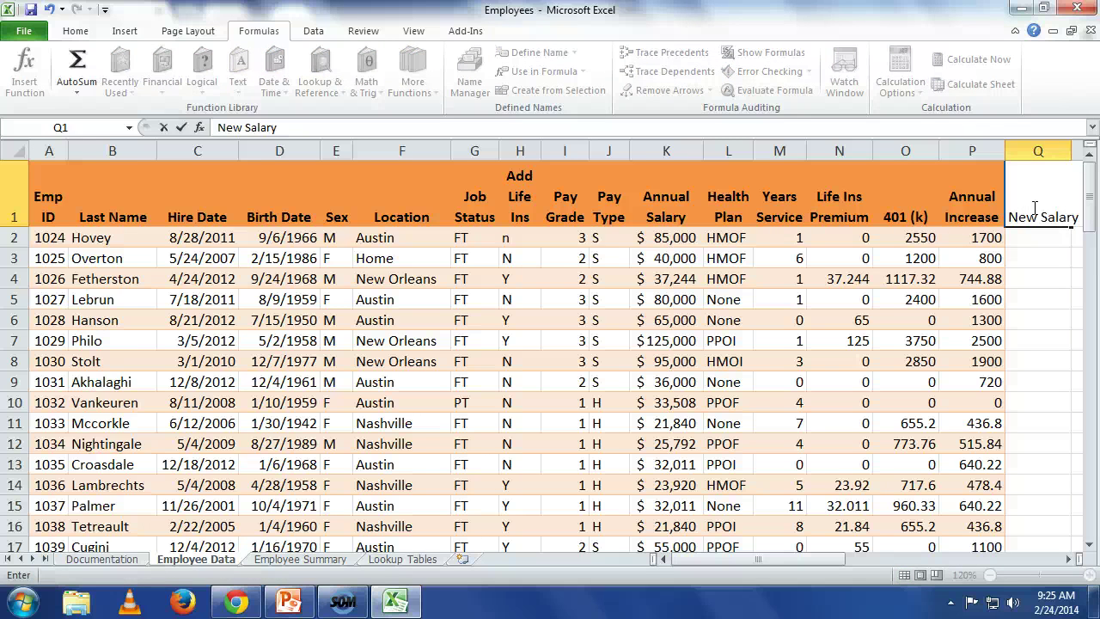
key(Return)
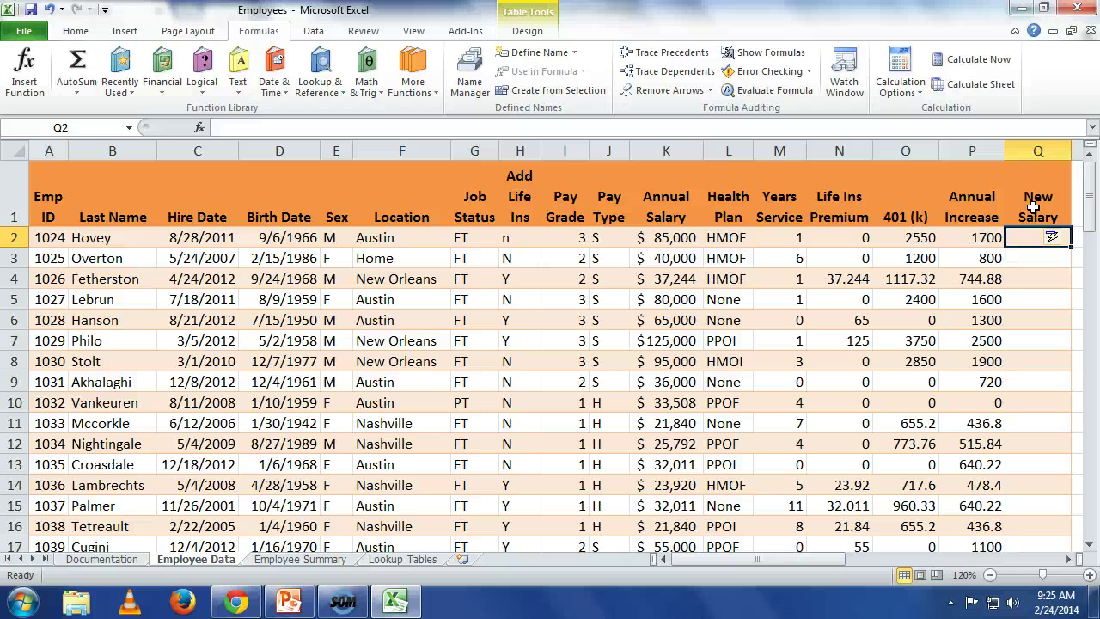
Step: Enter =[Annual Salary]+[Annual Increase] in Q2 so it fills the New Salary column
text(=)
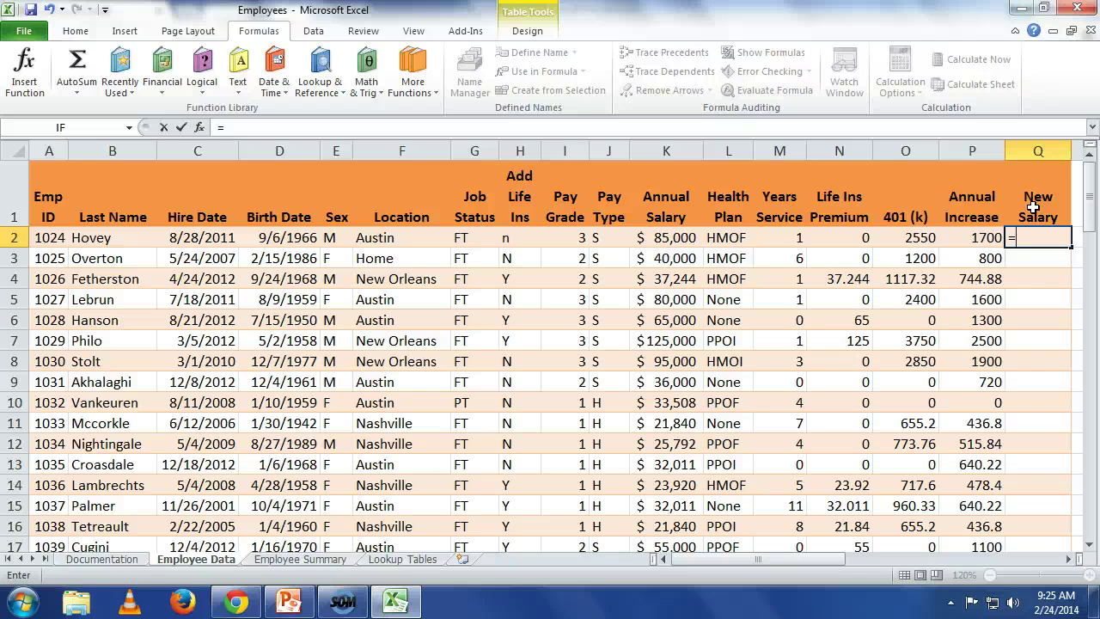
text([)
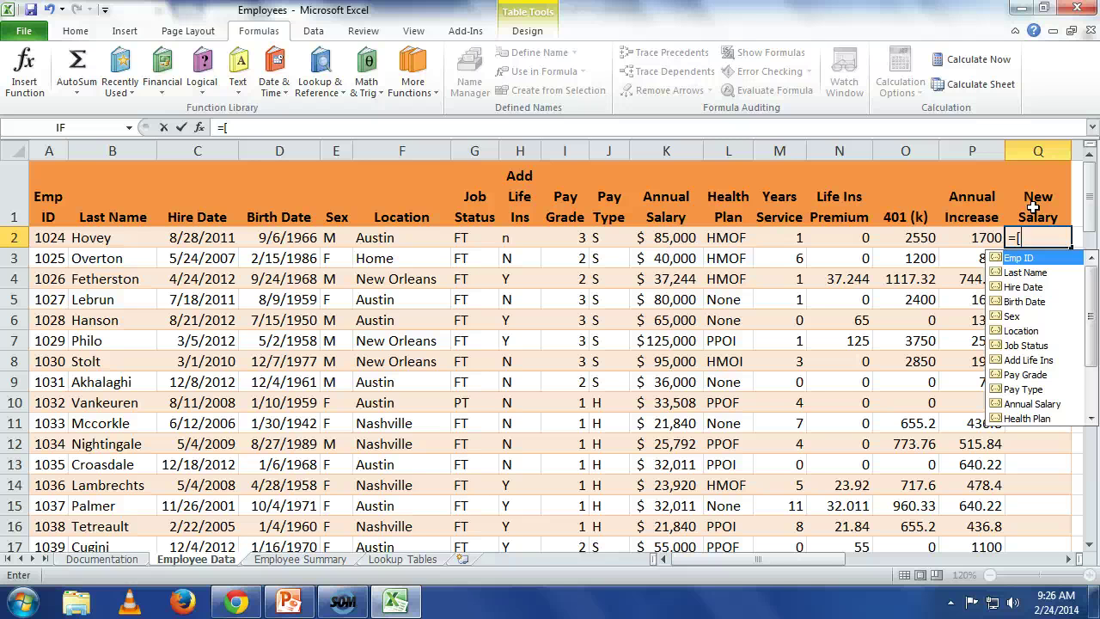
text(a)
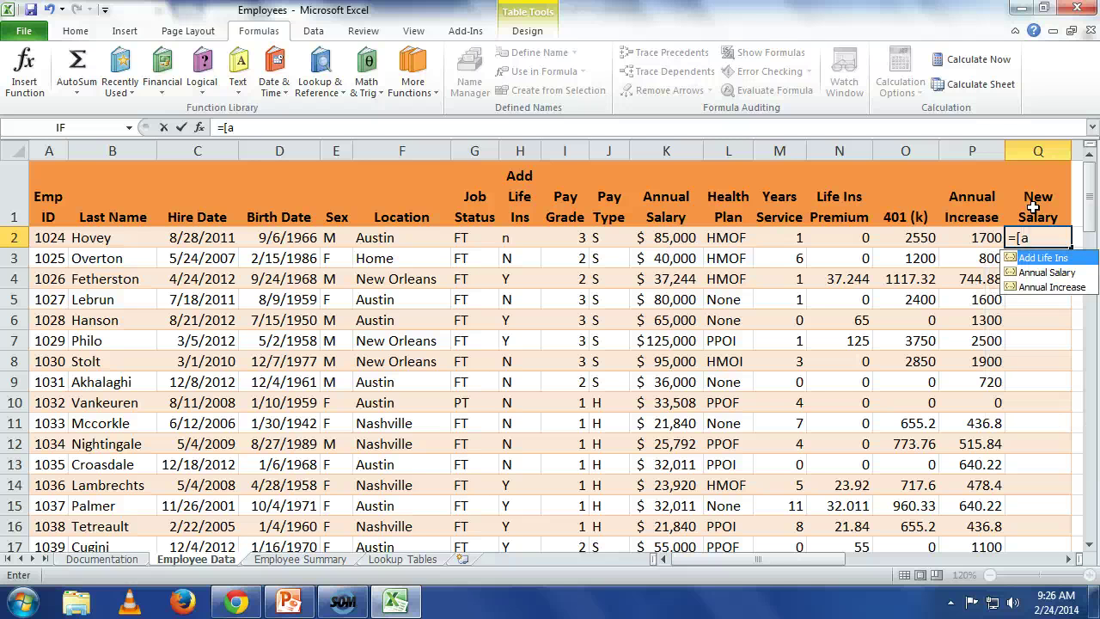
text(n)
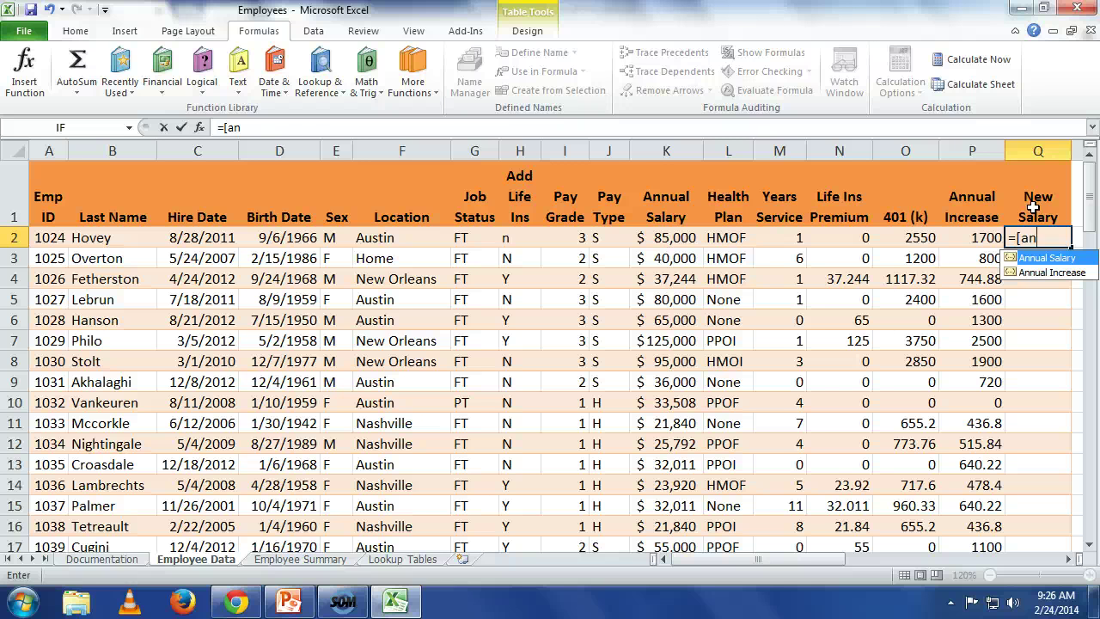
key(Tab)
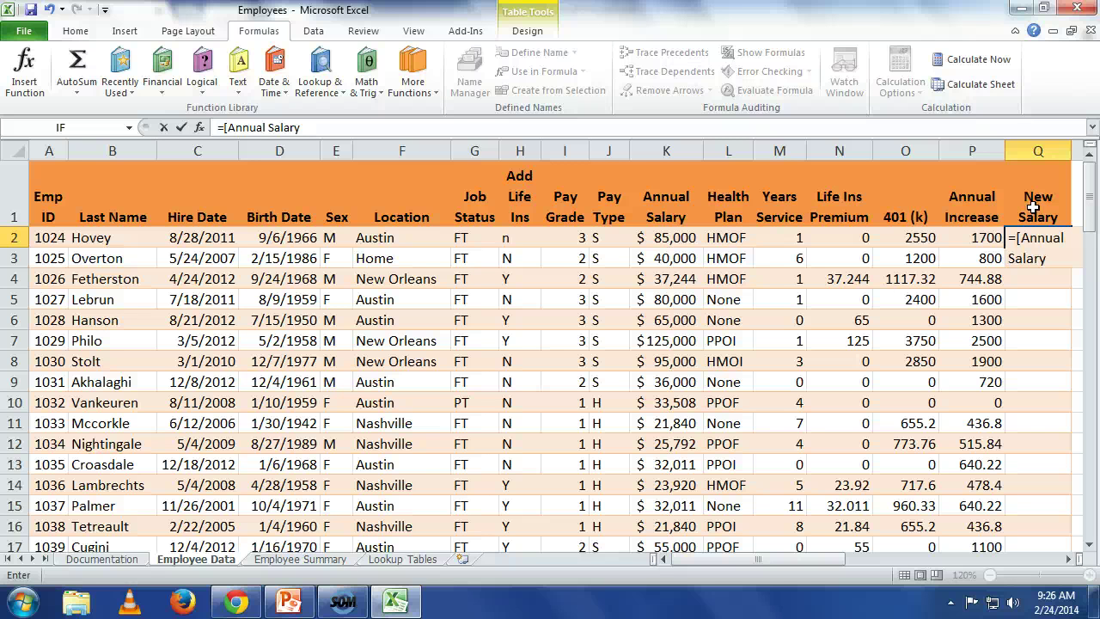
text(])
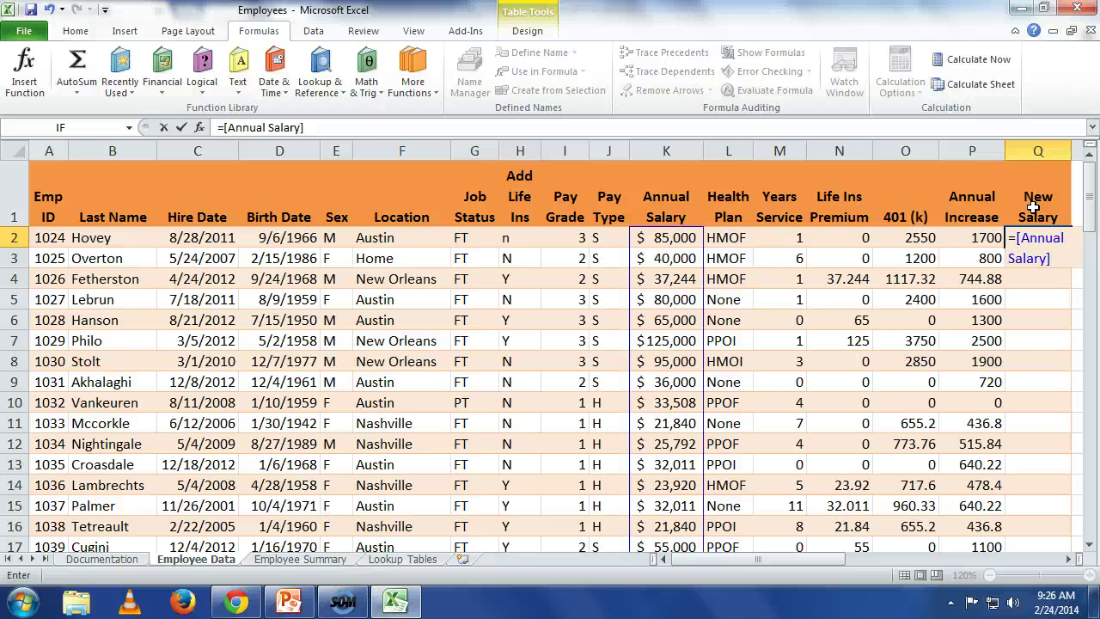
text(+[)
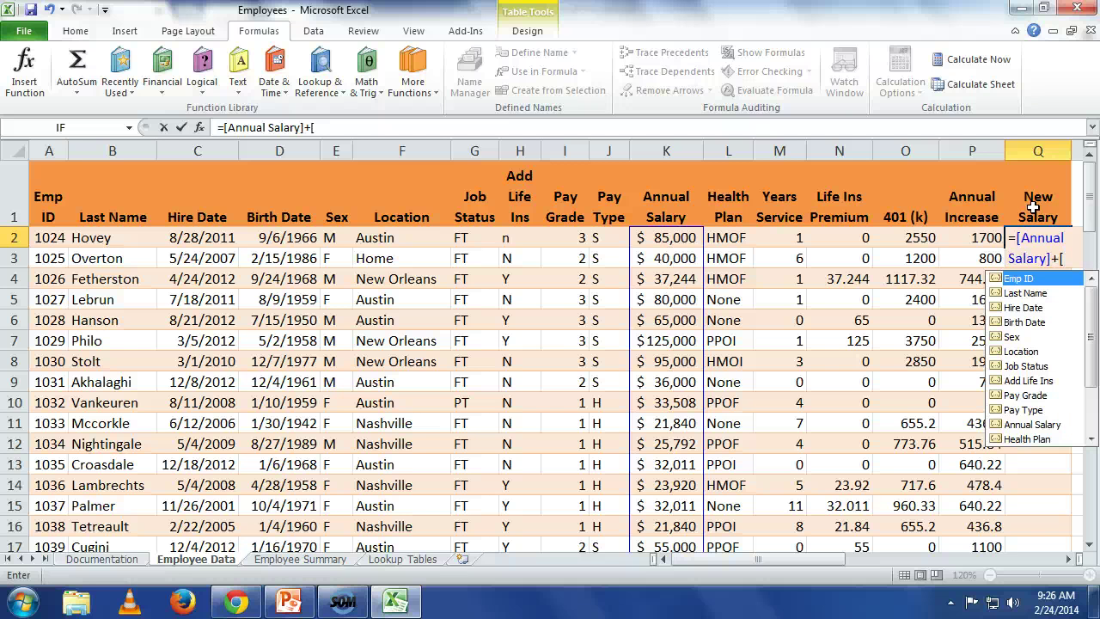
text(an)
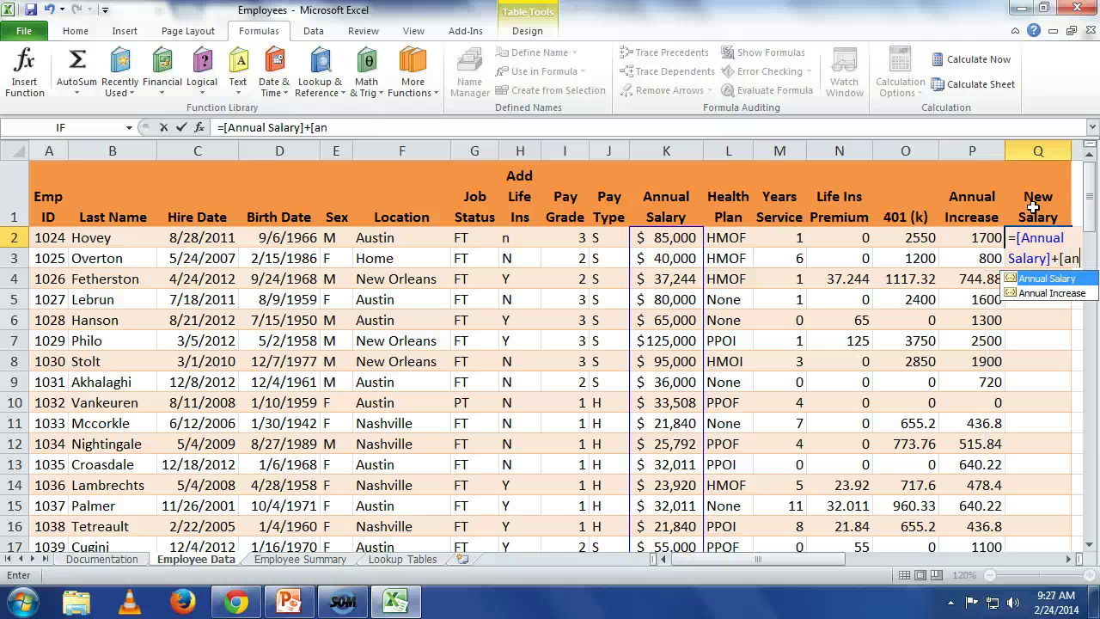
key(Down)
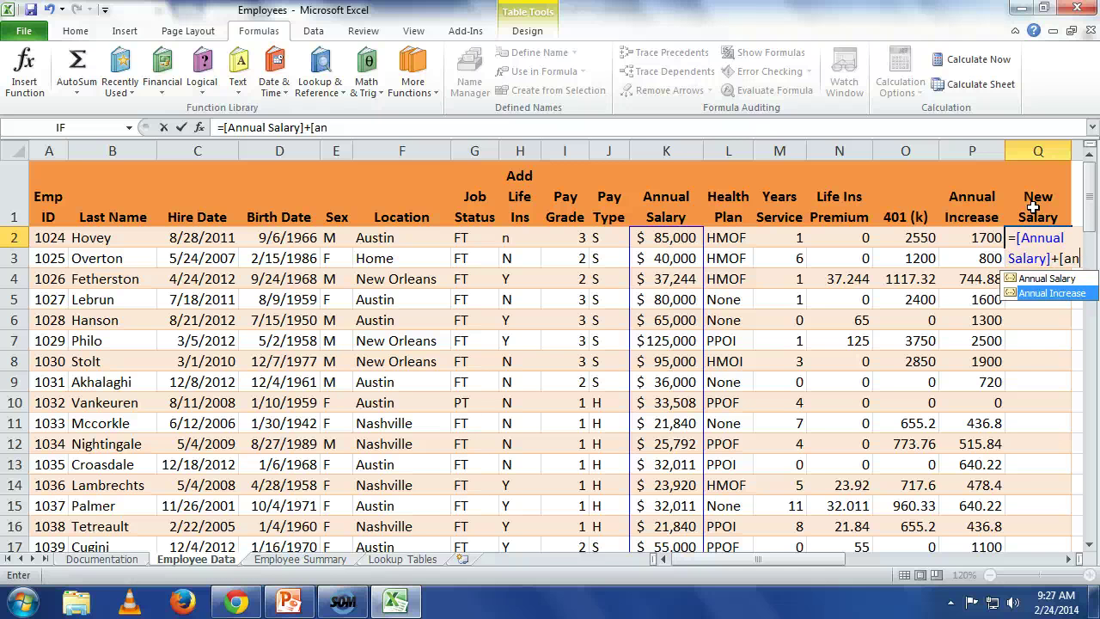
key(Tab)
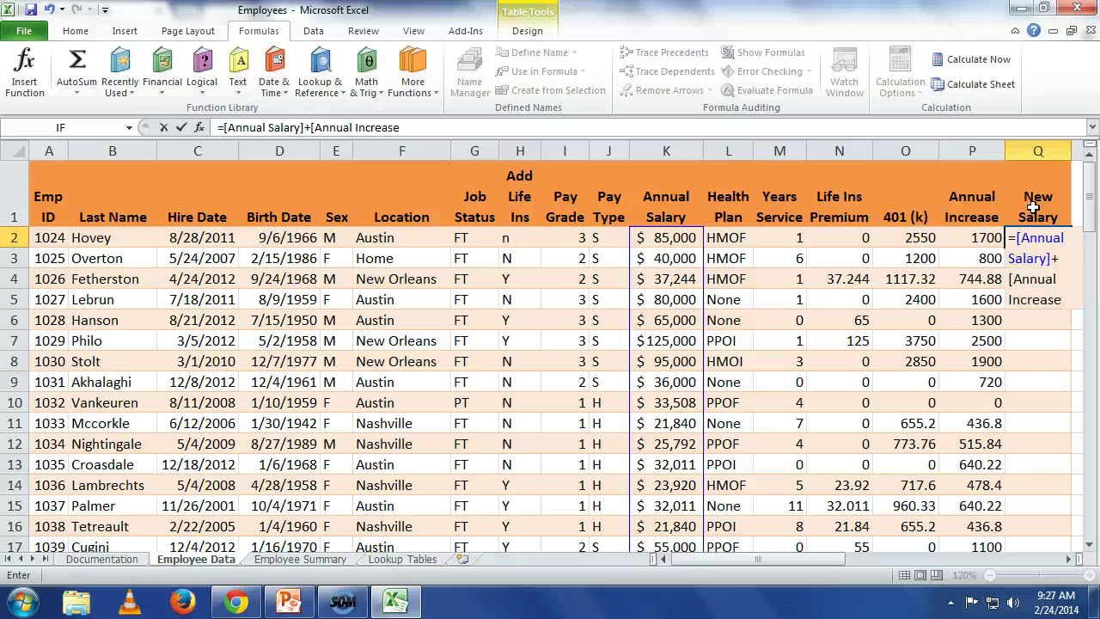
text(])
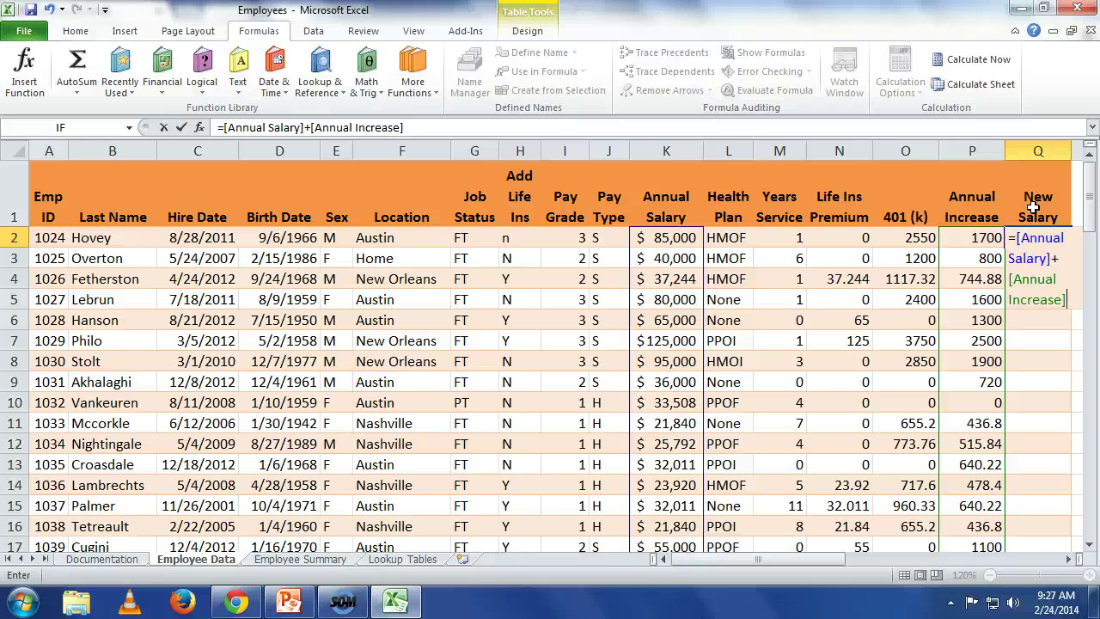
key(Return)
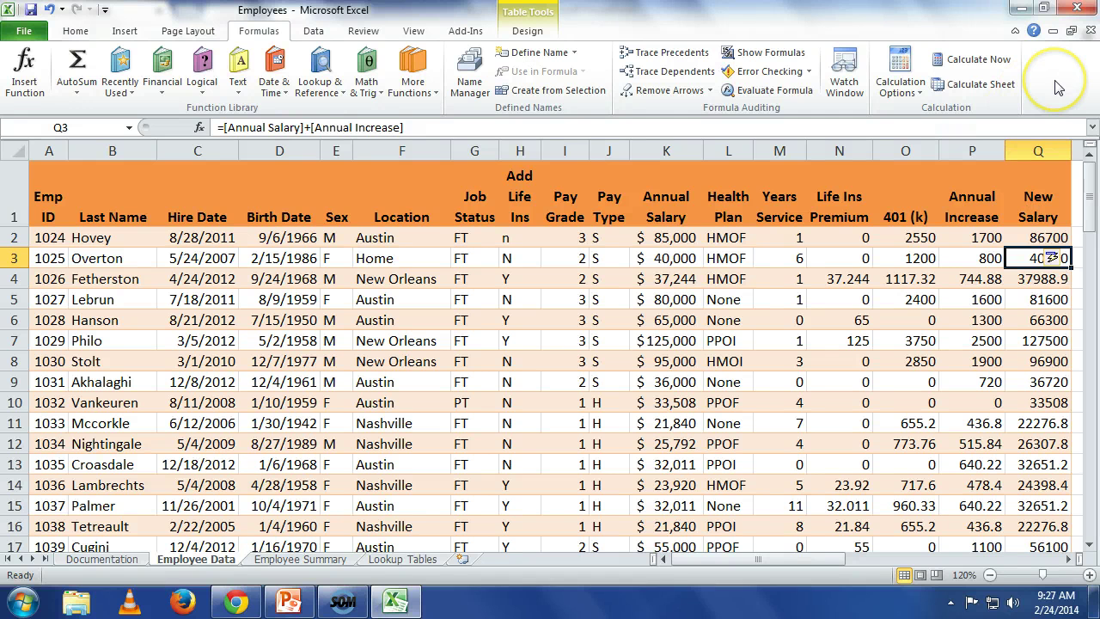
click(945, 189)
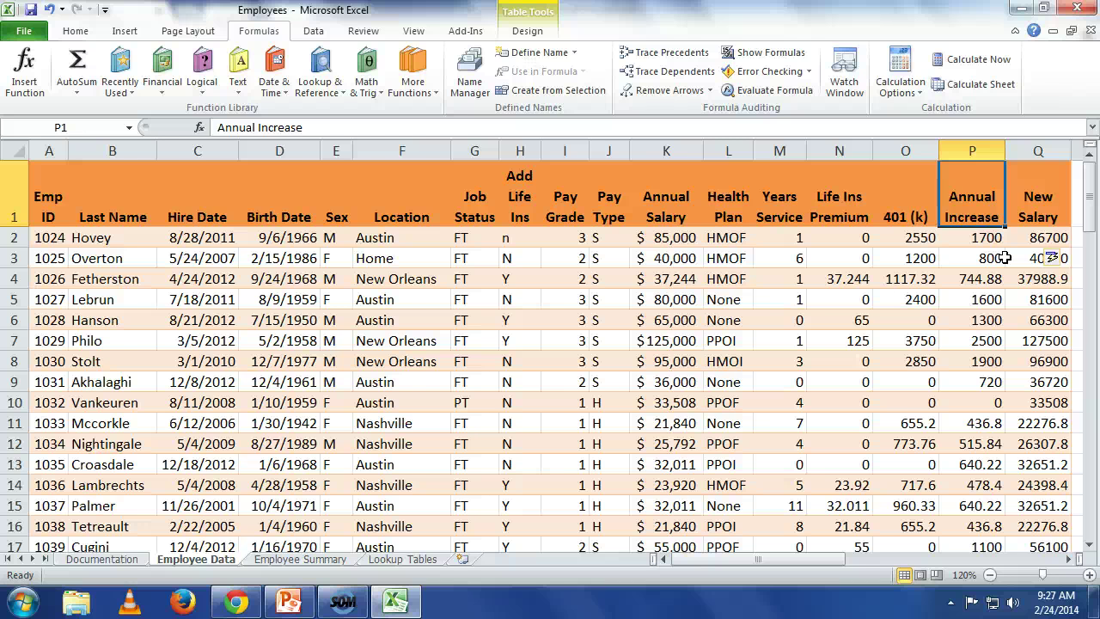
key(Right)
key(Right)
key(Down)
key(Left)
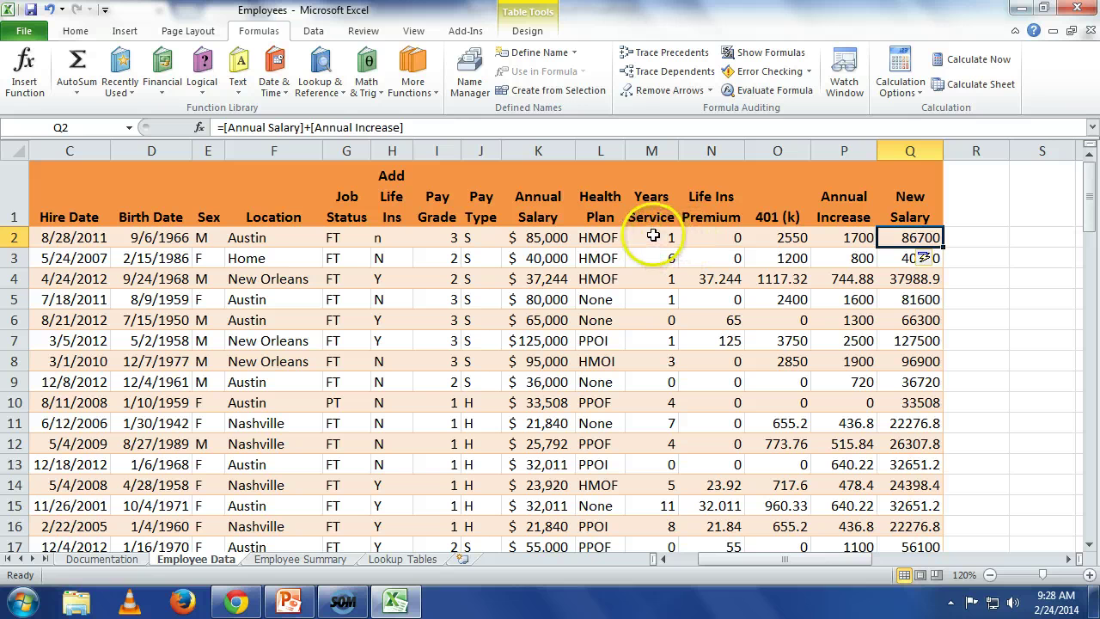
click(672, 239)
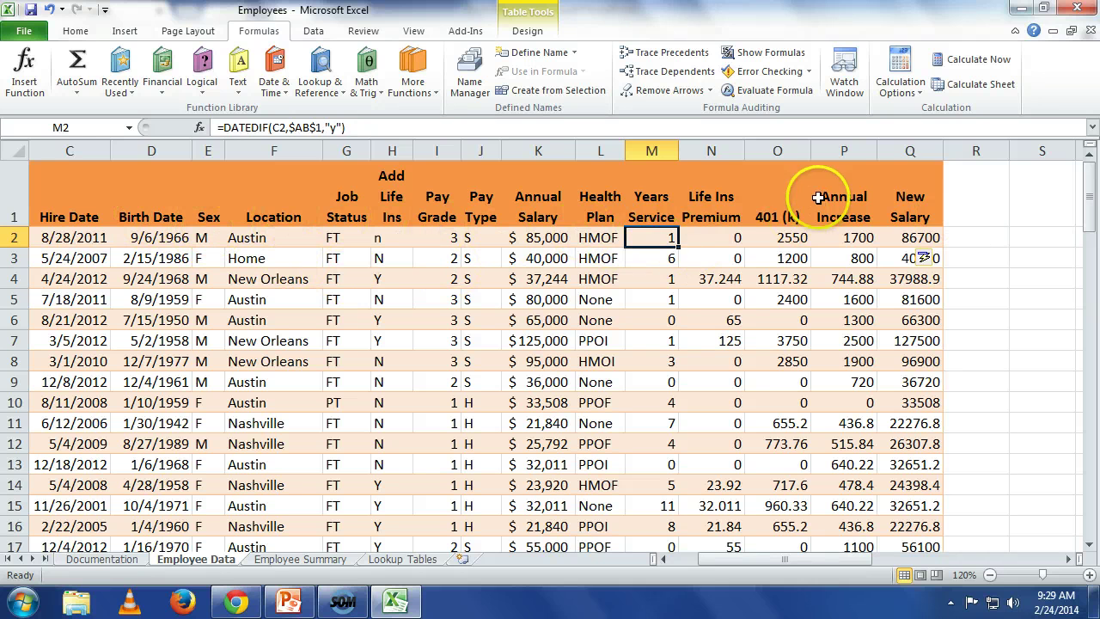
Step: Enter the heading 'age' in R1 so the table extends to column R
click(975, 201)
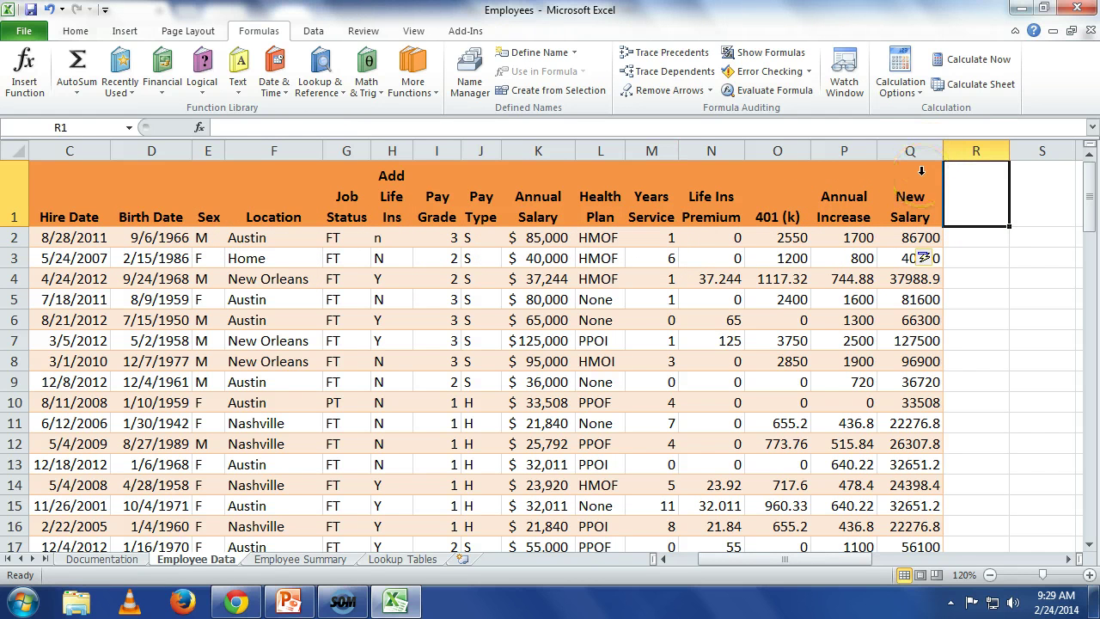
text(age)
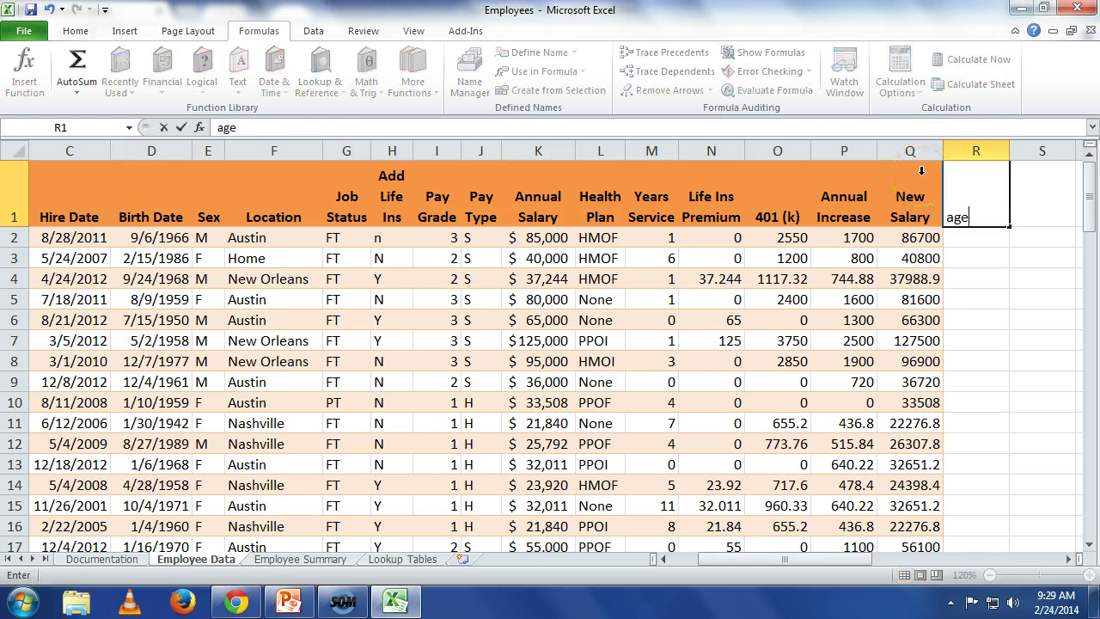
key(Return)
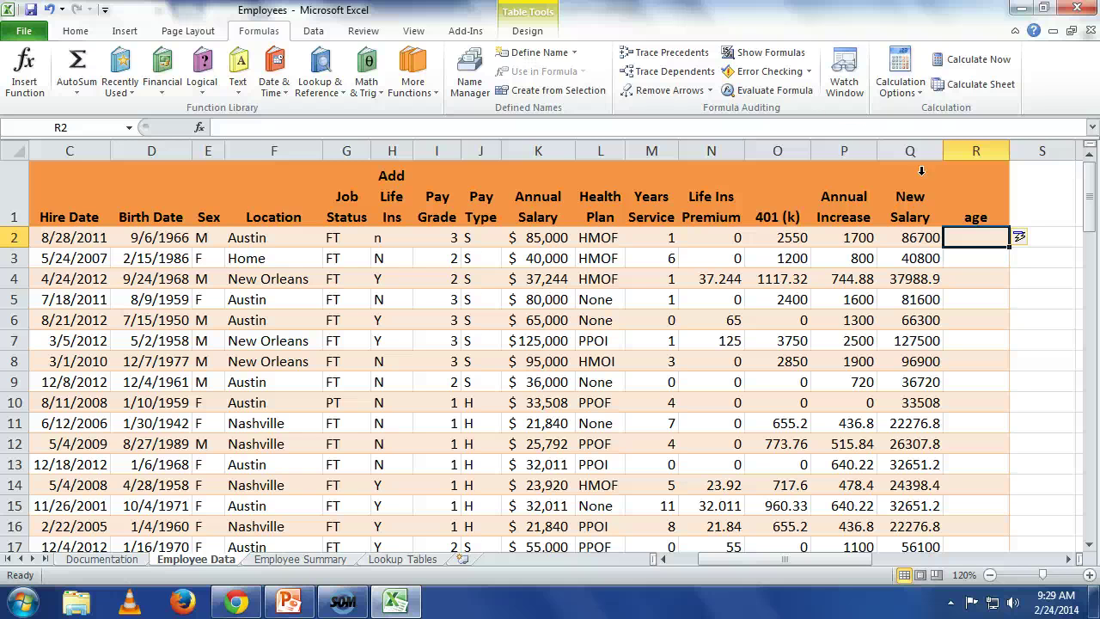
click(201, 128)
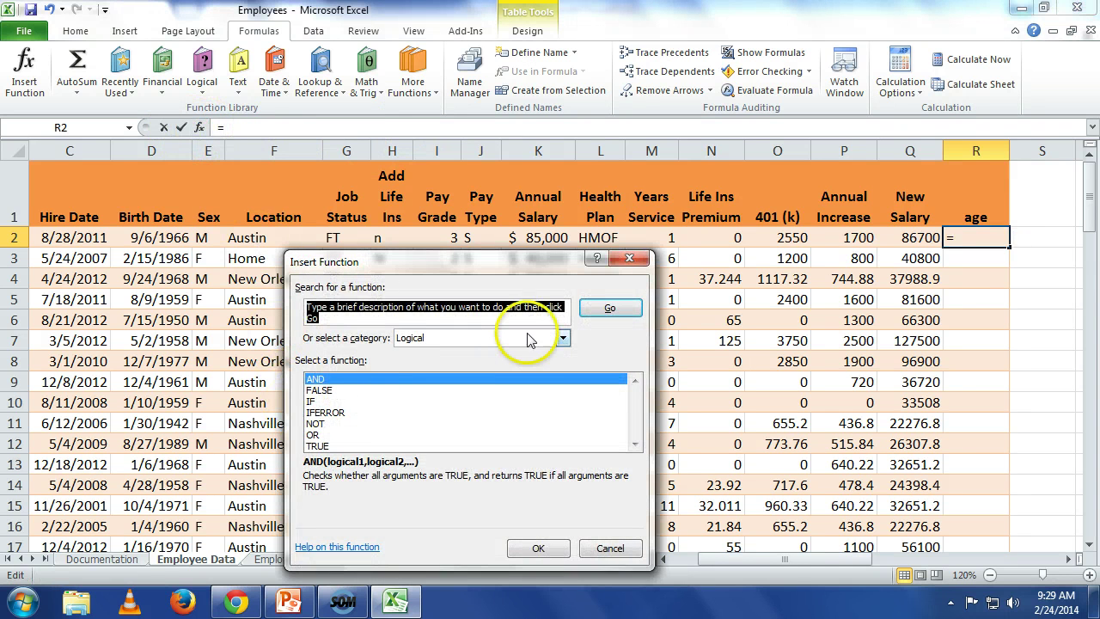
click(562, 338)
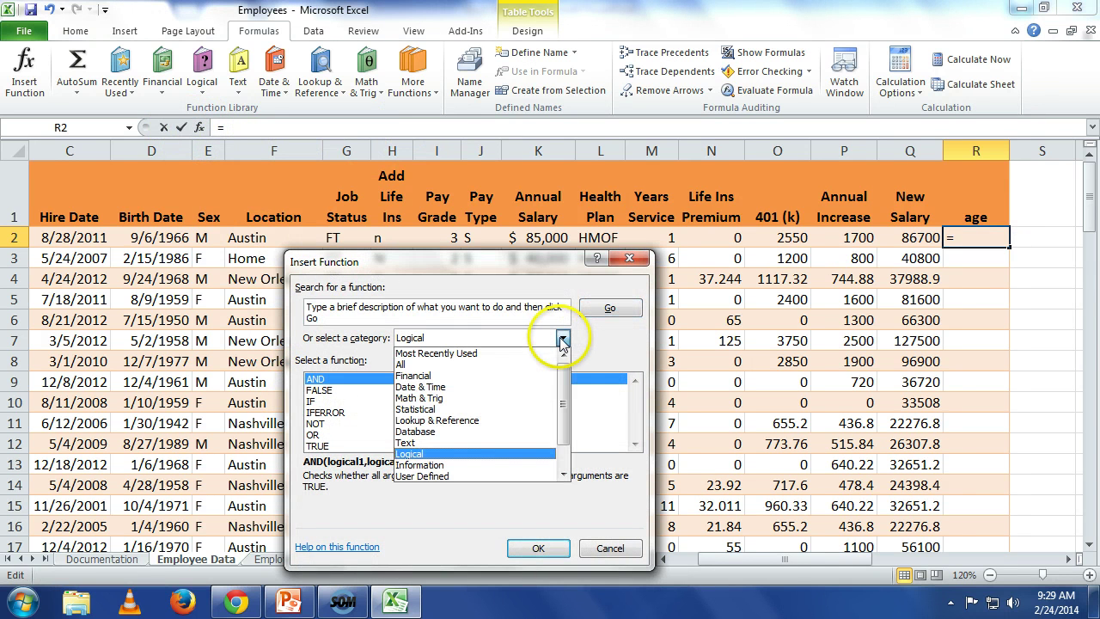
click(546, 387)
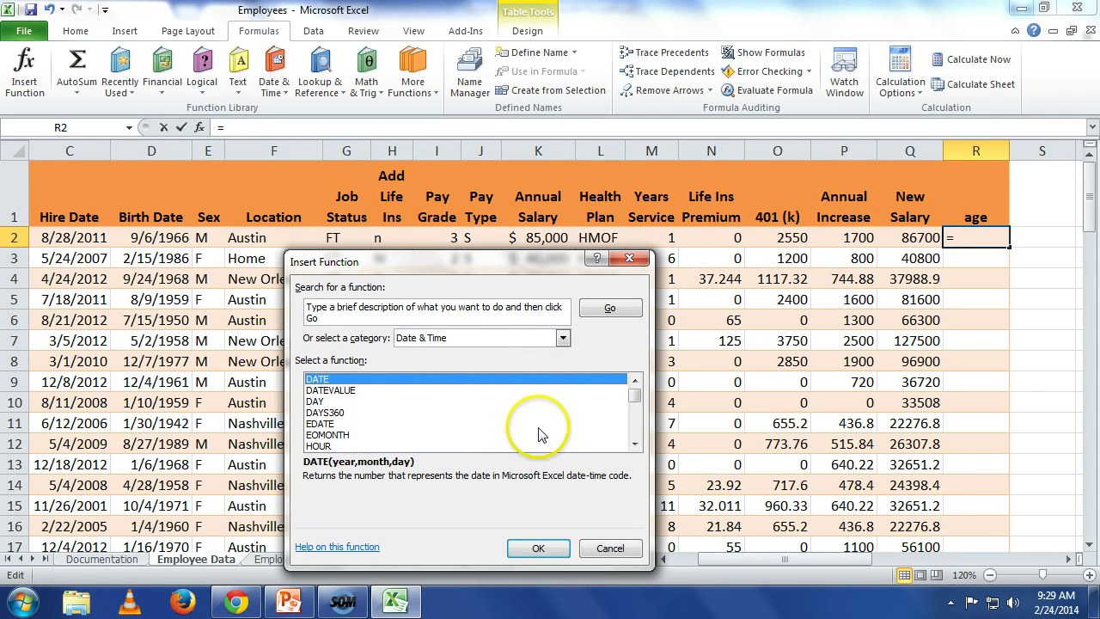
click(635, 444)
click(634, 444)
click(635, 443)
click(634, 443)
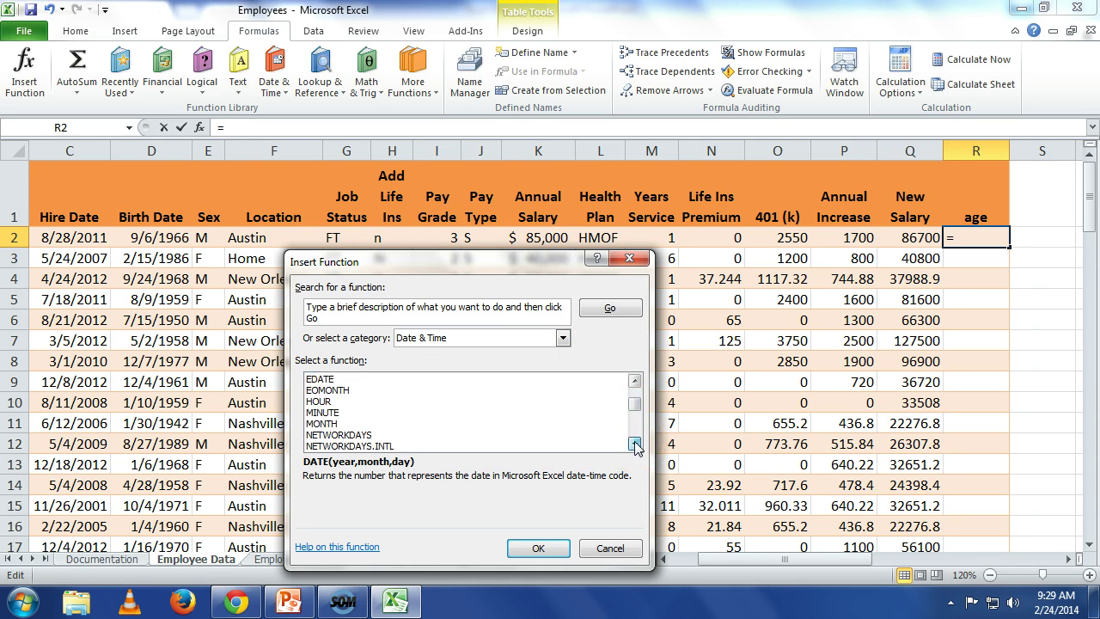
drag(635, 443, 633, 370)
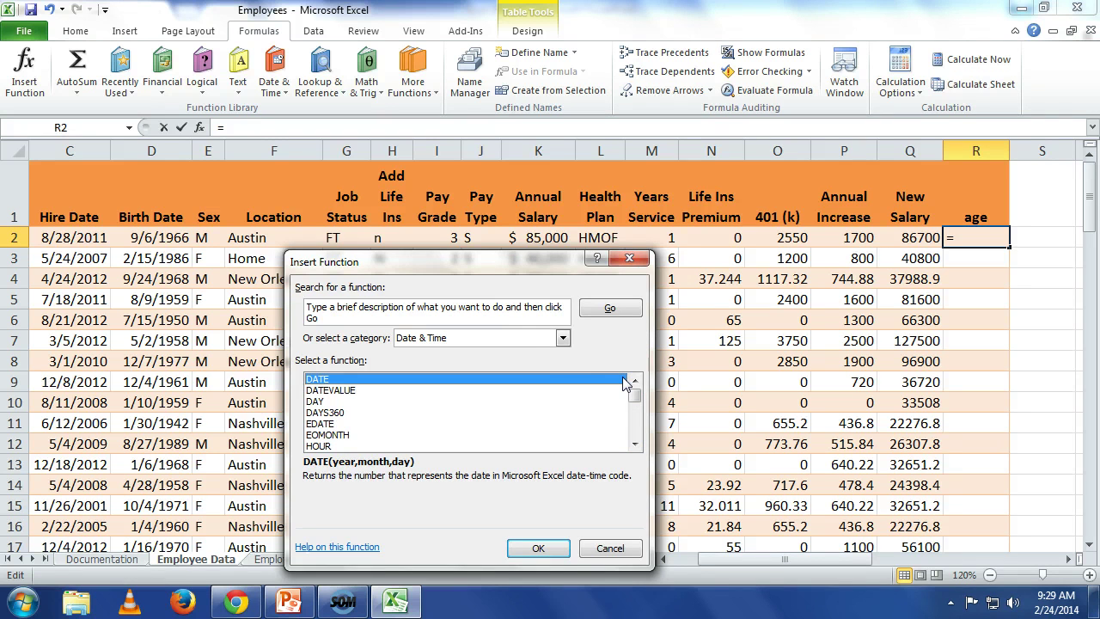
click(519, 313)
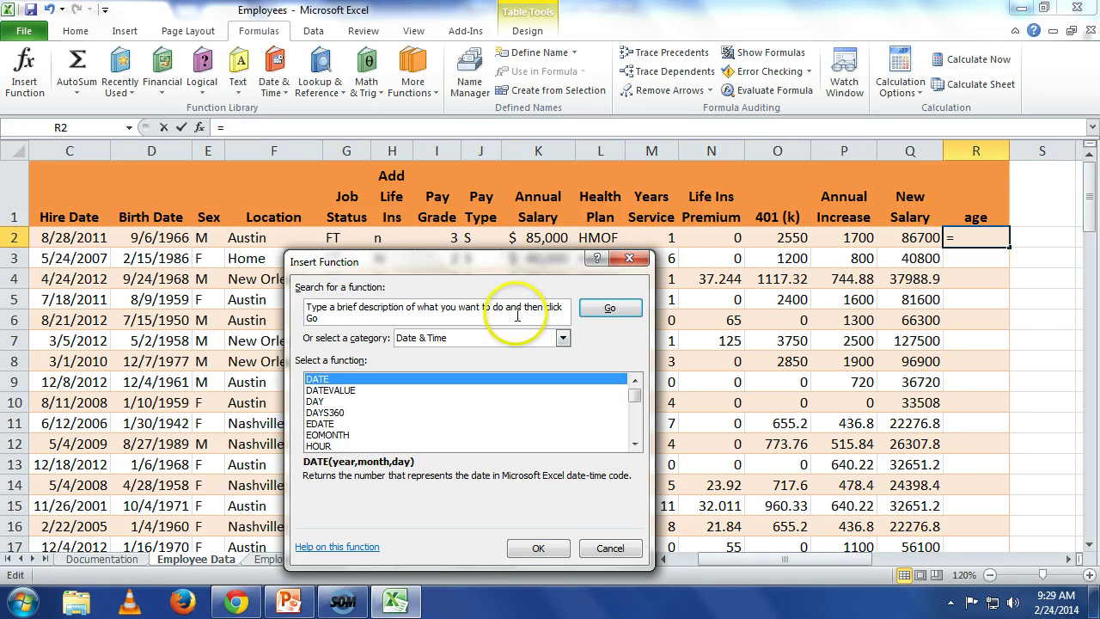
key(alt+s)
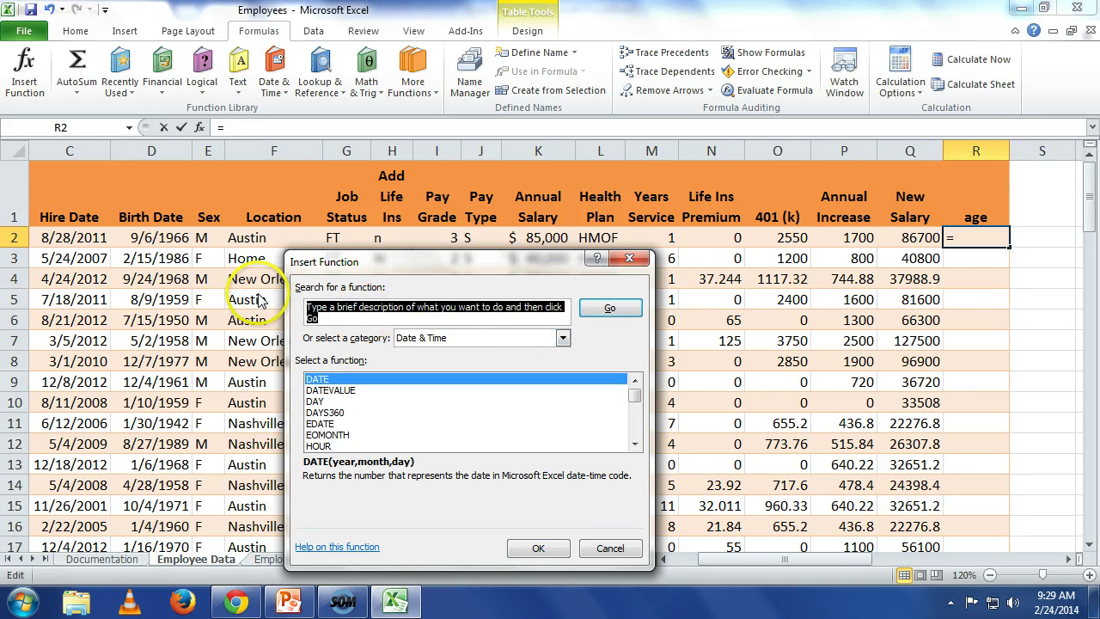
text(date)
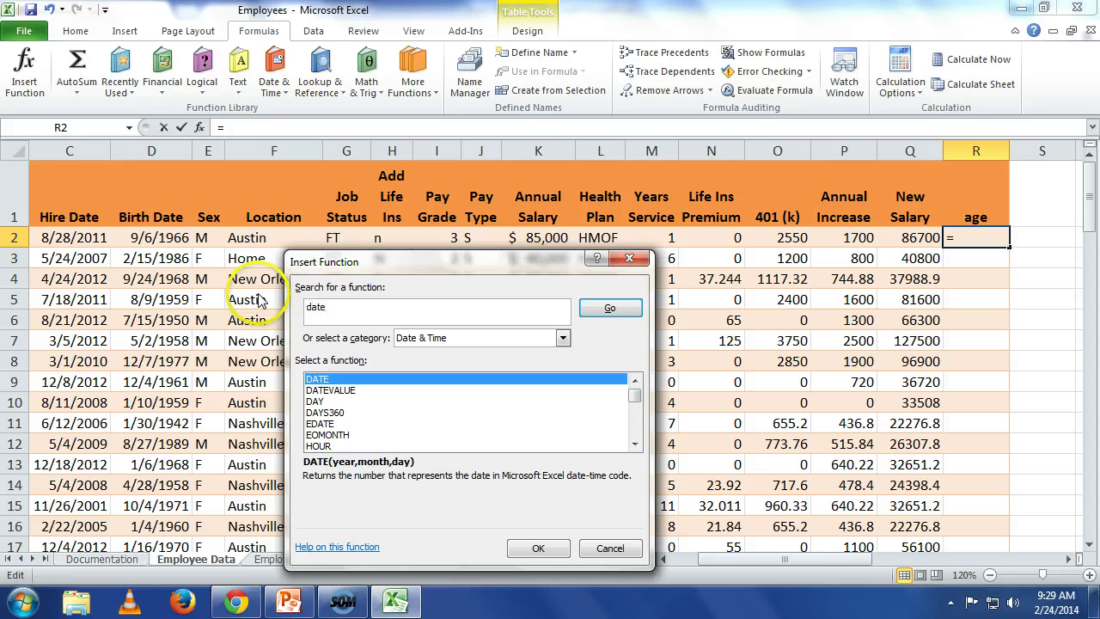
text(of)
key(Return)
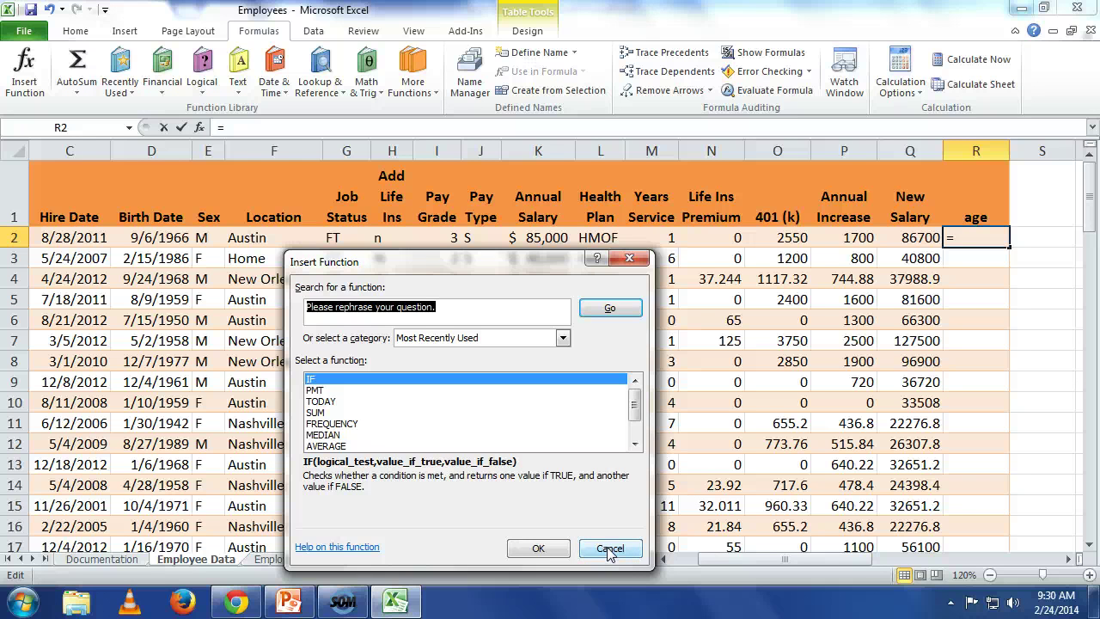
click(609, 549)
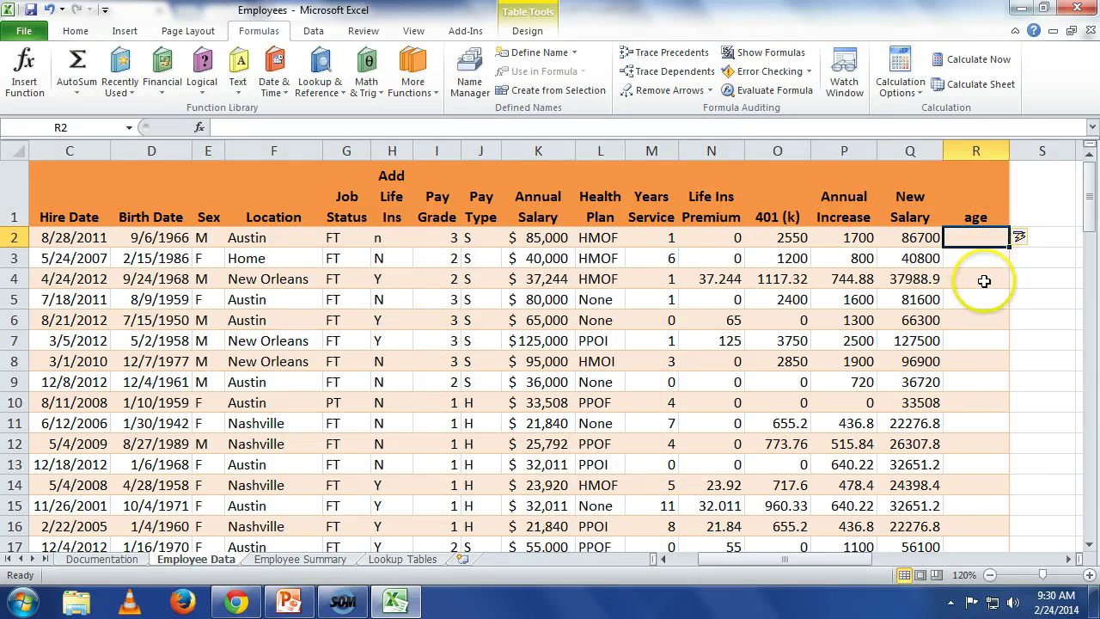
Step: In R2, type =datedif([ and insert Birth Date from the column suggestions
text(=)
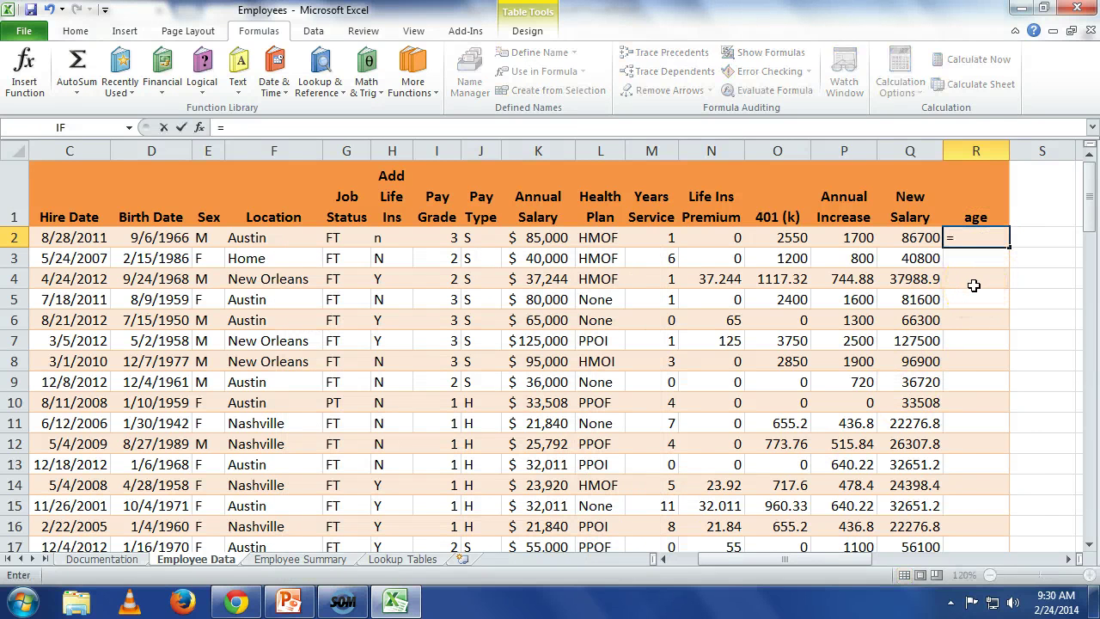
text(dat)
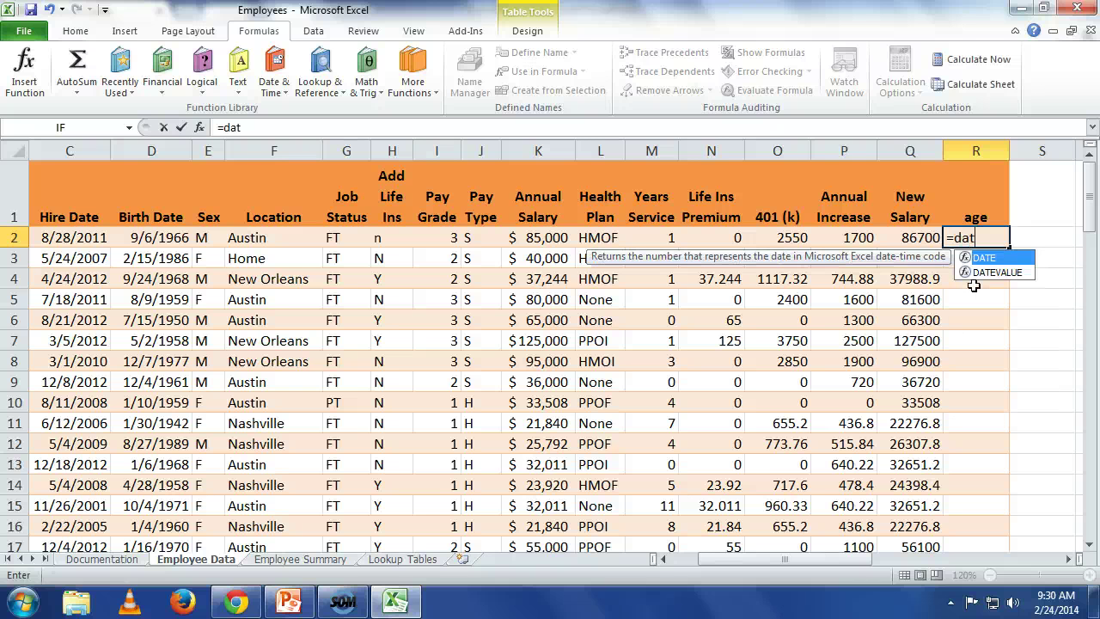
text(edi)
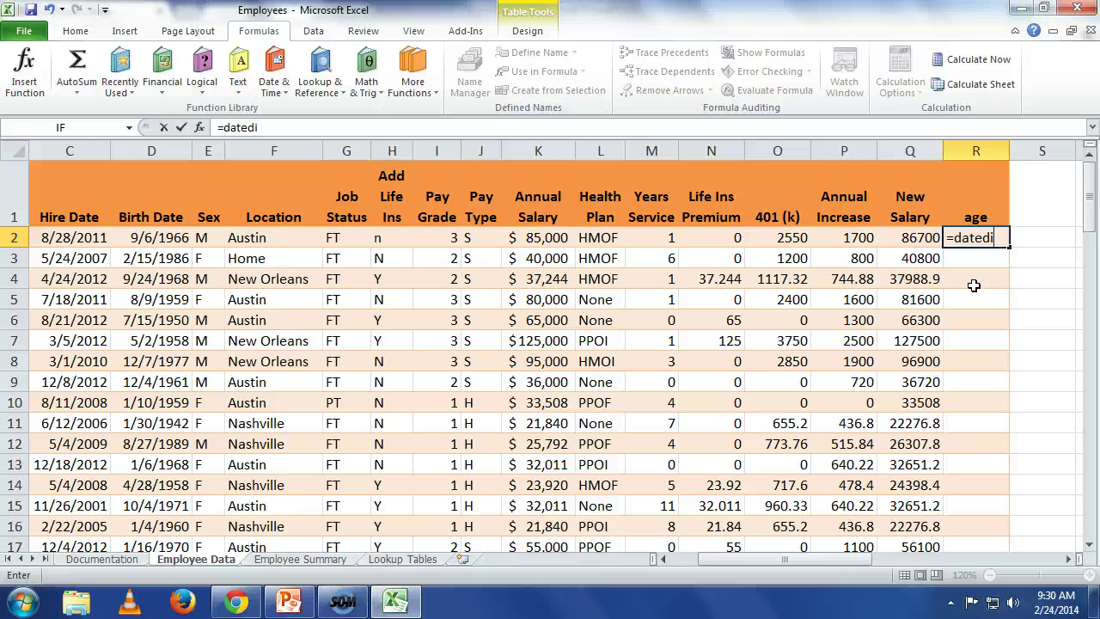
text(f()
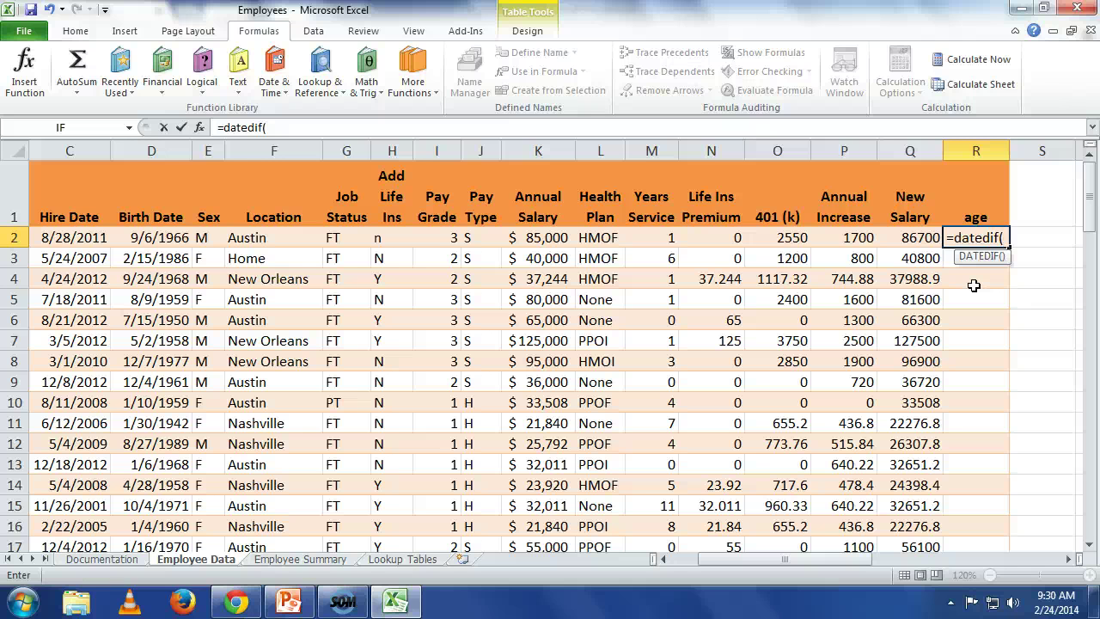
text([)
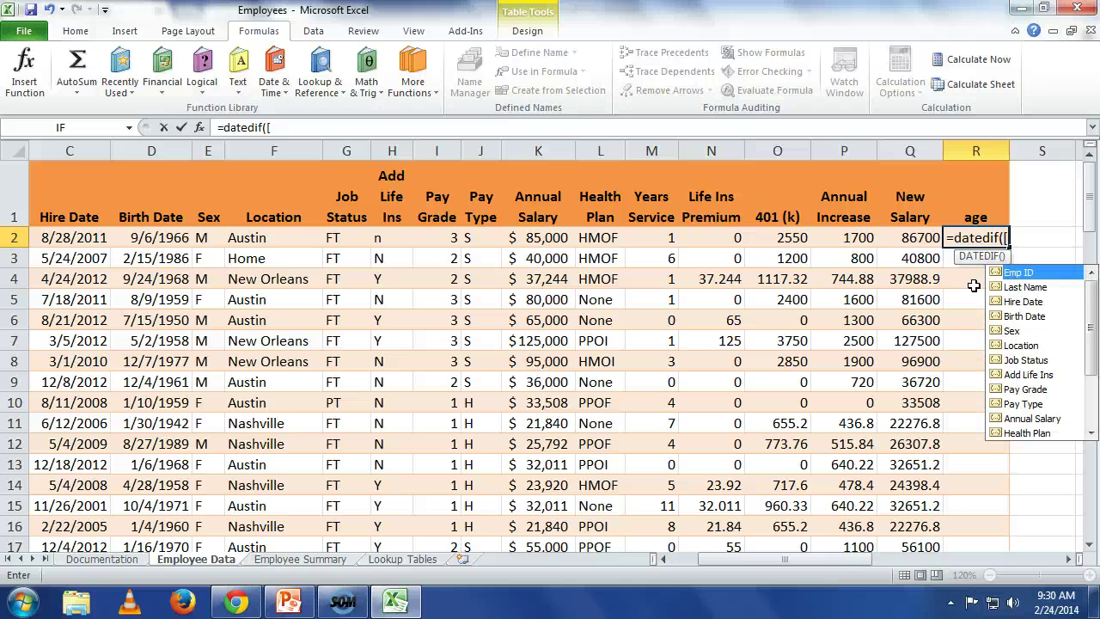
click(1038, 316)
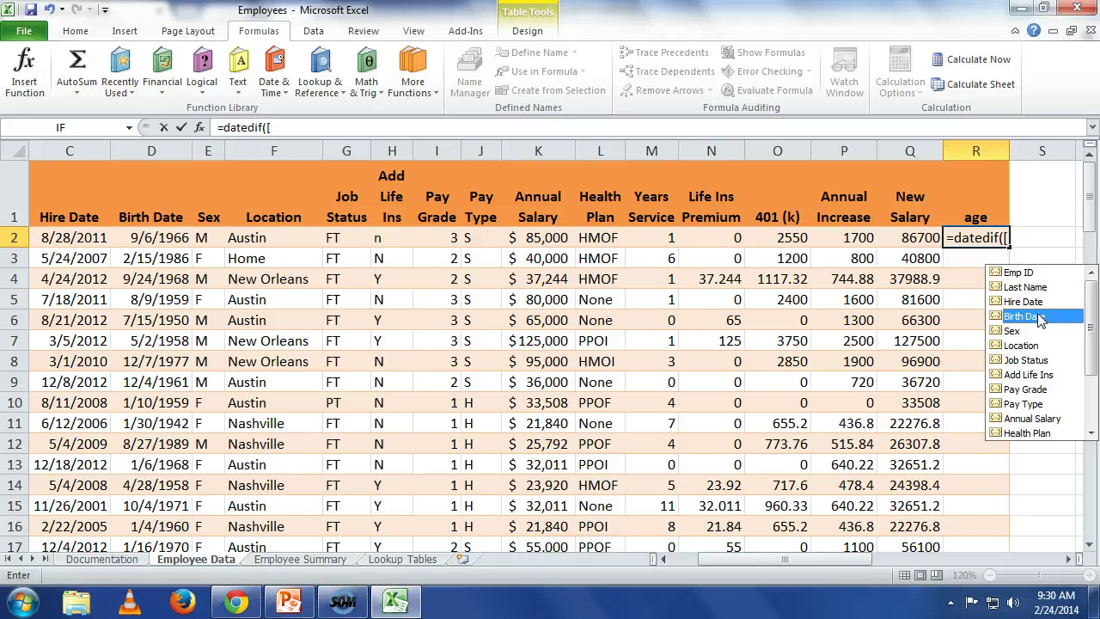
double_click(1040, 317)
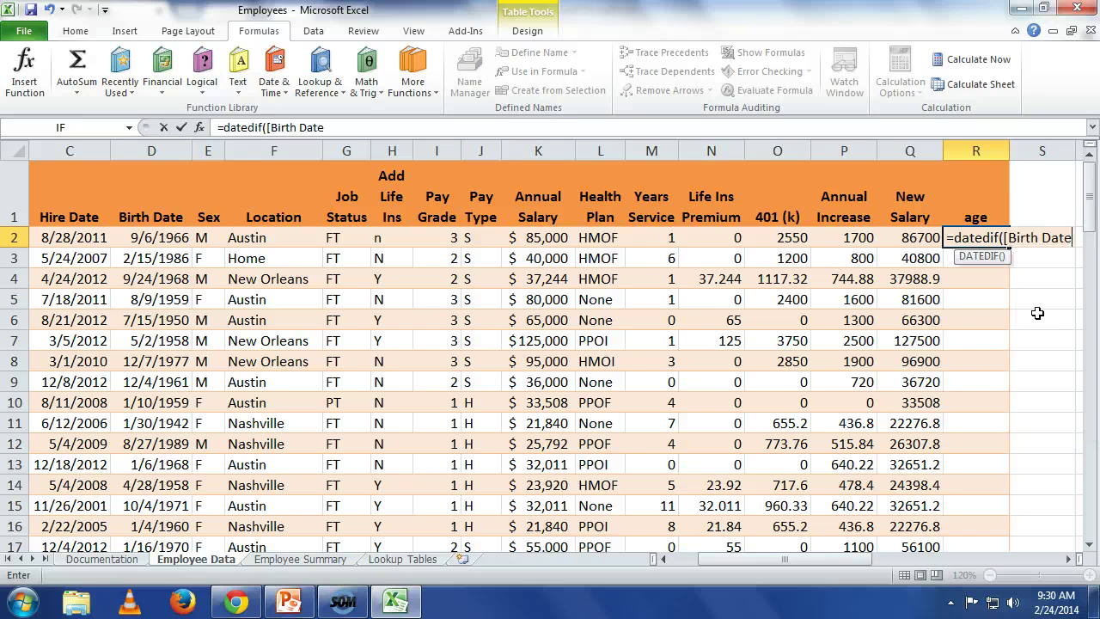
Step: Complete =DATEDIF([Birth Date],TODAY(),"Y") so the age column fills with ages in years
text(],)
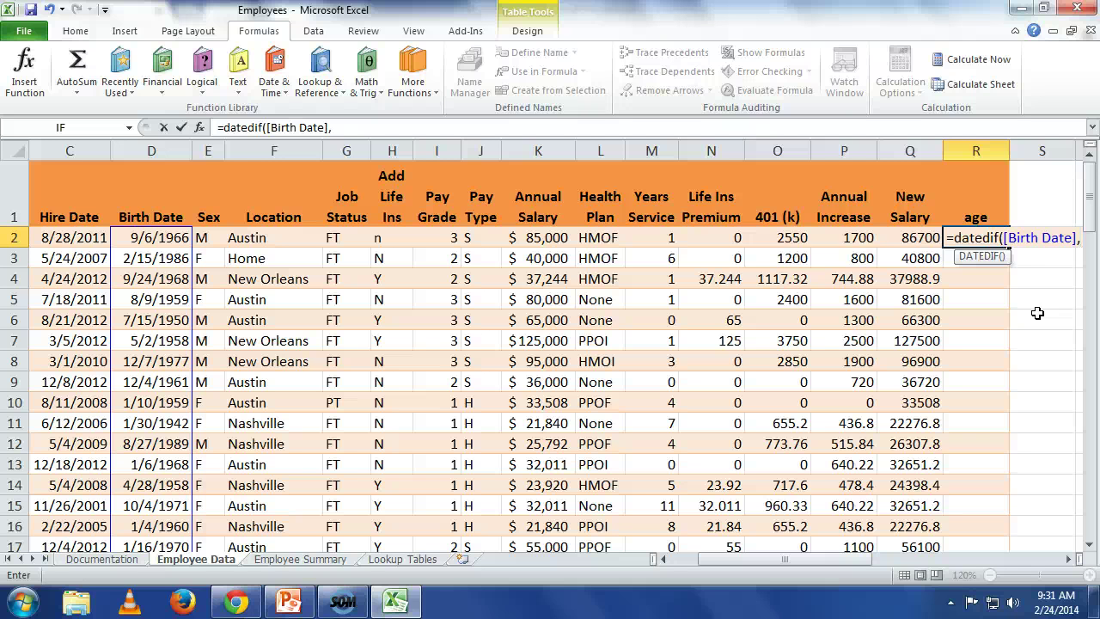
text(today)
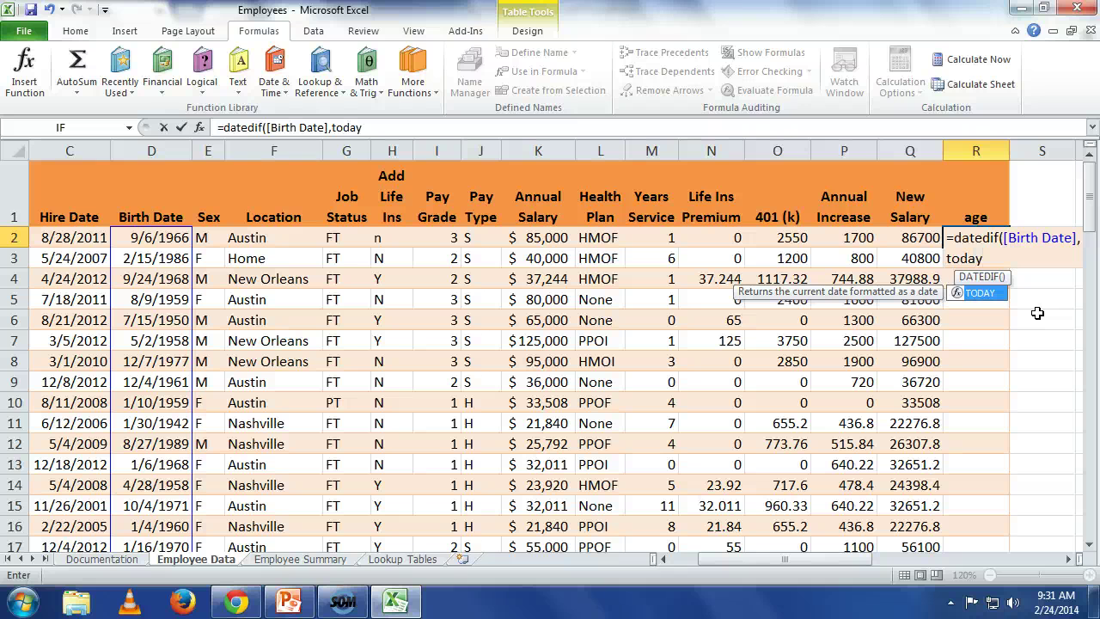
text(()
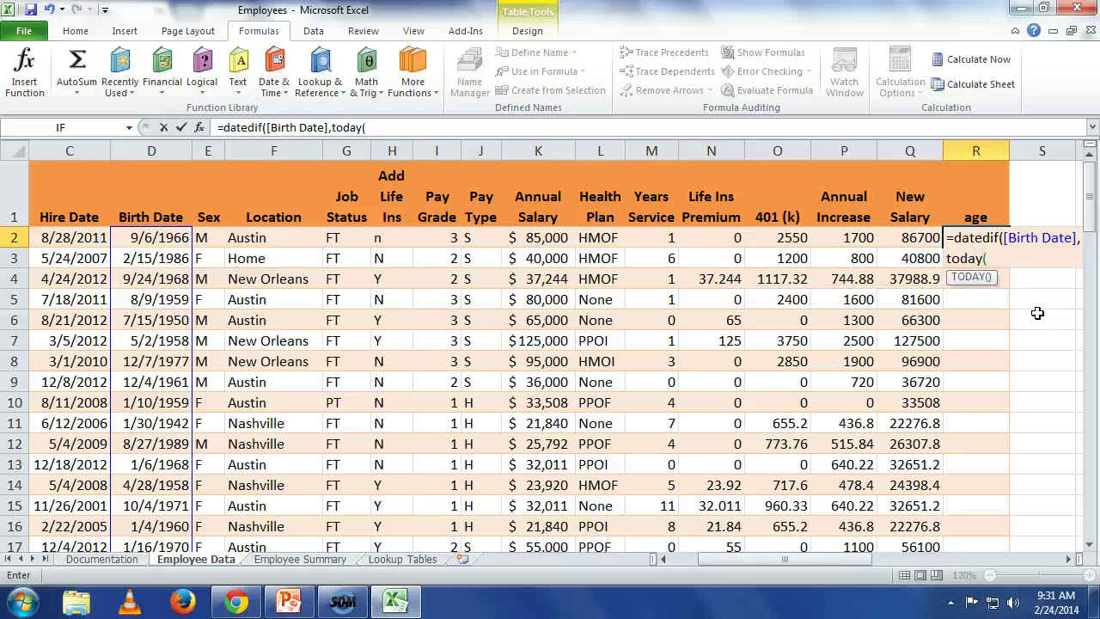
text())
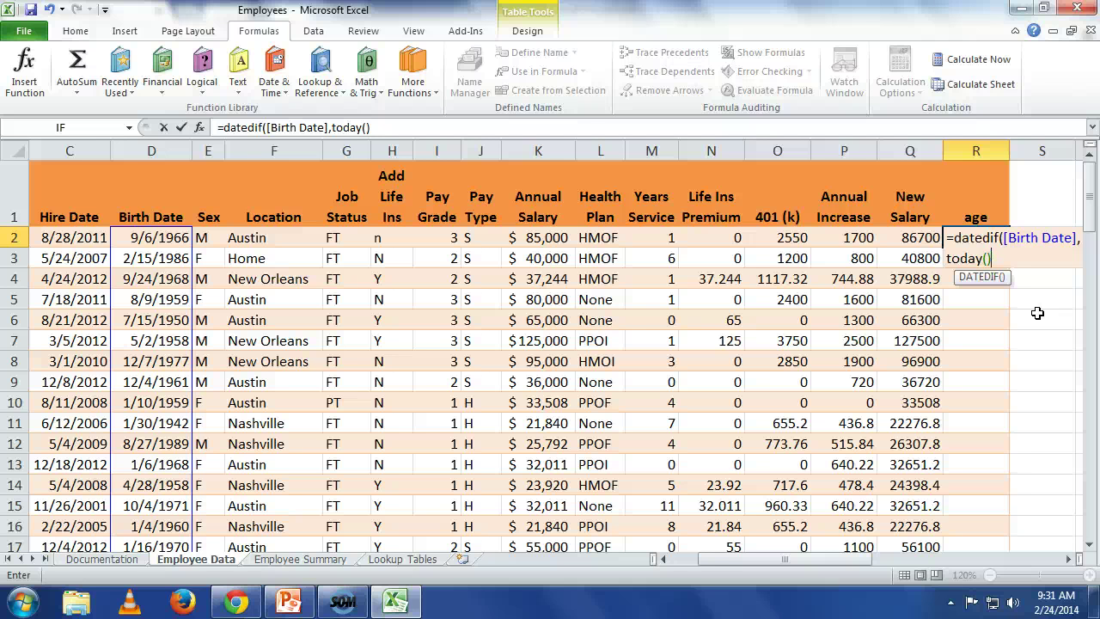
text(,"Y"))
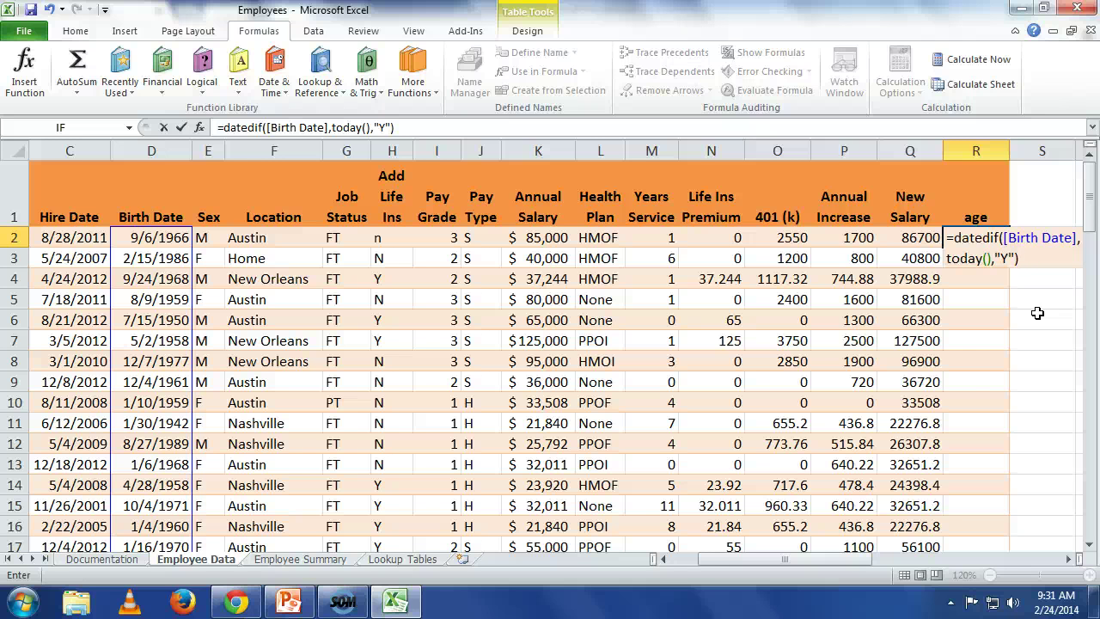
key(Return)
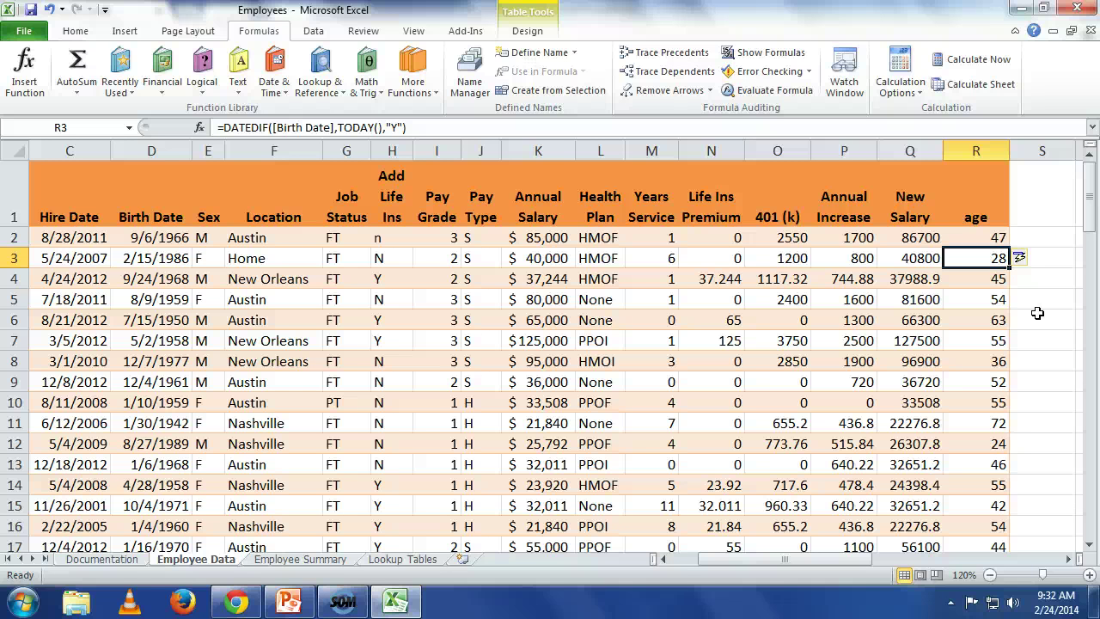
Step: Change the DATEDIF unit in R2 from "Y" to "m" so ages show in months
key(Up)
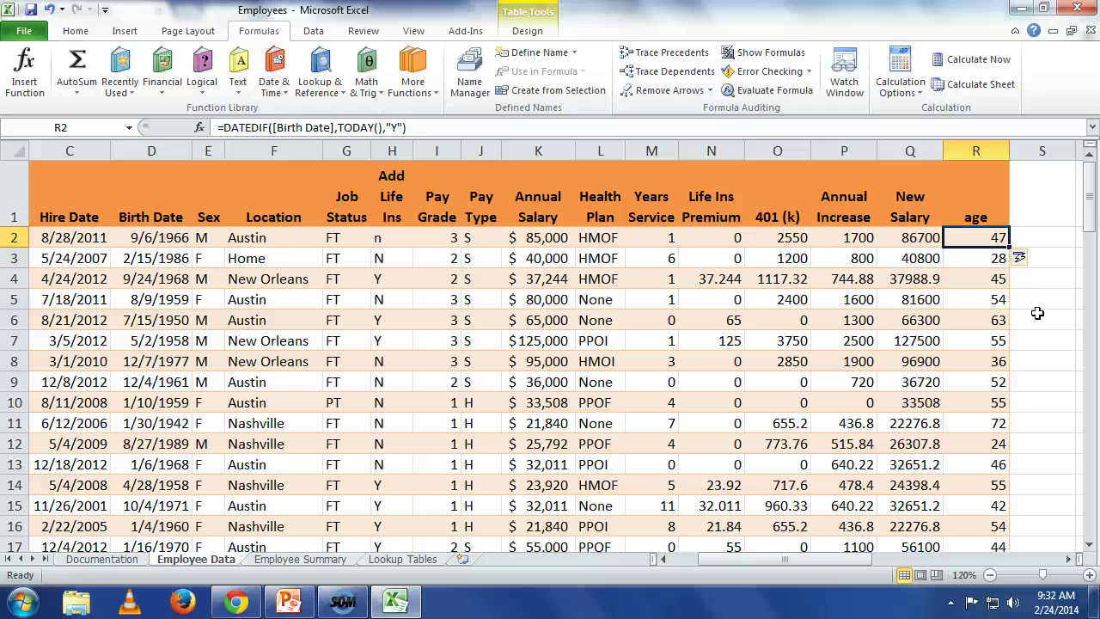
key(F2)
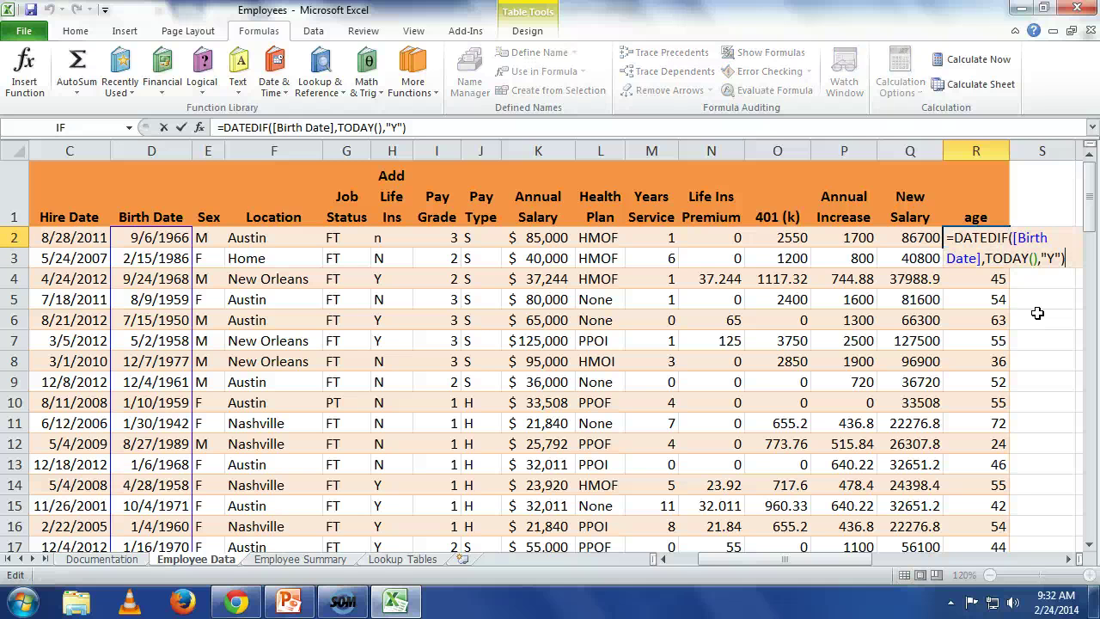
click(1054, 258)
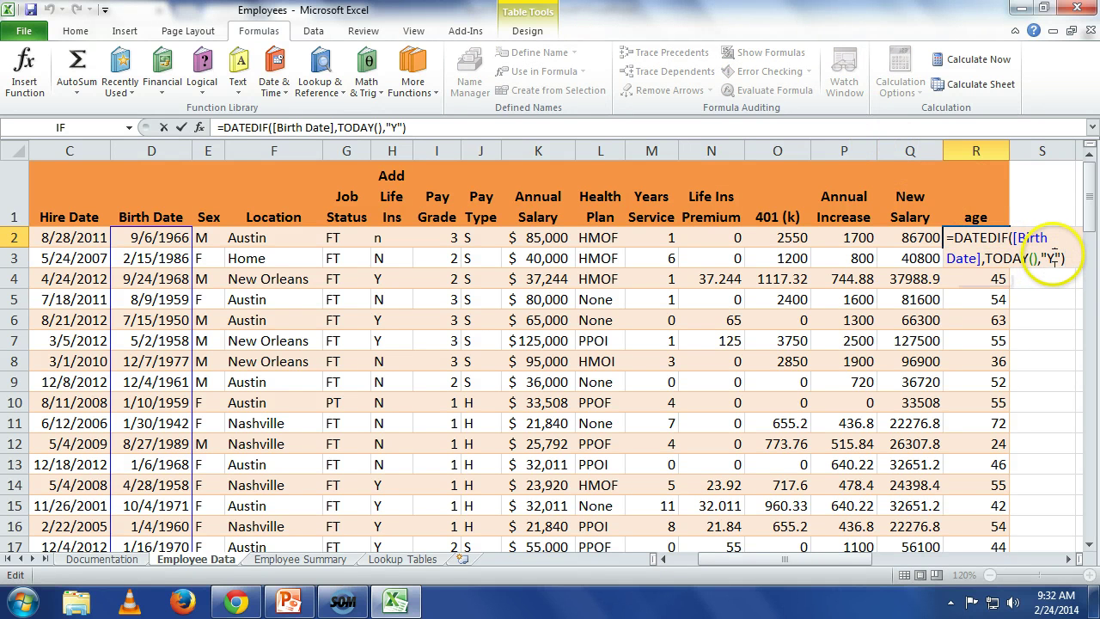
key(BackSpace)
text(m)
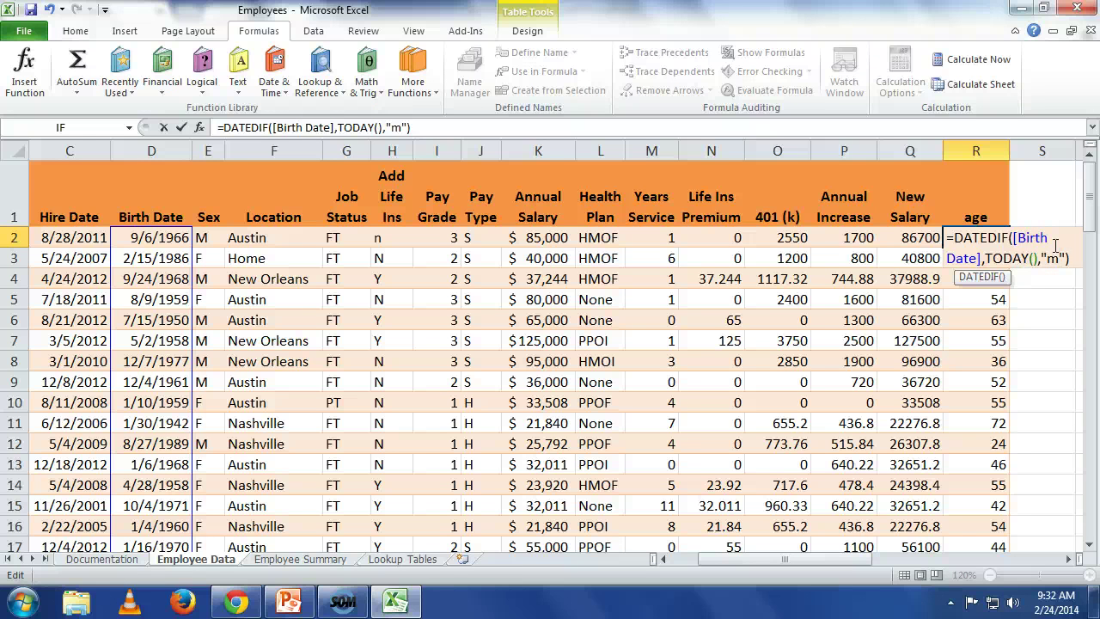
key(Return)
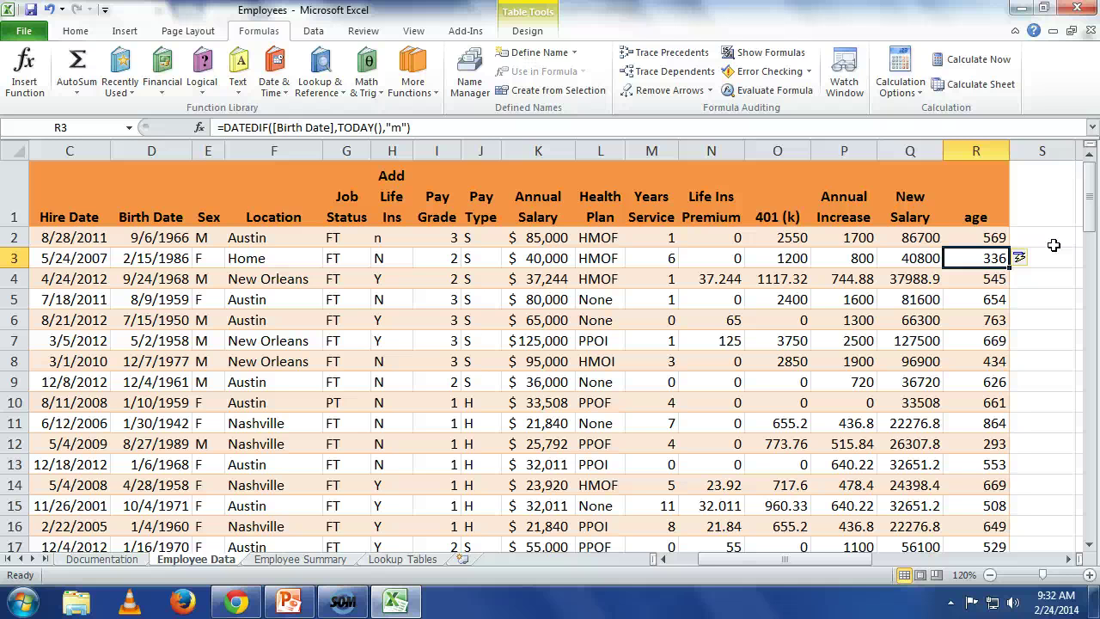
Step: Inspect the Annual Increase IF formula in P2 unchanged, then return to the PowerPoint AND-function slide
key(Left)
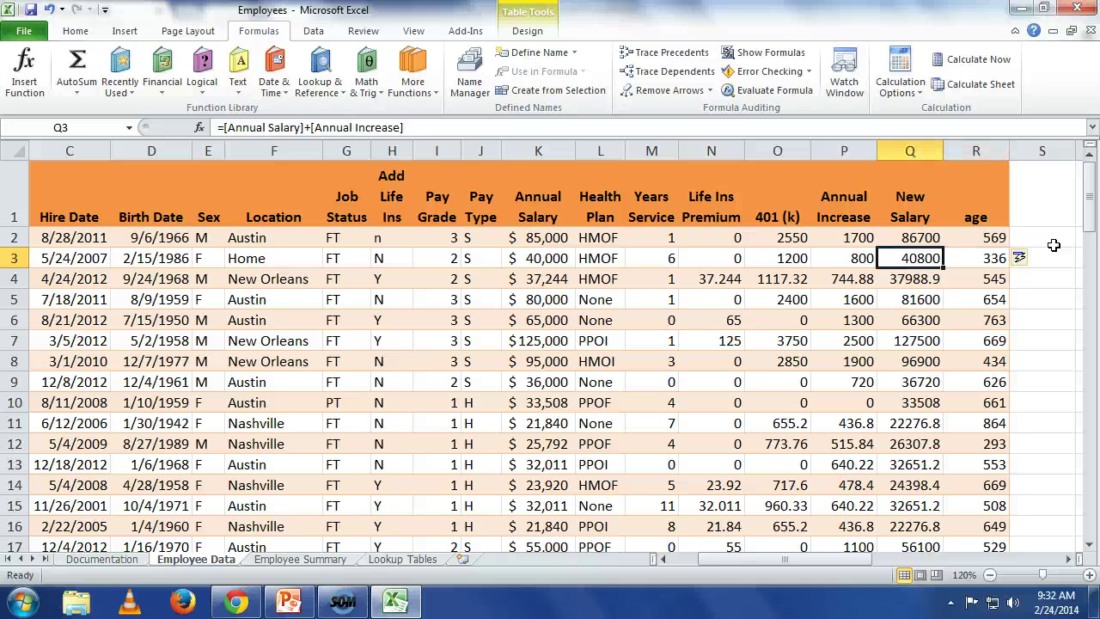
key(Up)
key(Left)
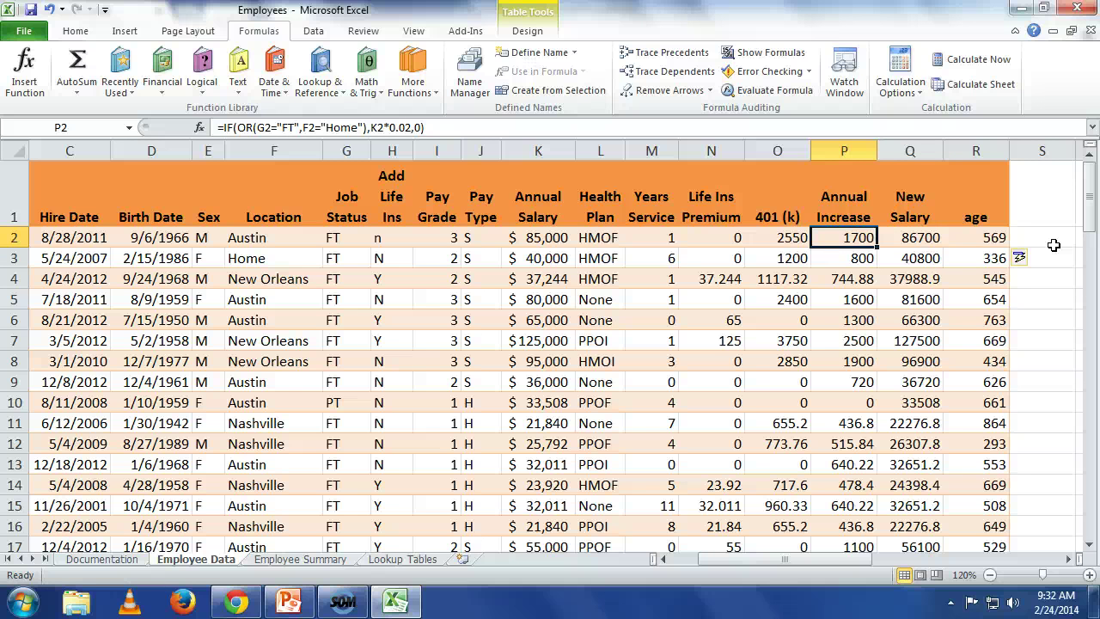
key(F2)
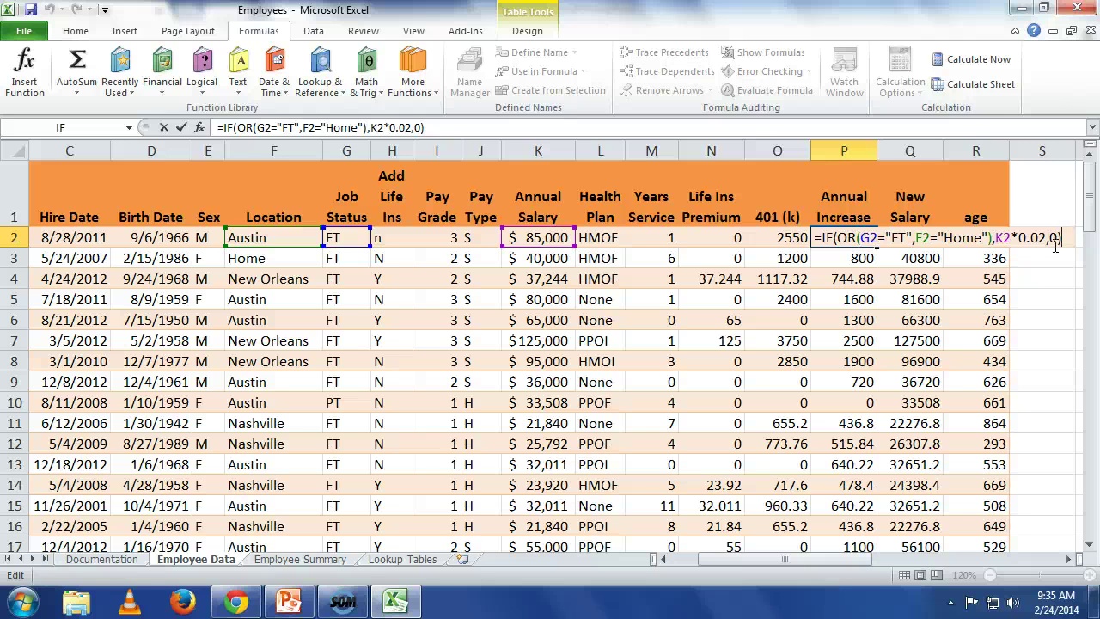
key(Return)
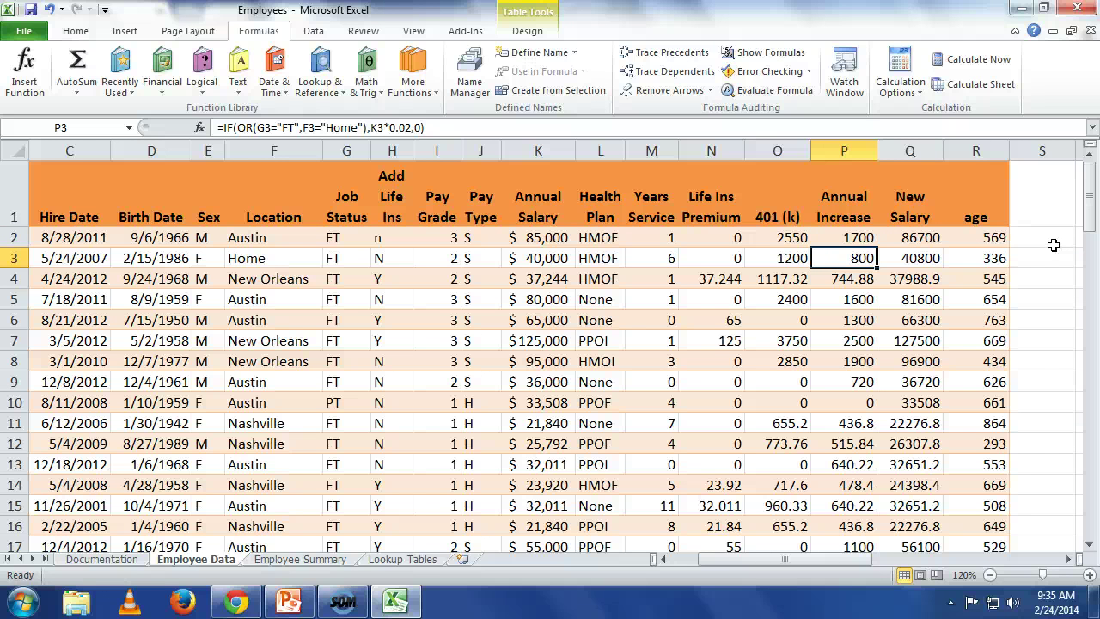
click(290, 603)
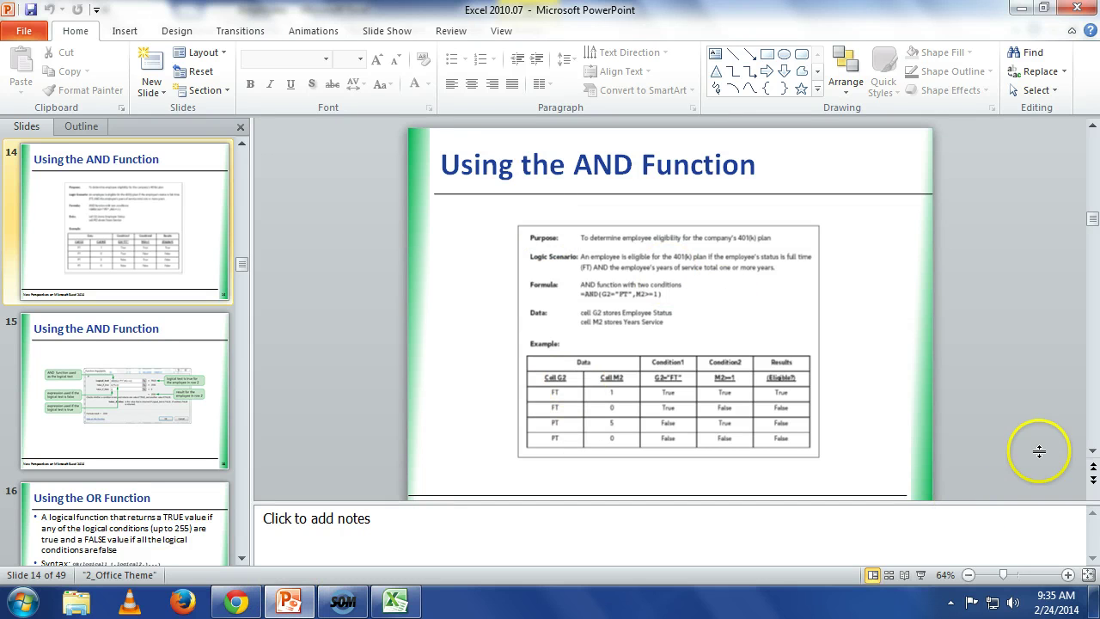
Step: Page back to the AND slide 12, then forward through slides 13–15
click(1093, 127)
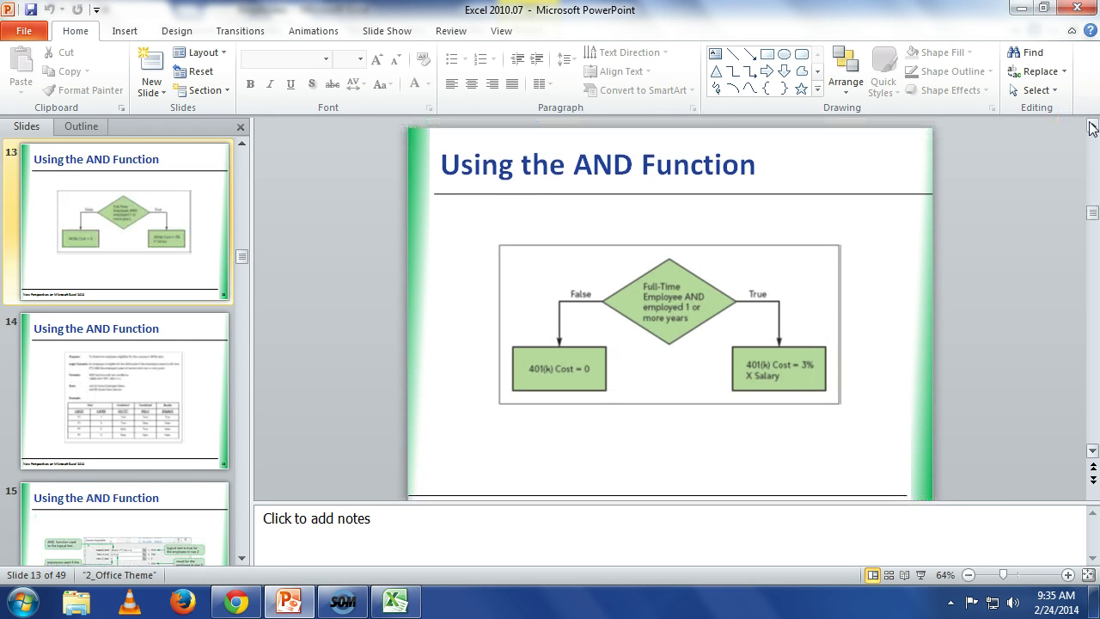
click(1092, 126)
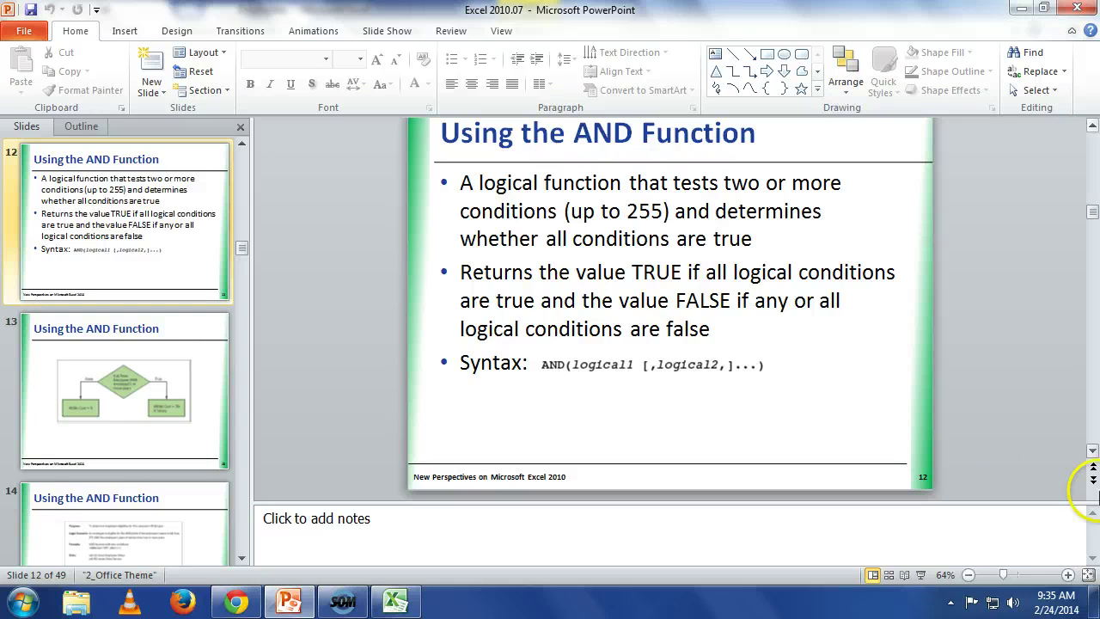
click(1091, 425)
click(1091, 425)
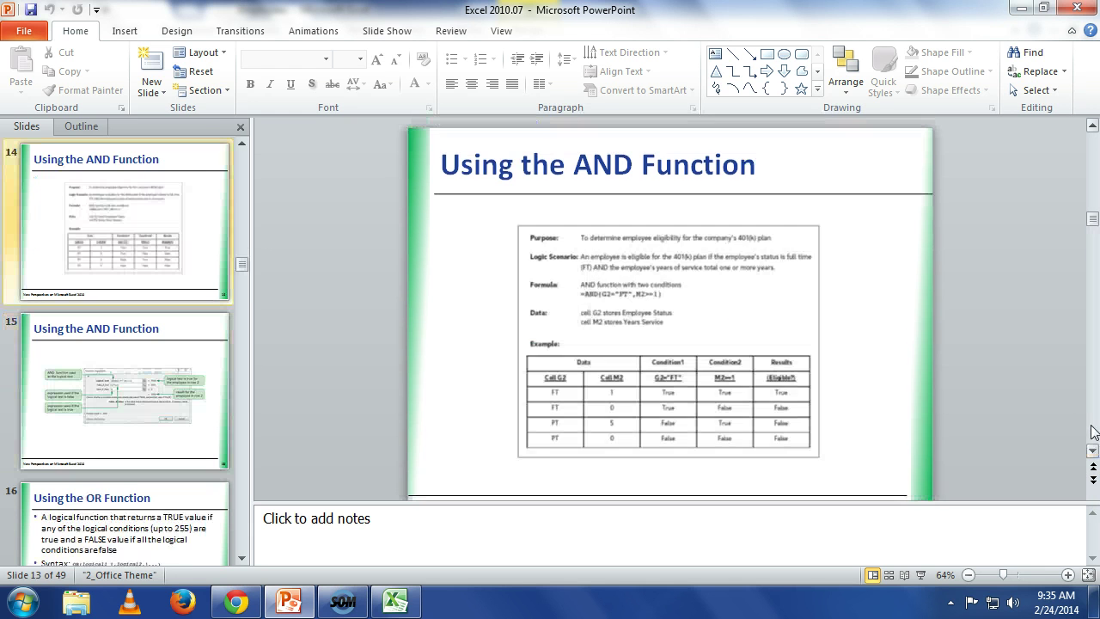
click(1093, 428)
Step: Page past the OR function and structured-reference slides to slide 20, Visual Overview
click(1093, 427)
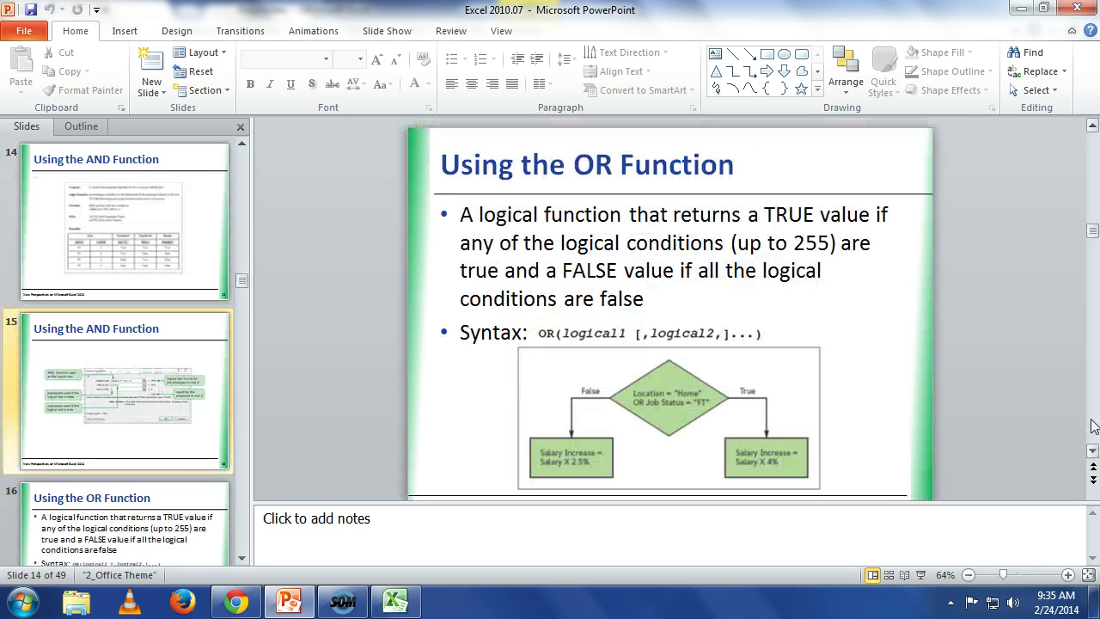
click(1093, 427)
click(1094, 427)
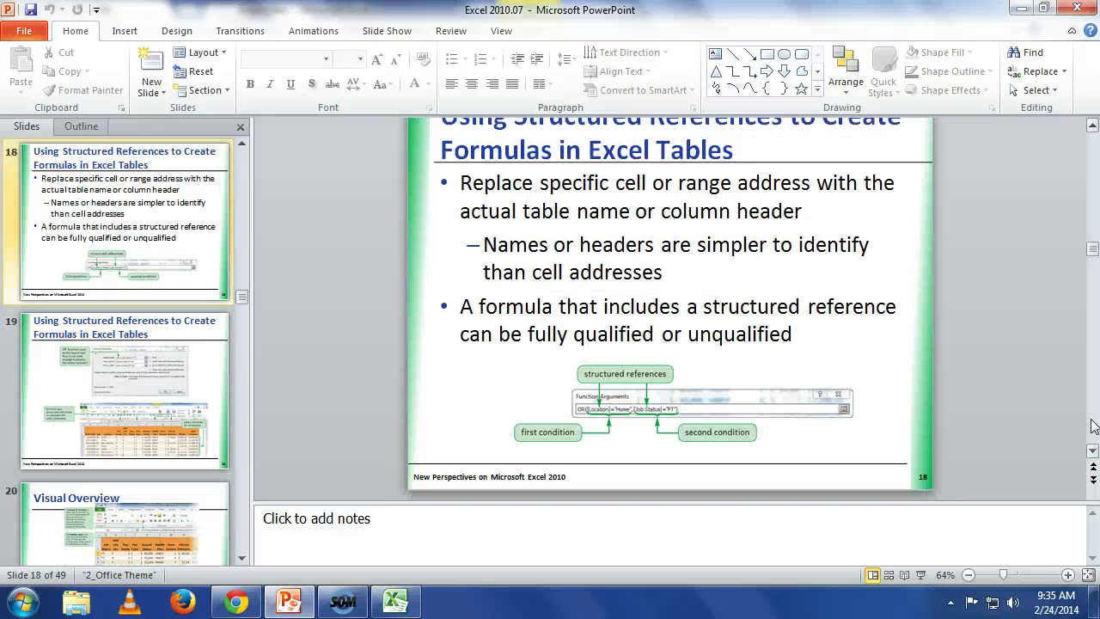
click(1093, 427)
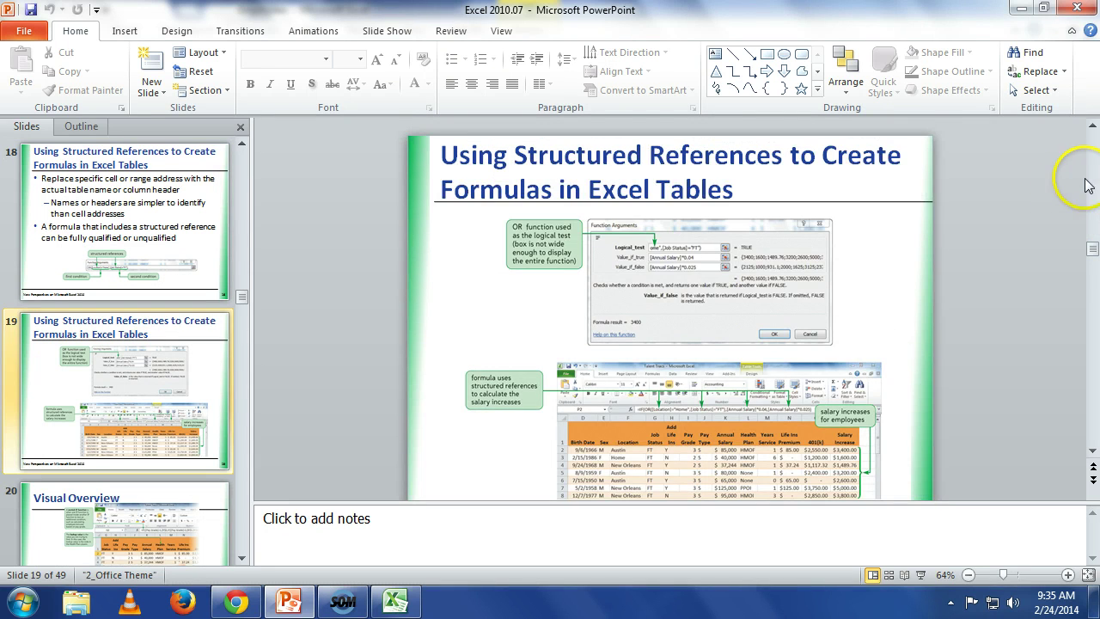
scroll(1092, 185, up, 3)
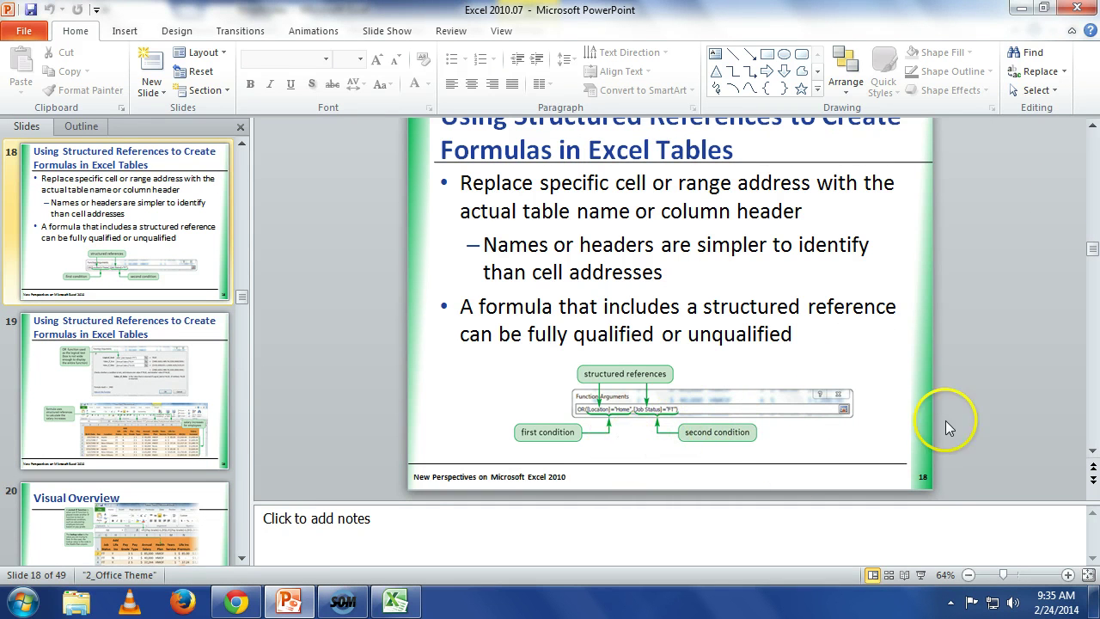
click(1096, 419)
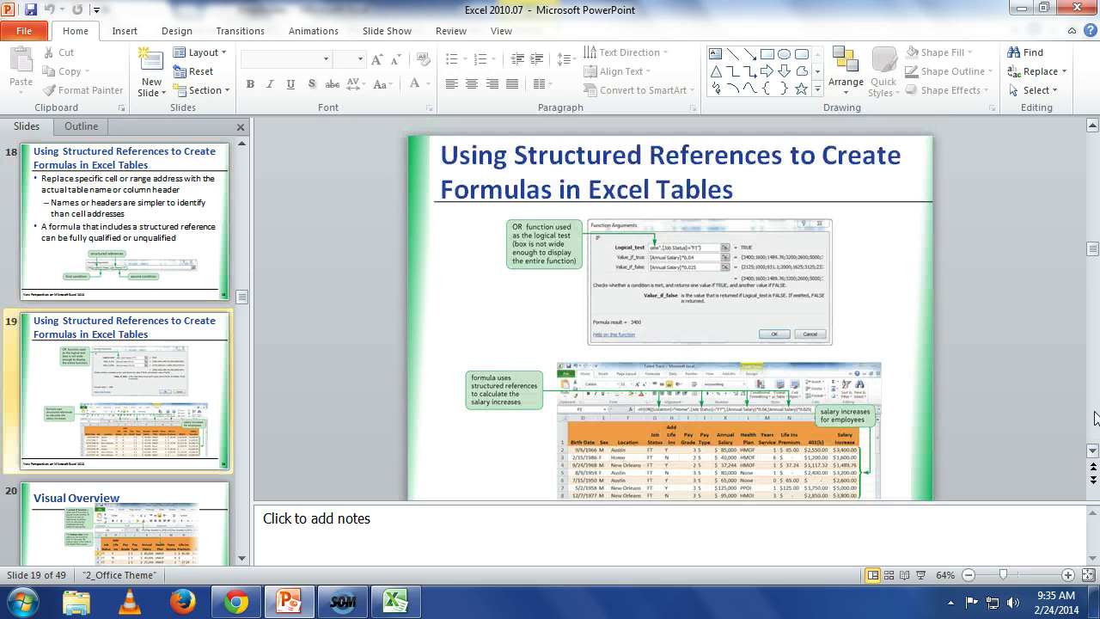
scroll(1096, 418, down, 4)
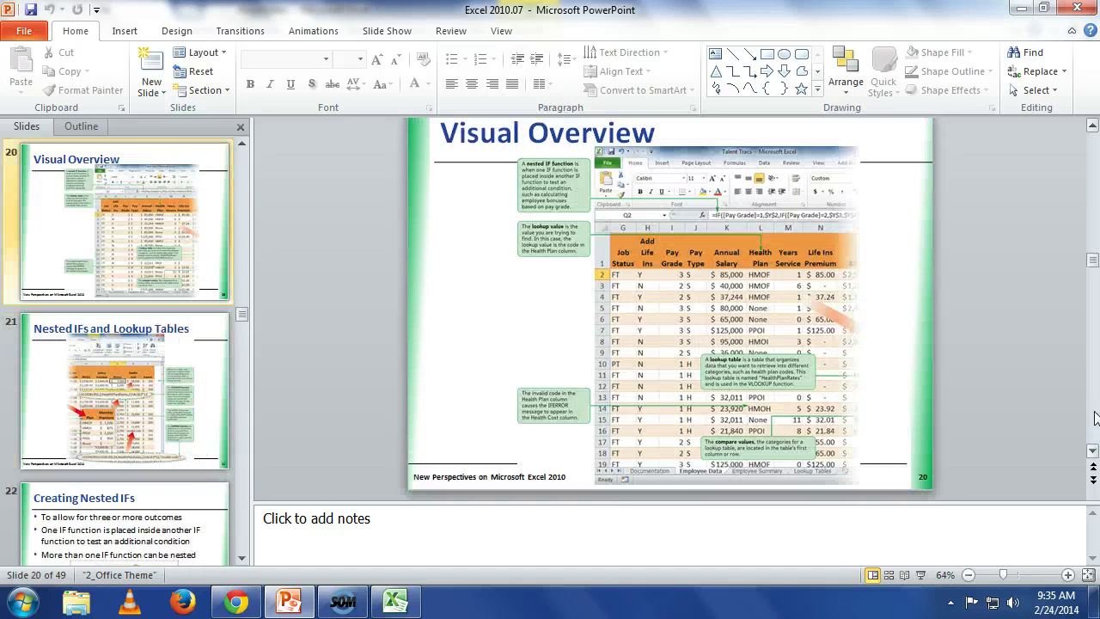
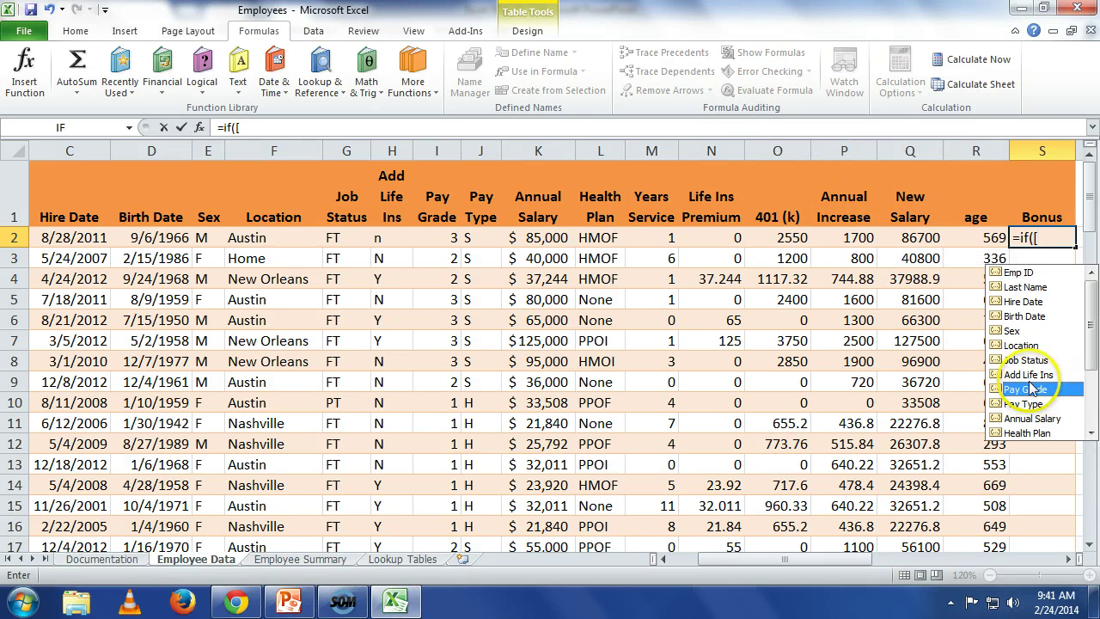
Step: Extend the Bonus formula in S2 to =if([Pay Grade]=1,2500,if( to begin the nested IF
double_click(1029, 390)
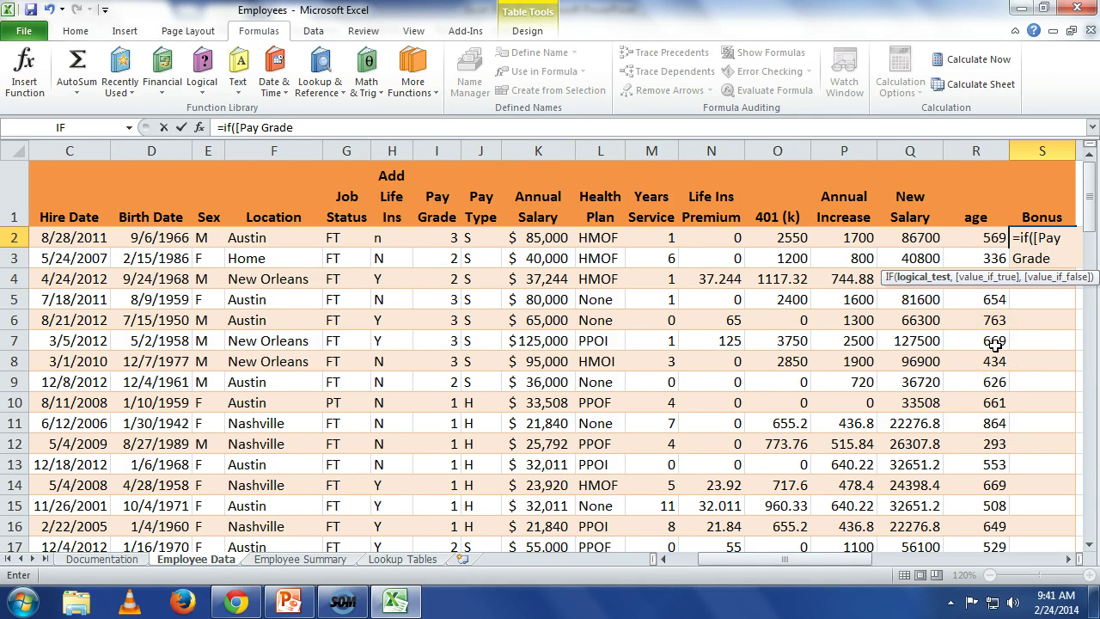
text(])
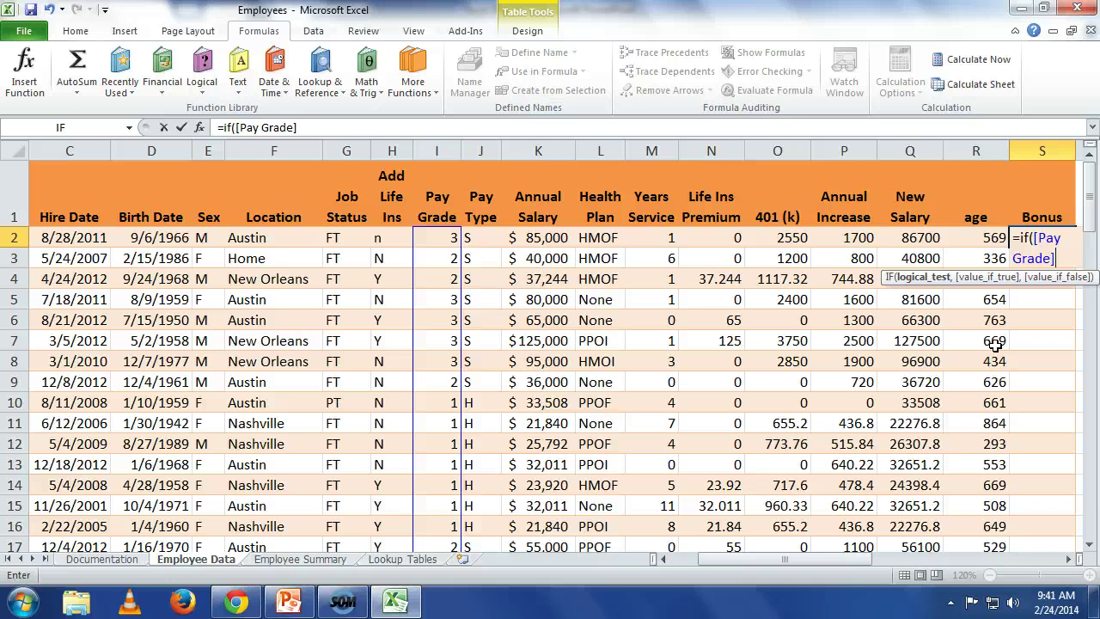
text(=1,)
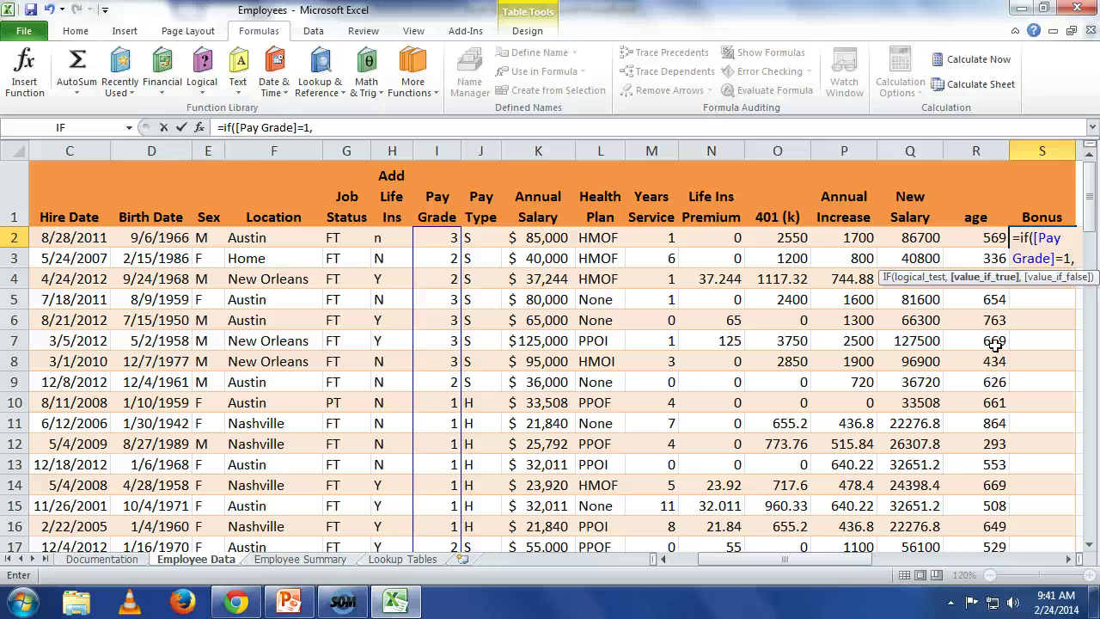
text(25000)
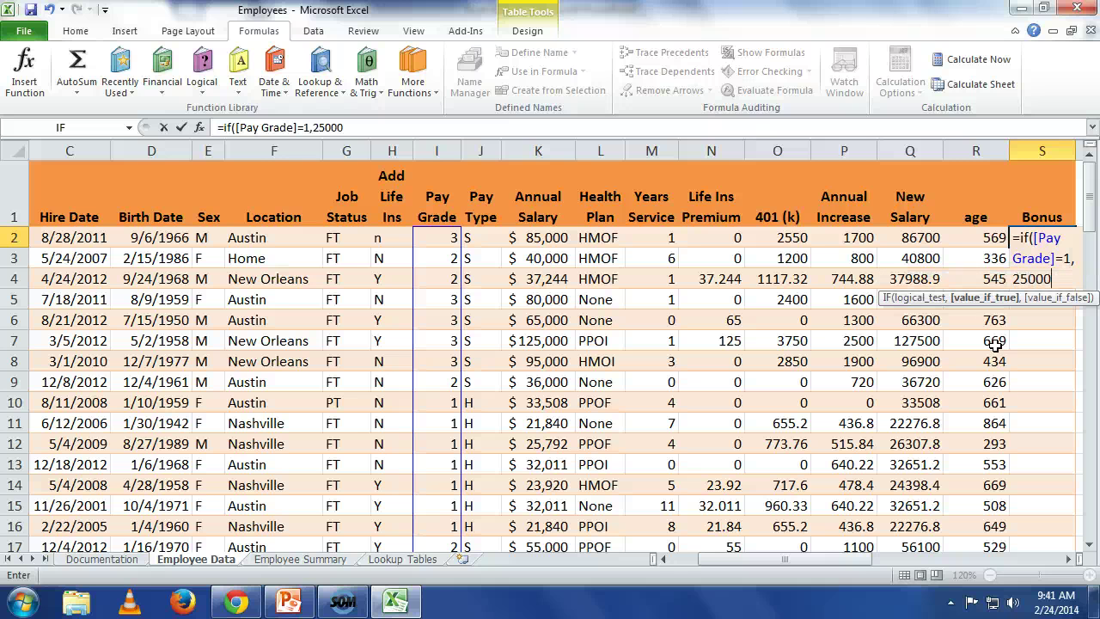
key(BackSpace)
click(1067, 559)
click(1066, 559)
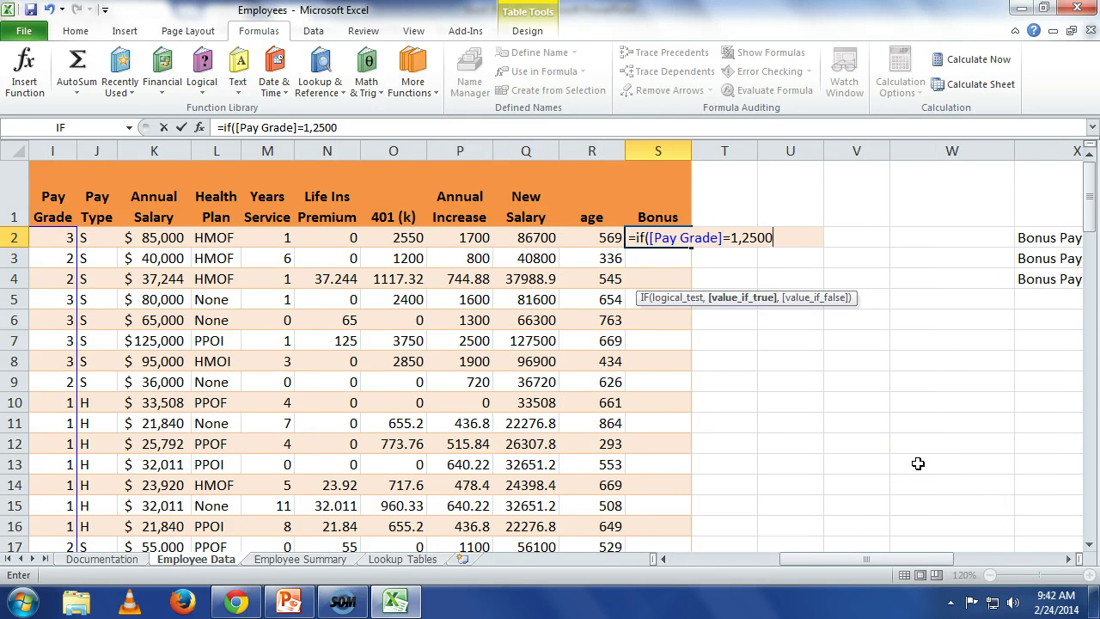
text(,)
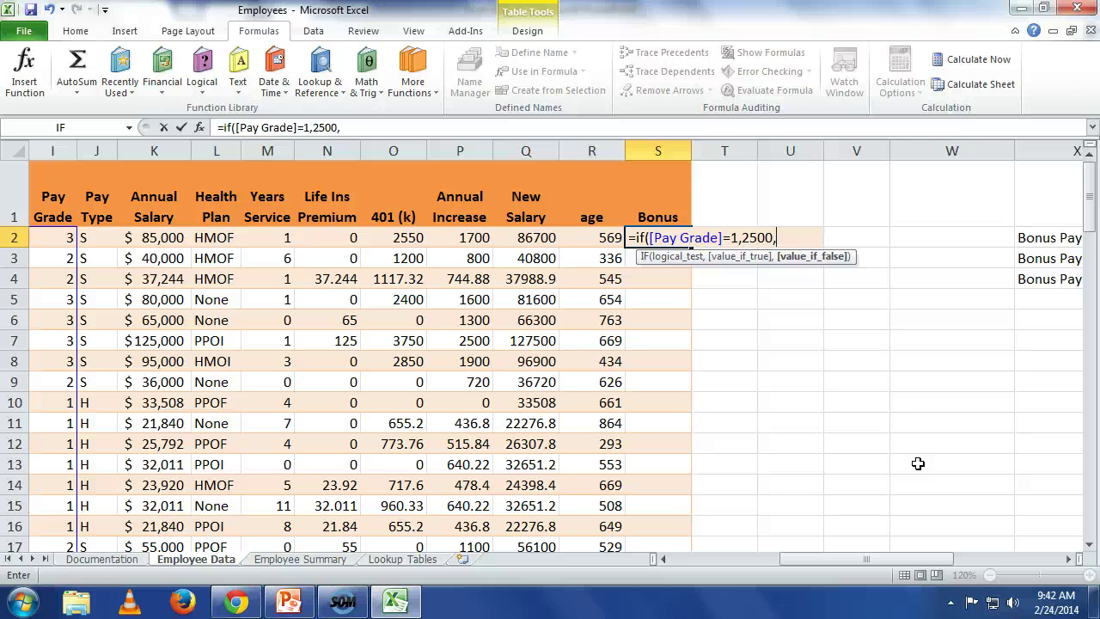
text(if()
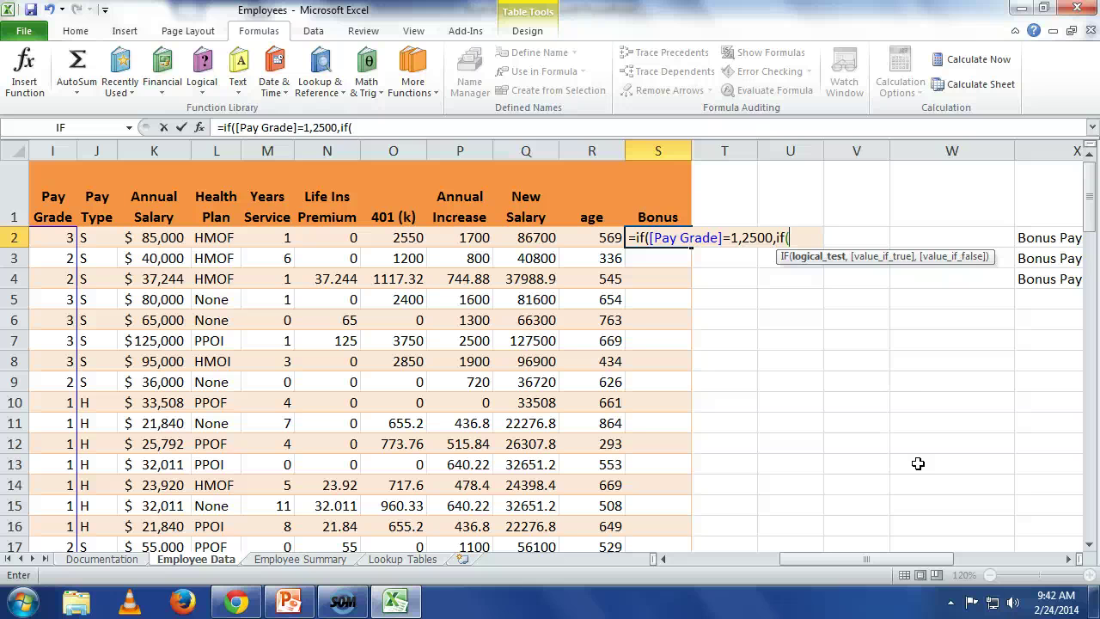
Step: Finish the nested IF with [Pay Grade]=2,5000,7500)) and commit it to the Bonus column
text([)
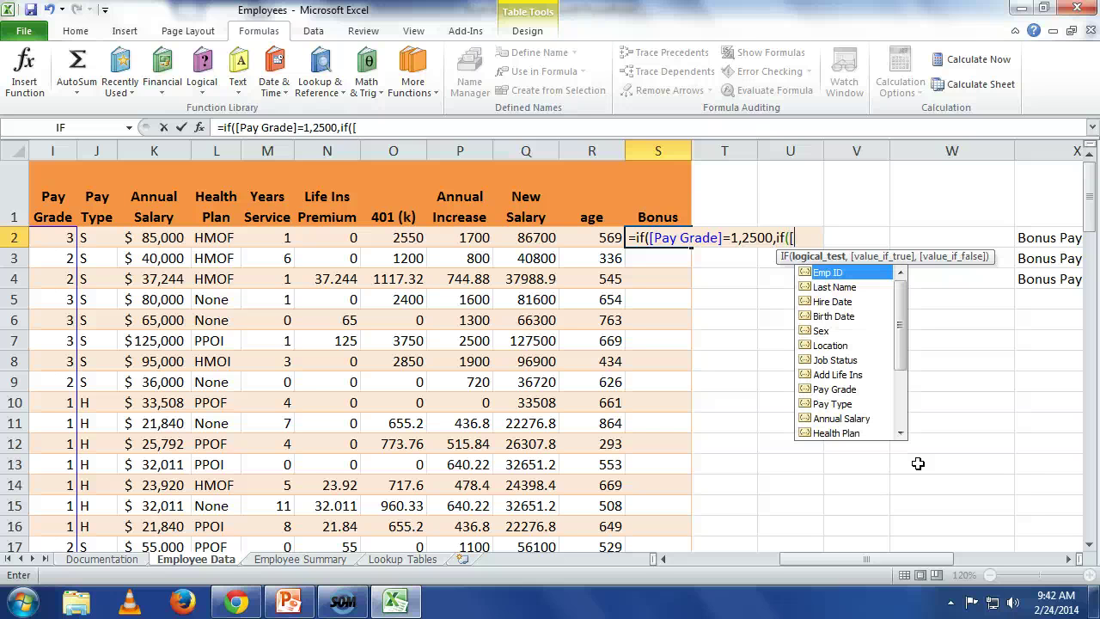
text(pa)
key(Tab)
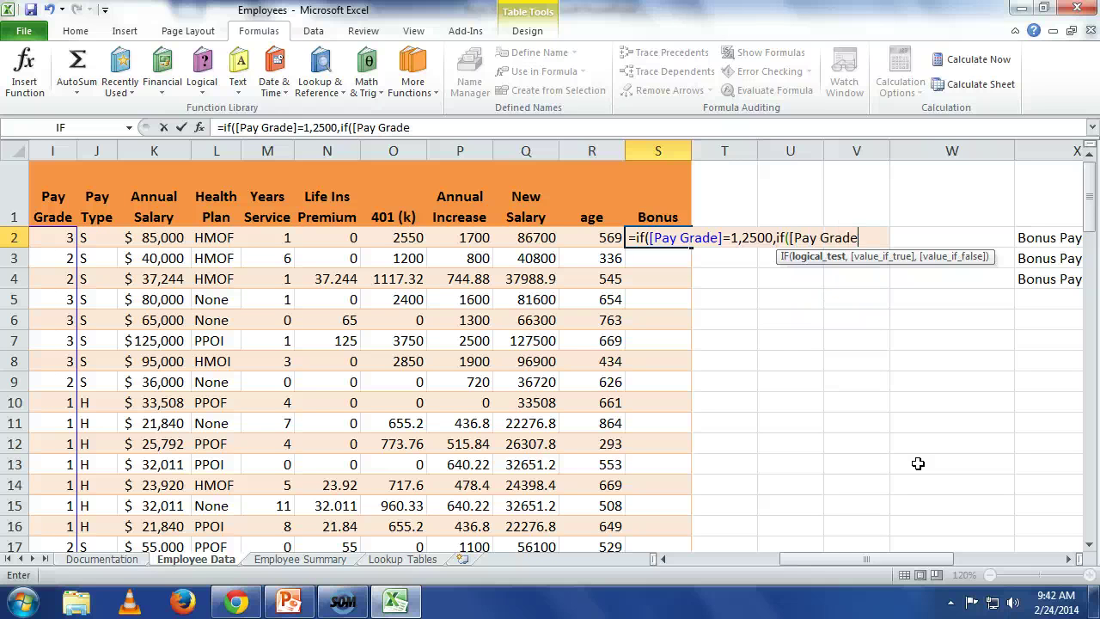
text(]=2,)
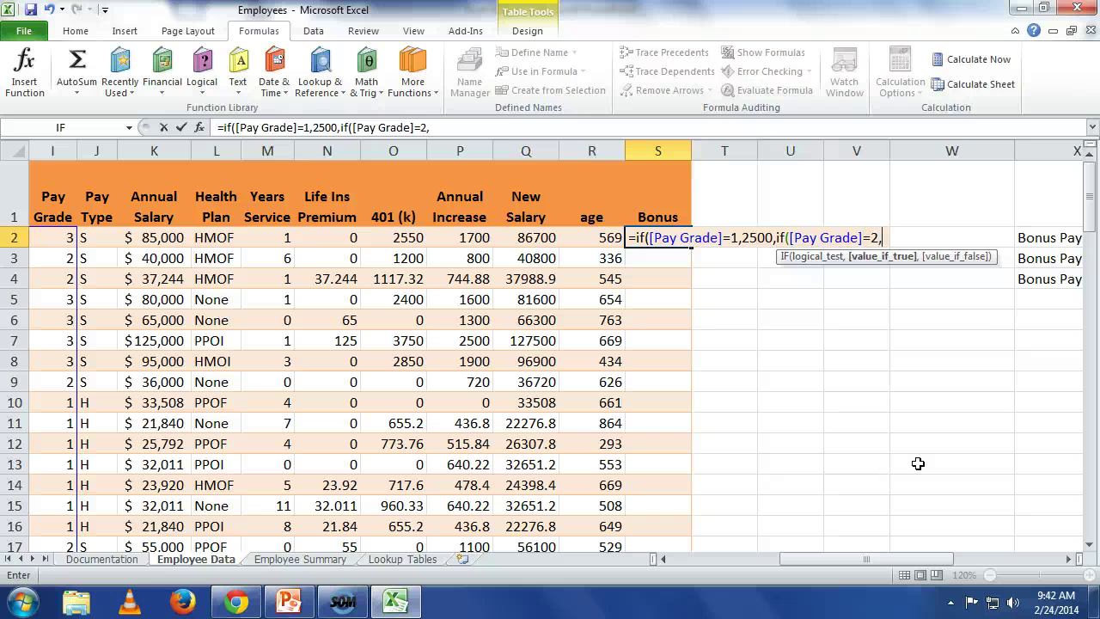
text(5000)
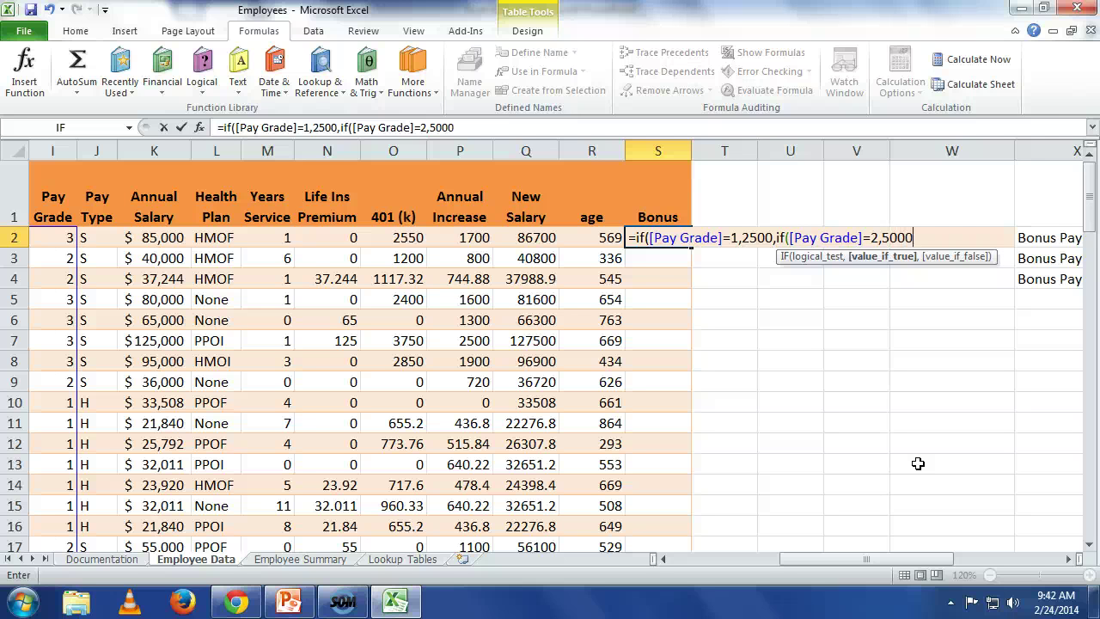
text(,)
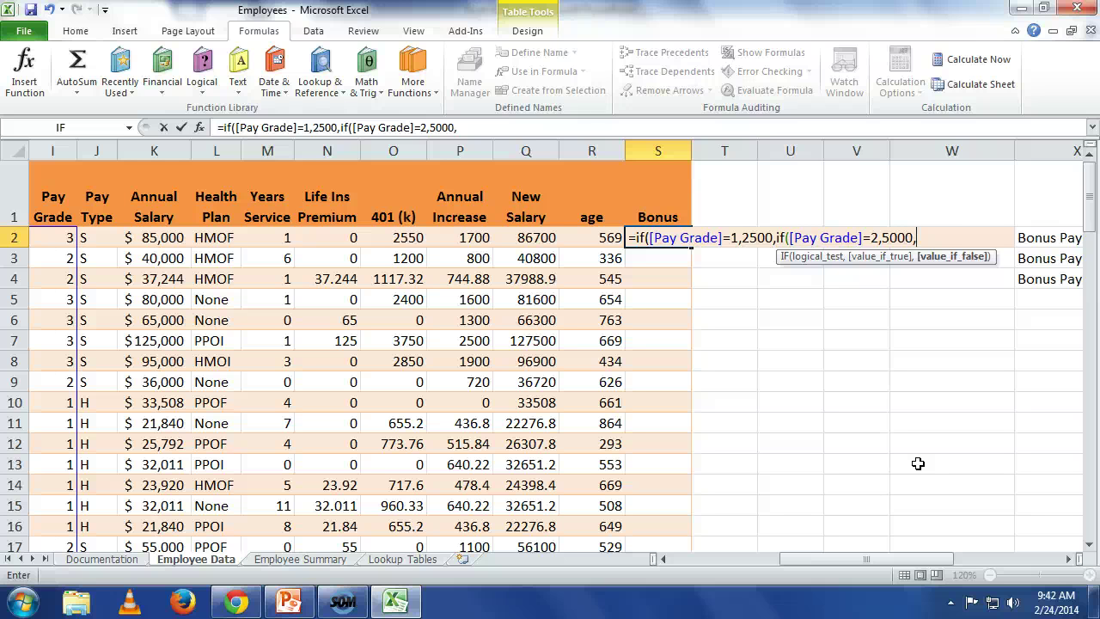
text(7500))
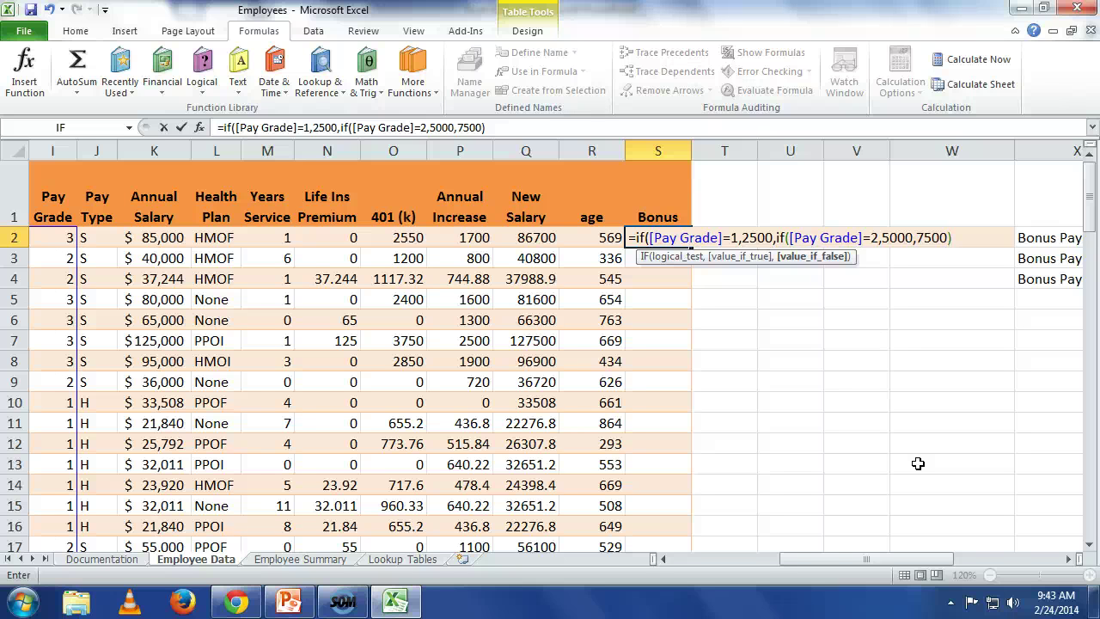
text())
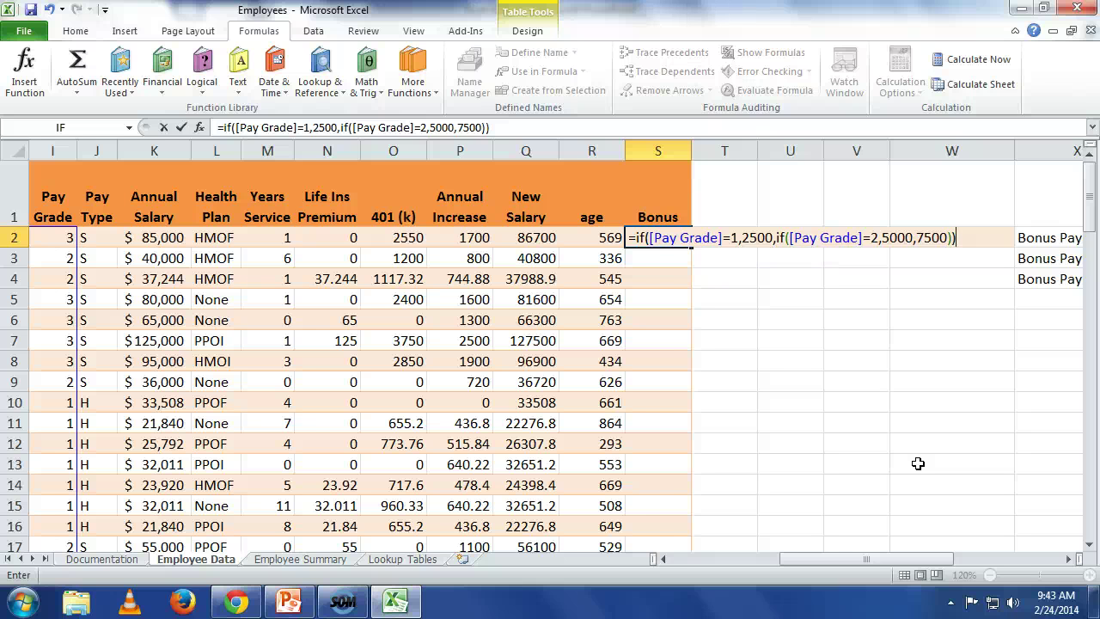
key(Return)
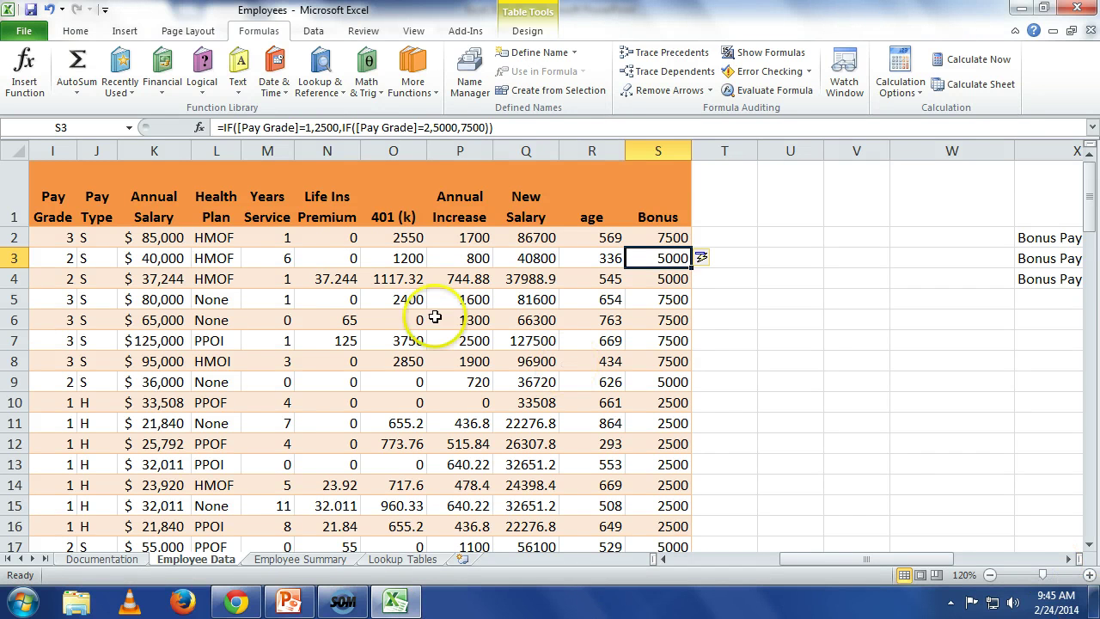
Step: Clear all Annual Increase values from P2 down to P101
click(463, 231)
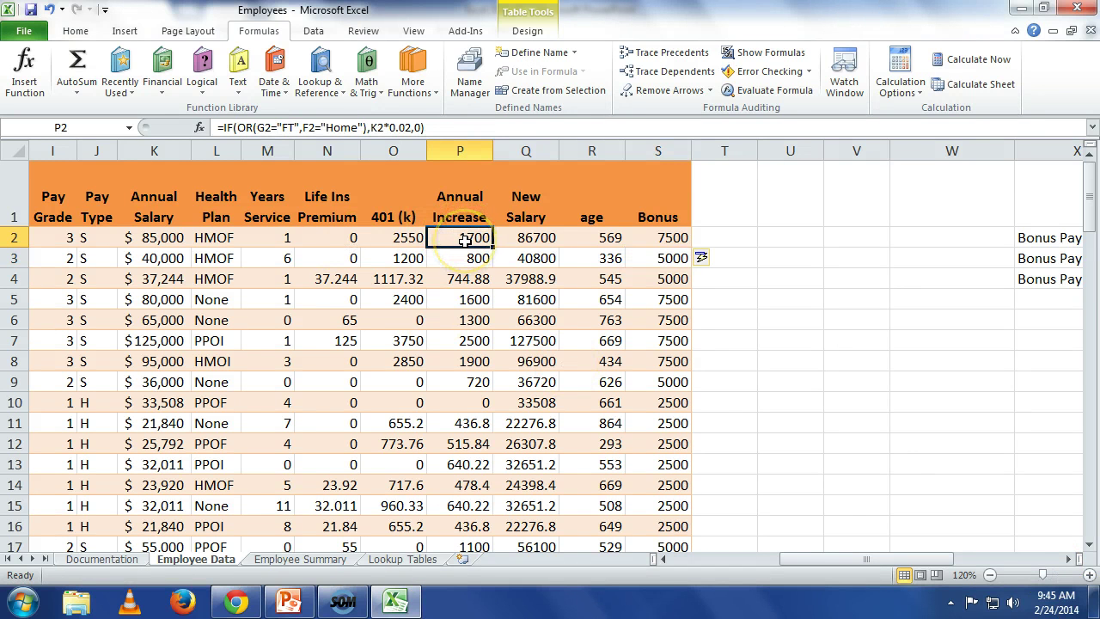
key(Delete)
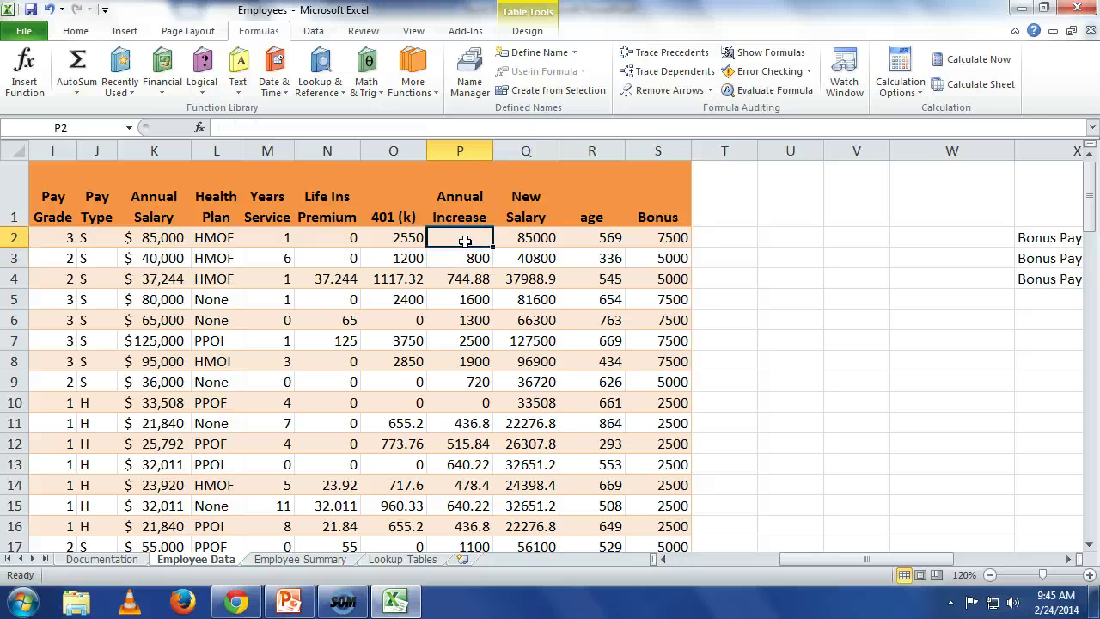
key(ctrl+shift+Down)
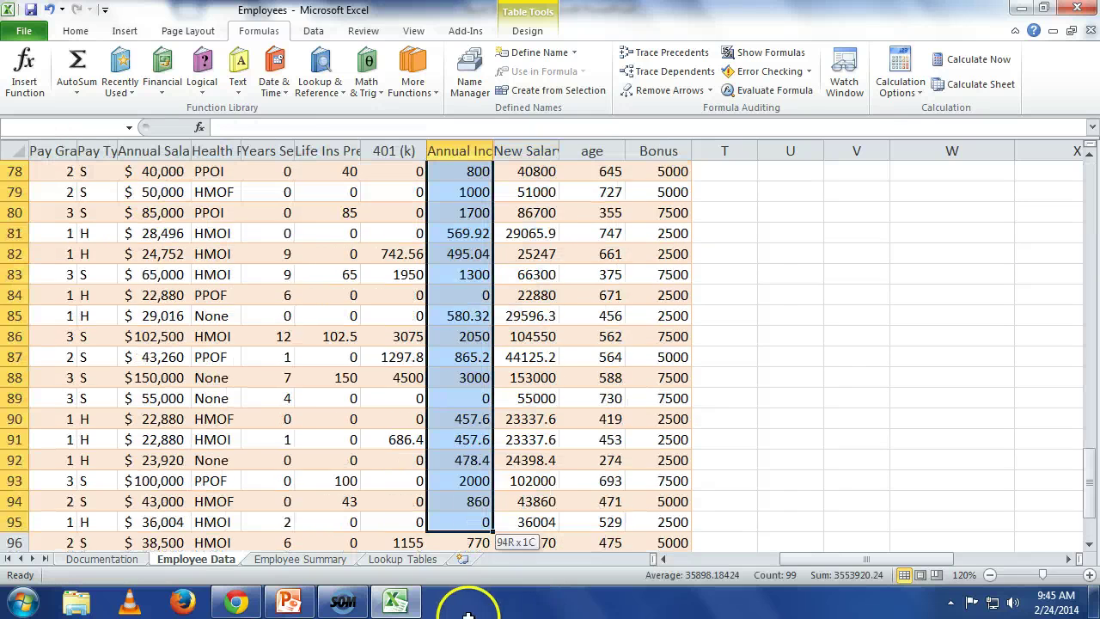
key(shift+Left)
key(shift+Right)
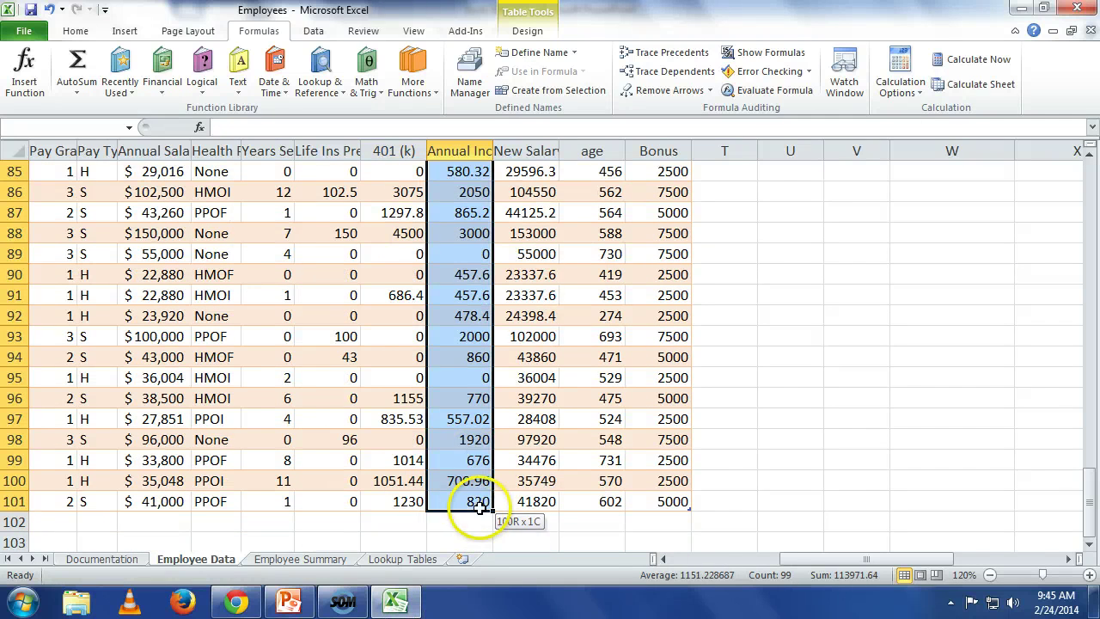
key(Delete)
key(Up)
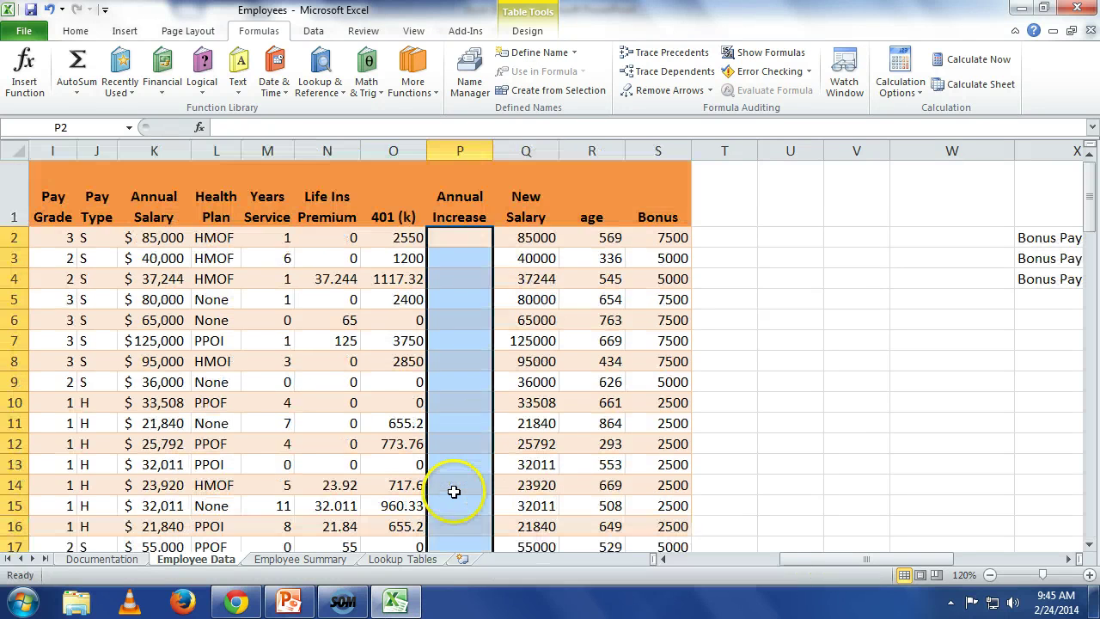
Step: In P2, start the raise formula =if([Annual Salary]>=100000,[Annual Salary]*.01,
key(Down)
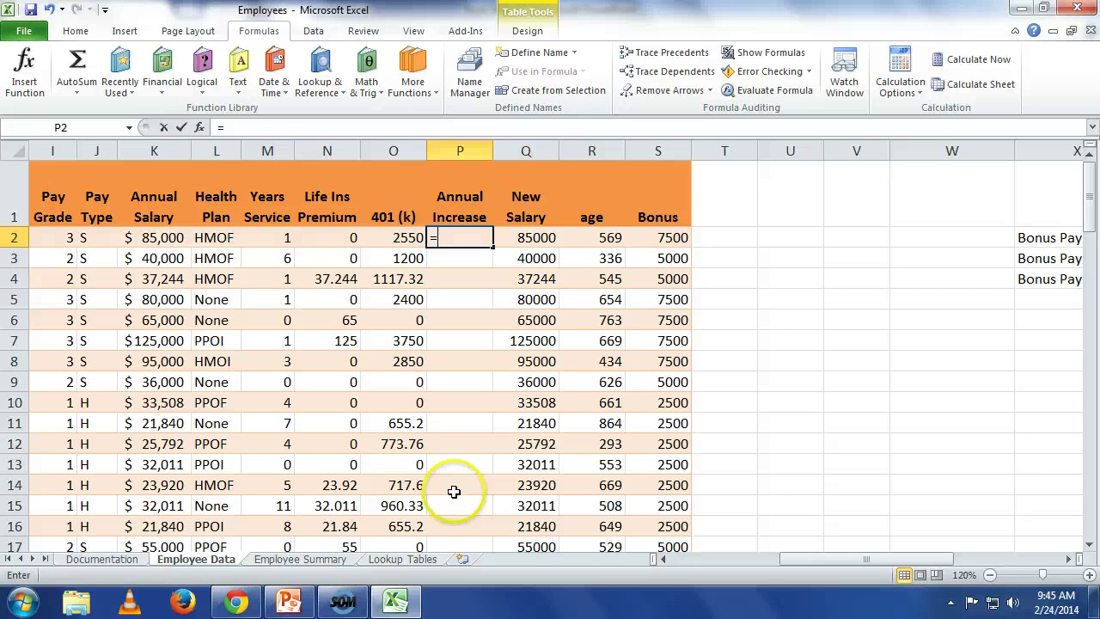
text(=)
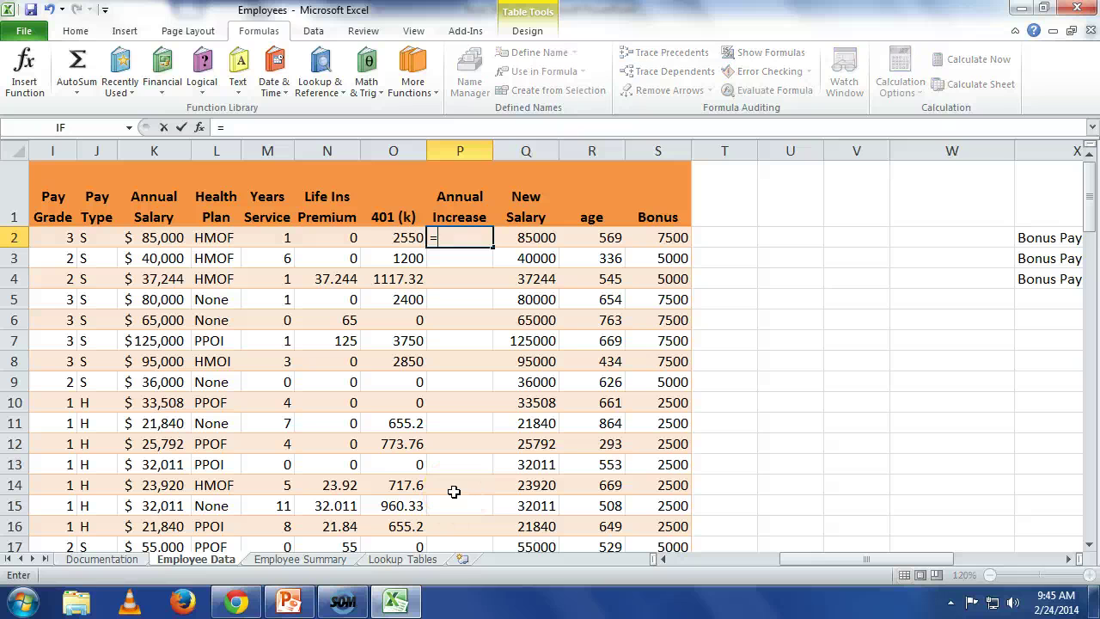
text(if)
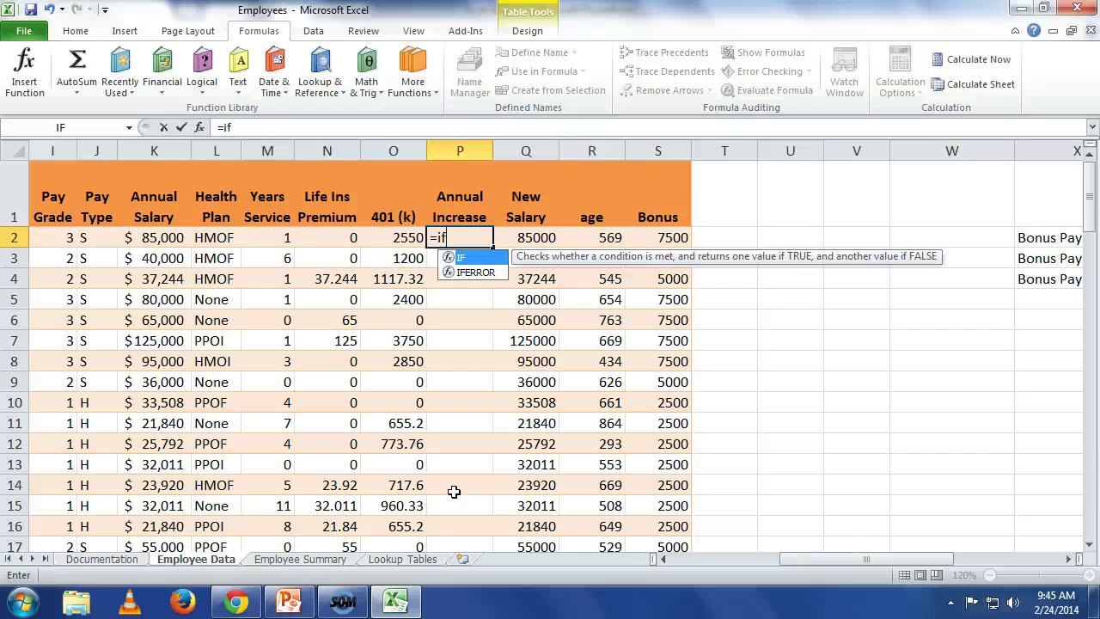
text(()
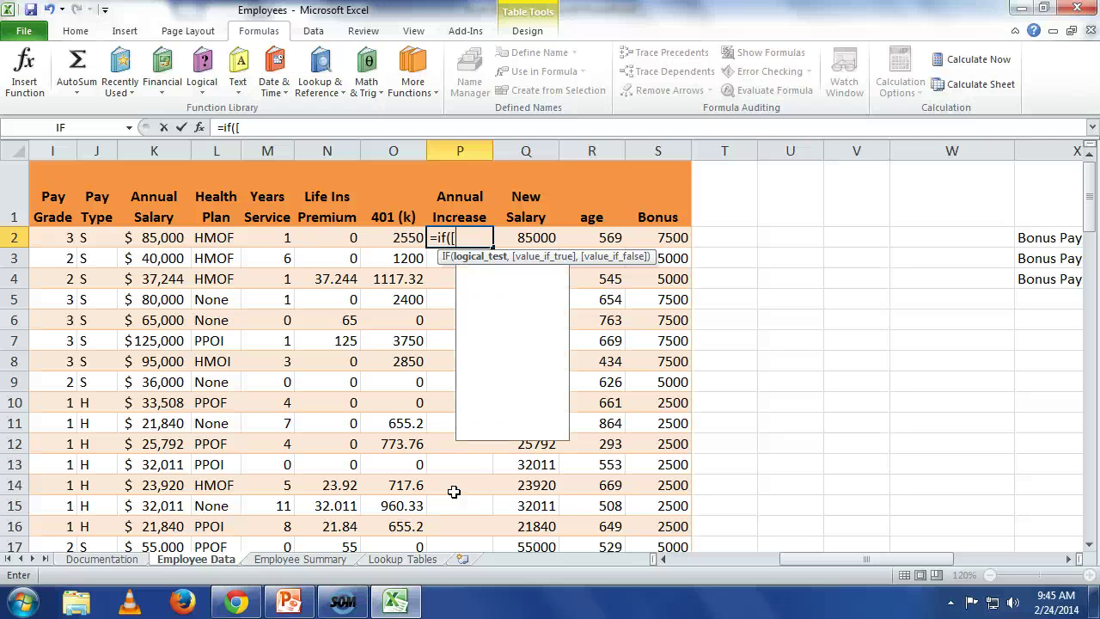
text([A)
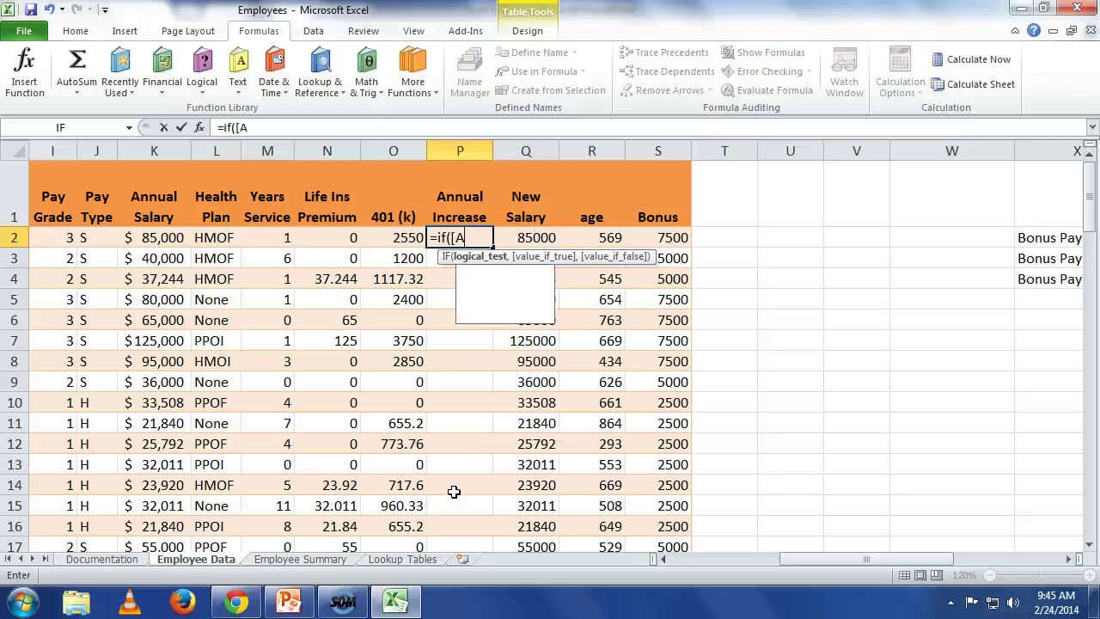
text(nn)
key(Tab)
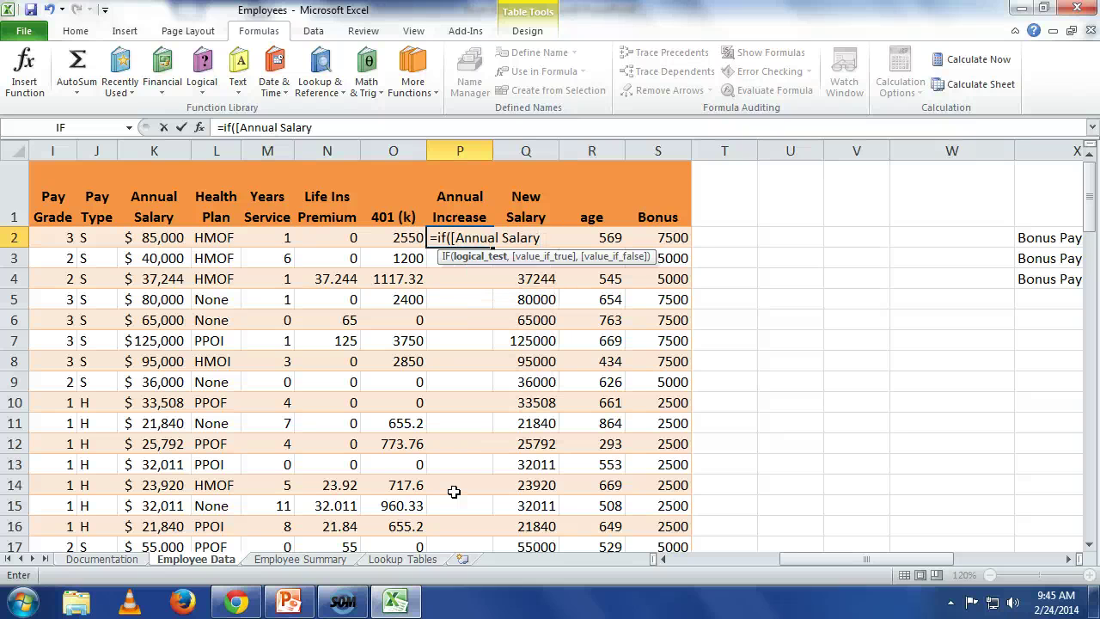
text(])
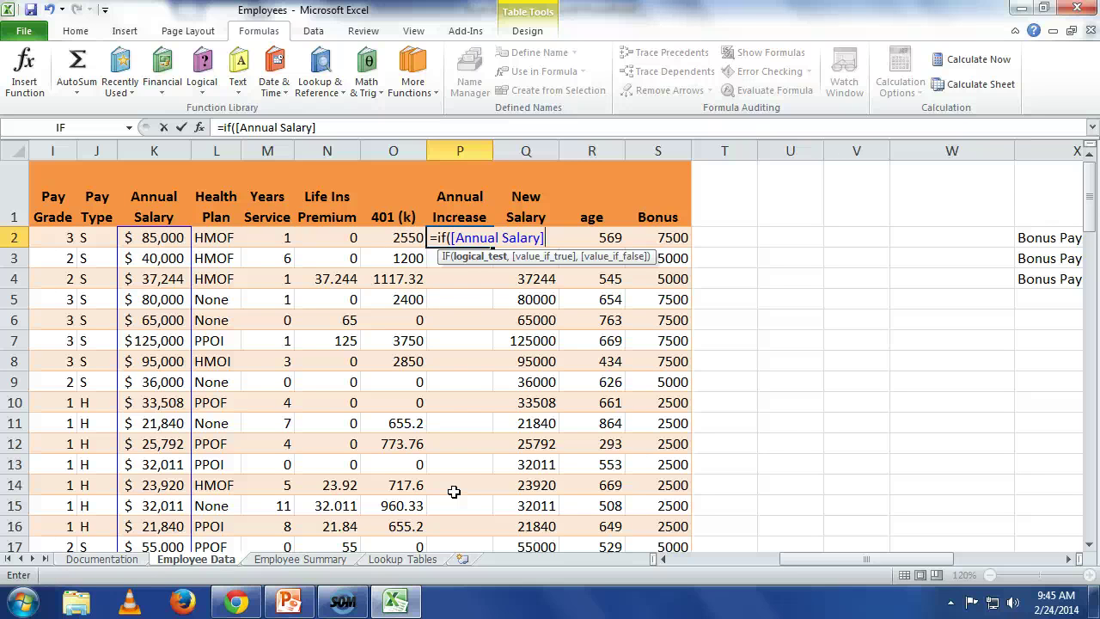
text(>=100000)
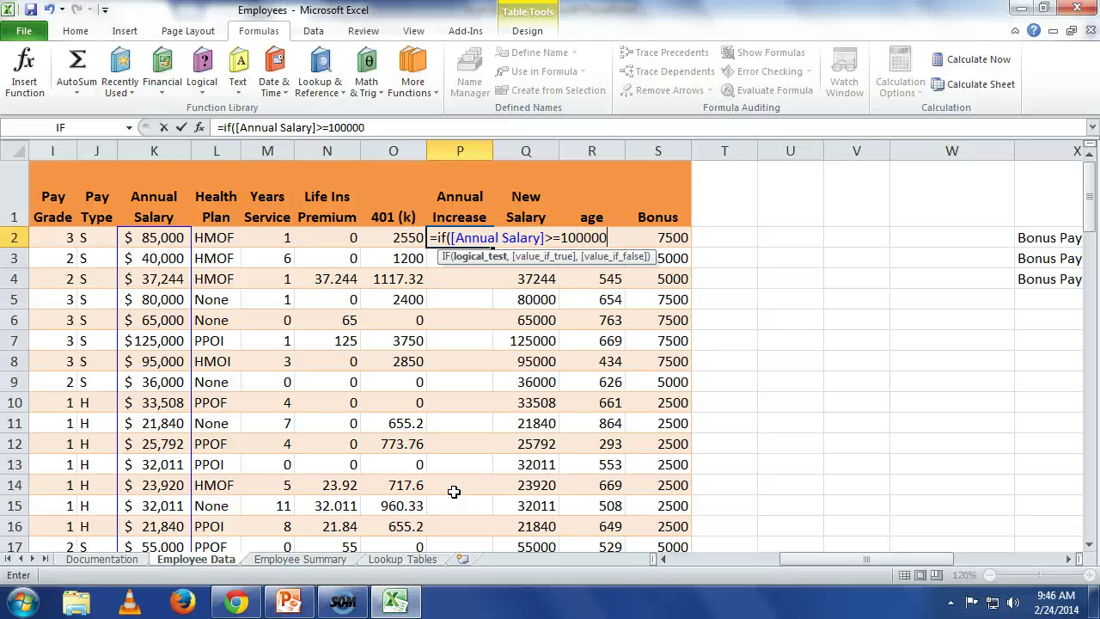
text(,)
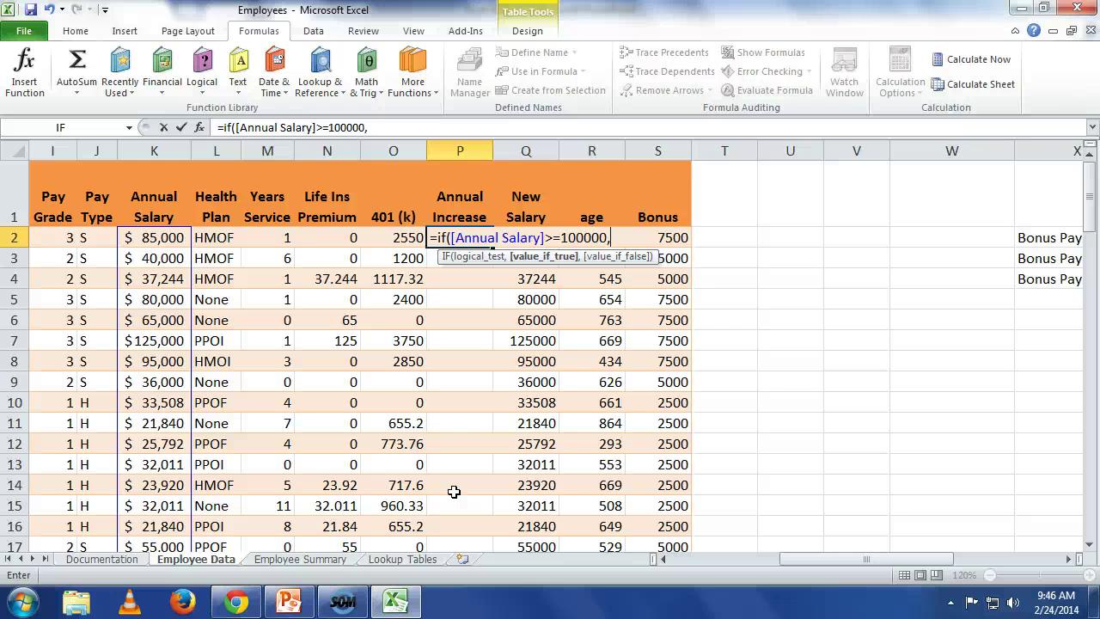
text([ann)
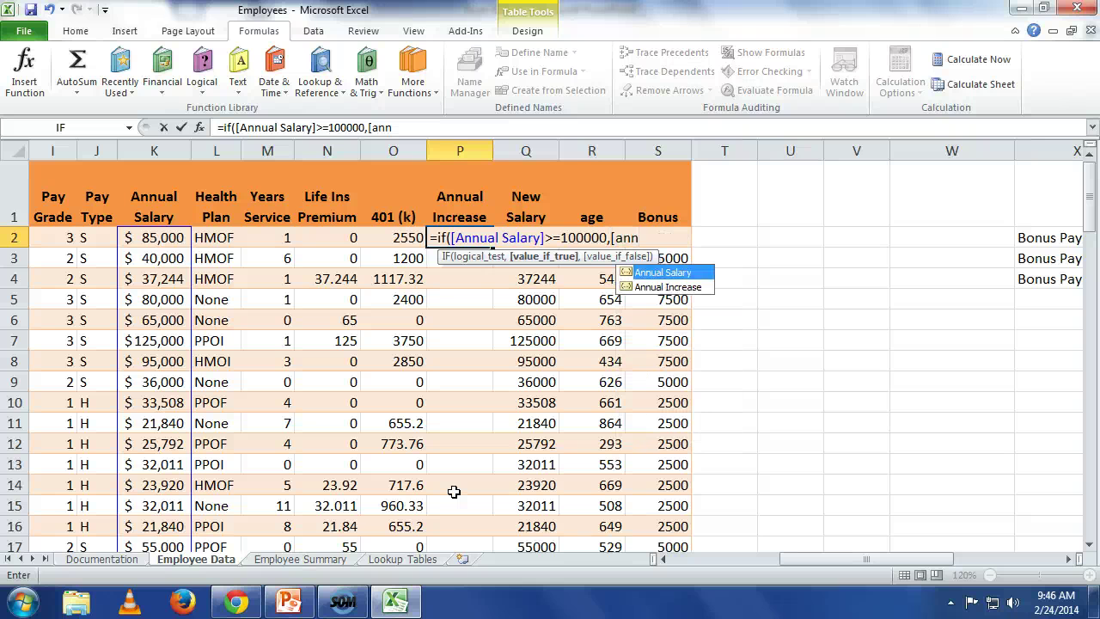
key(Tab)
text(]*)
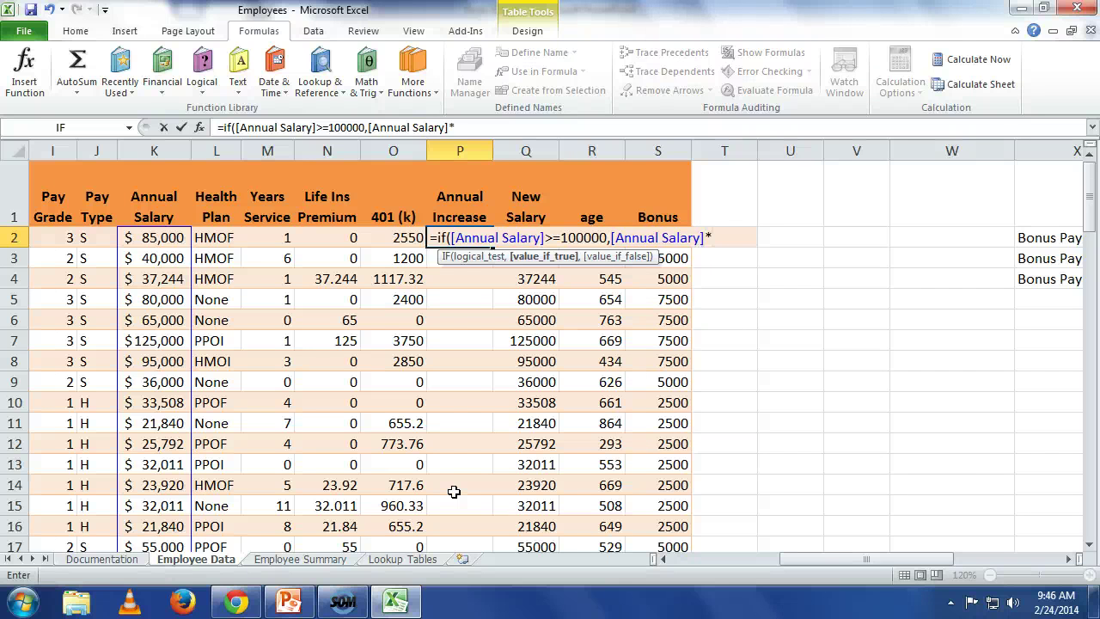
text(.01,)
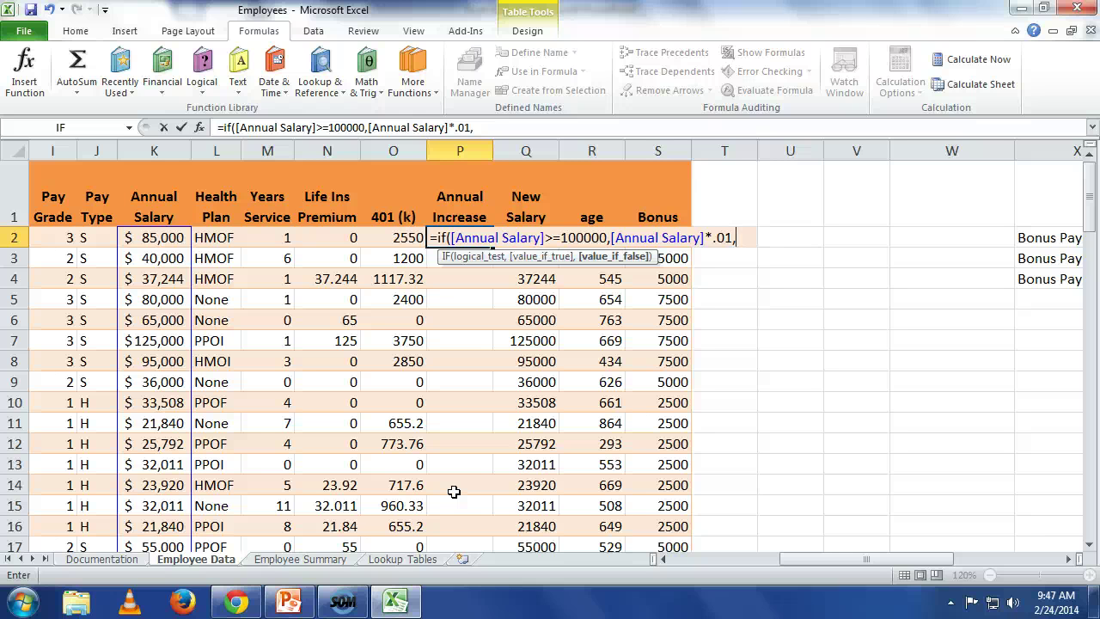
text([)
key(BackSpace)
Step: Add a nested IF testing [Annual Salary]>=75000 with an [Annual Salary]*.02 result
text(if([)
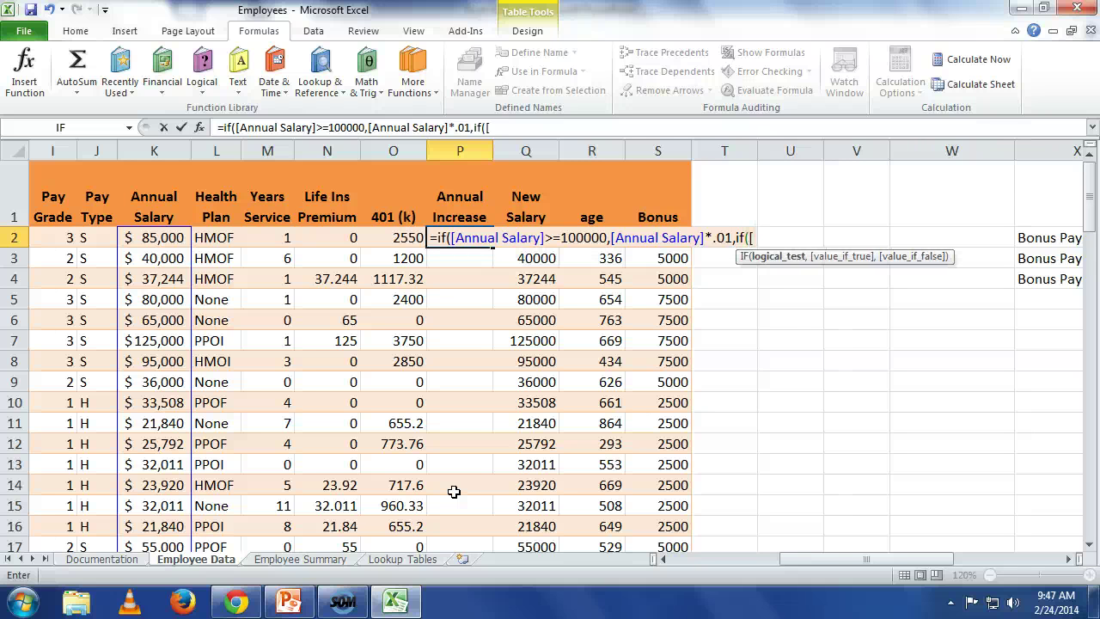
text(ann)
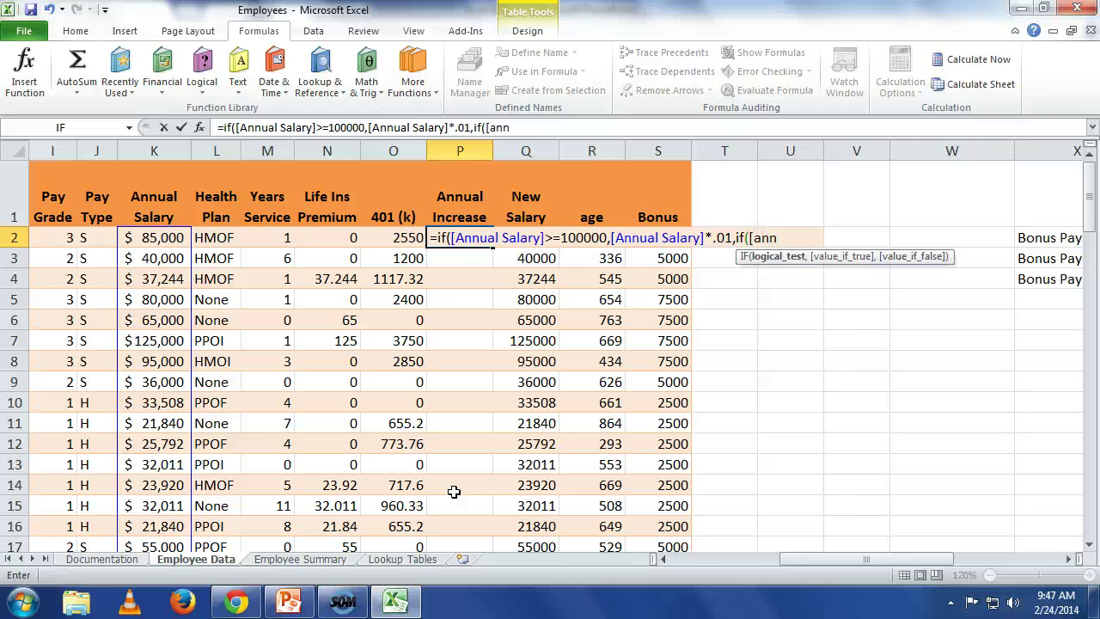
text(ua)
key(BackSpace)
key(BackSpace)
key(BackSpace)
key(BackSpace)
key(BackSpace)
key(BackSpace)
text([annual)
text(sa)
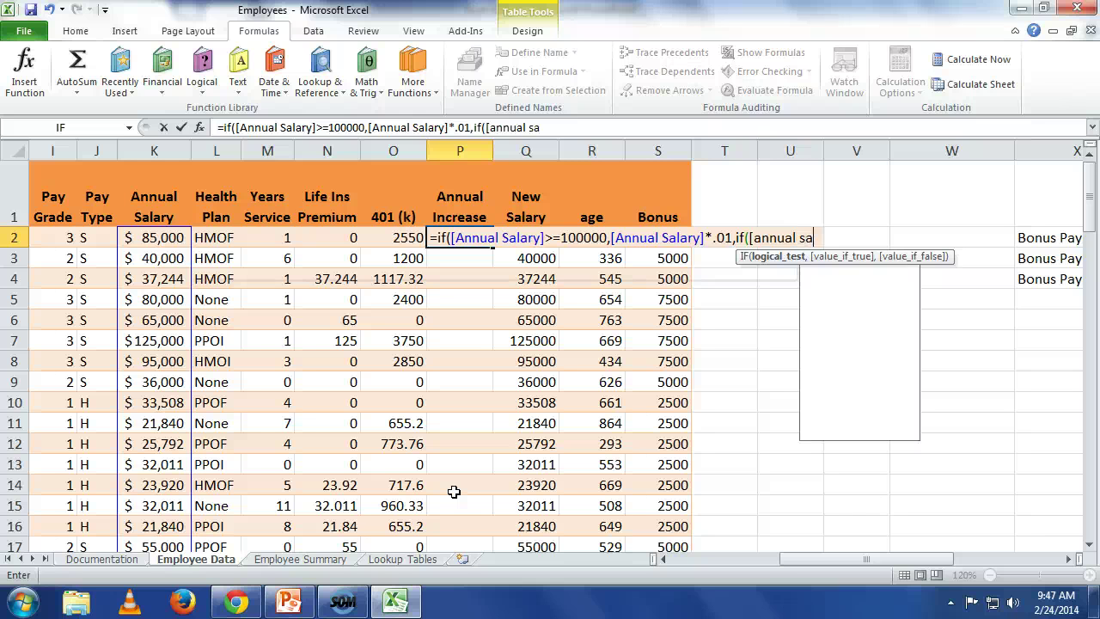
text(l)
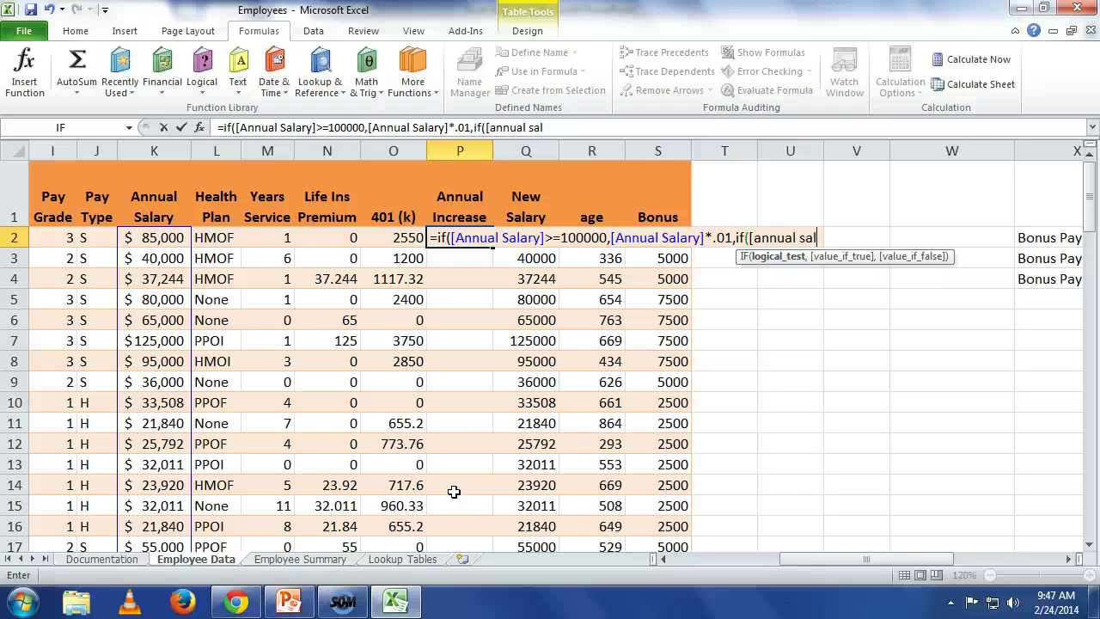
text(ary)
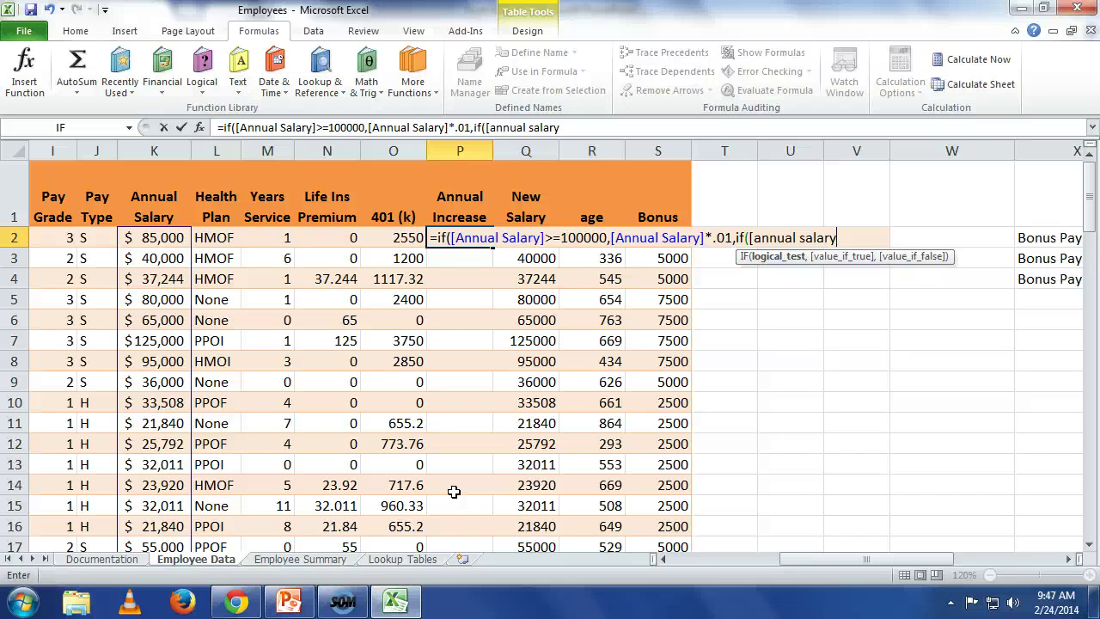
text(])
text(>=75000)
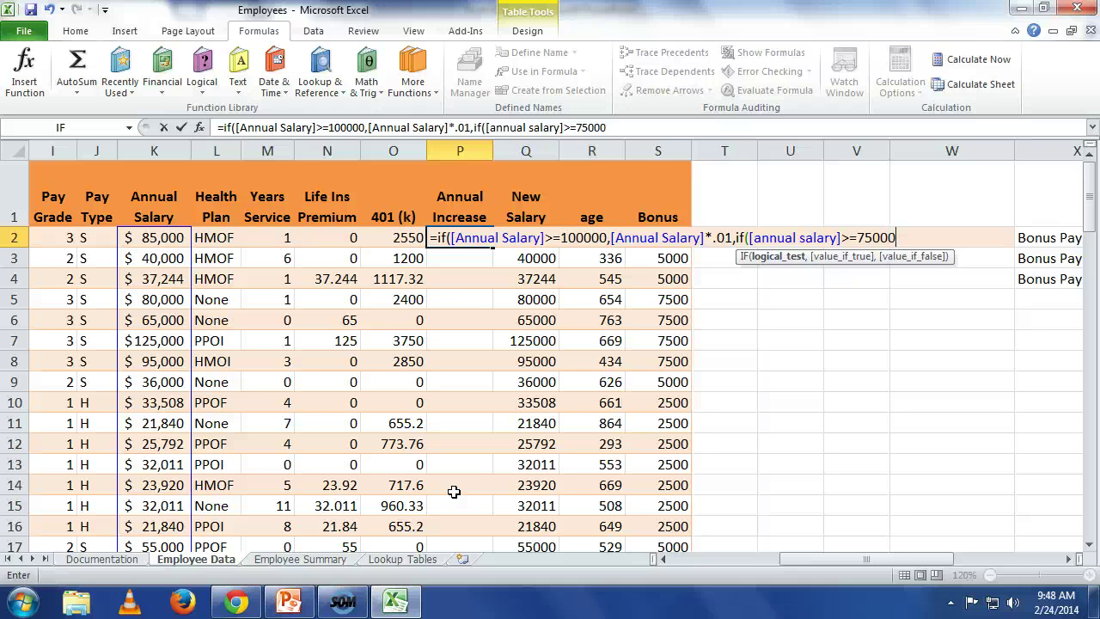
text(,{)
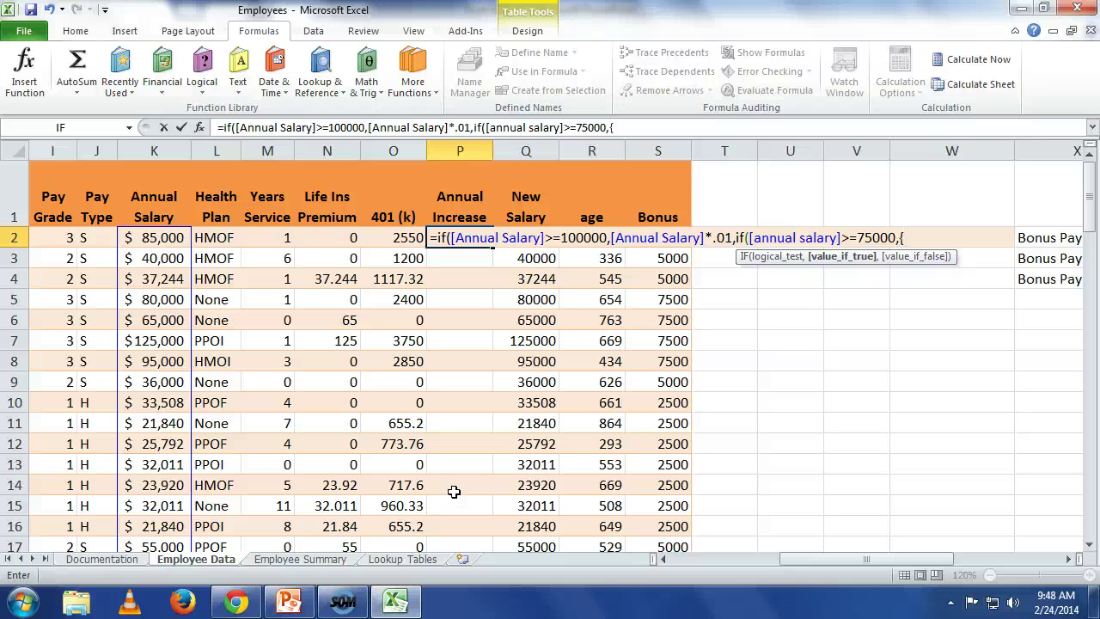
key(BackSpace)
text(p)
key(BackSpace)
text([)
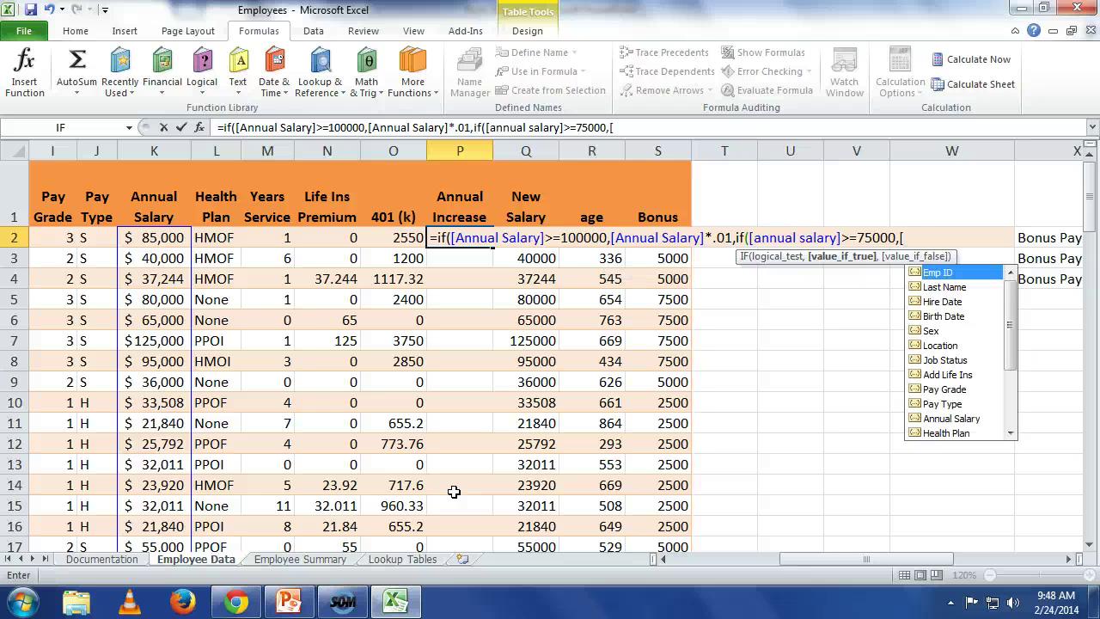
text(ann)
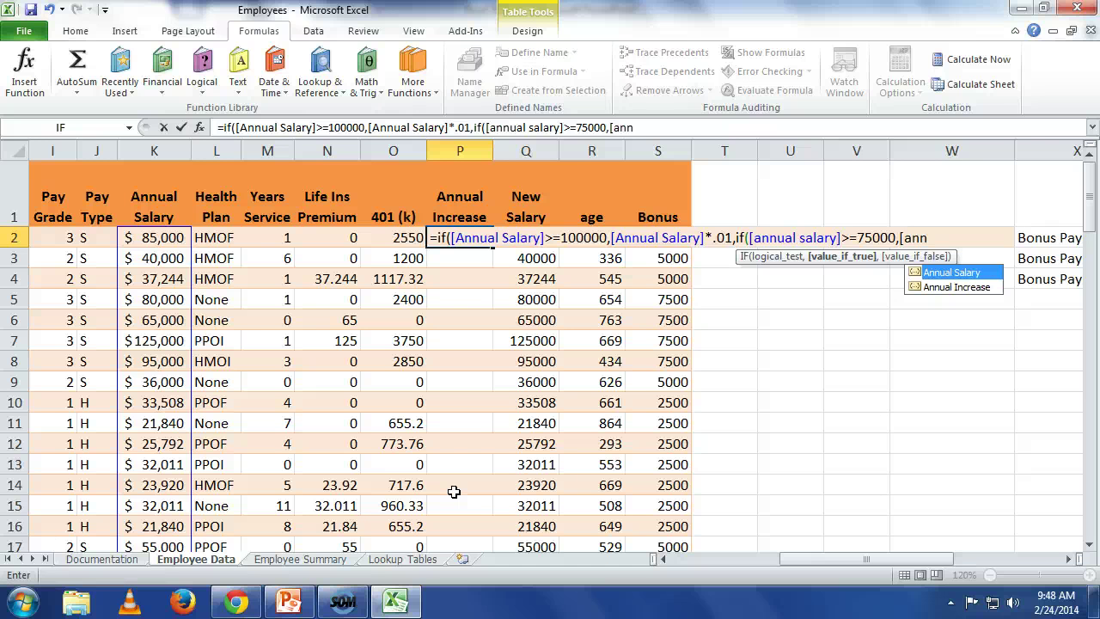
key(Tab)
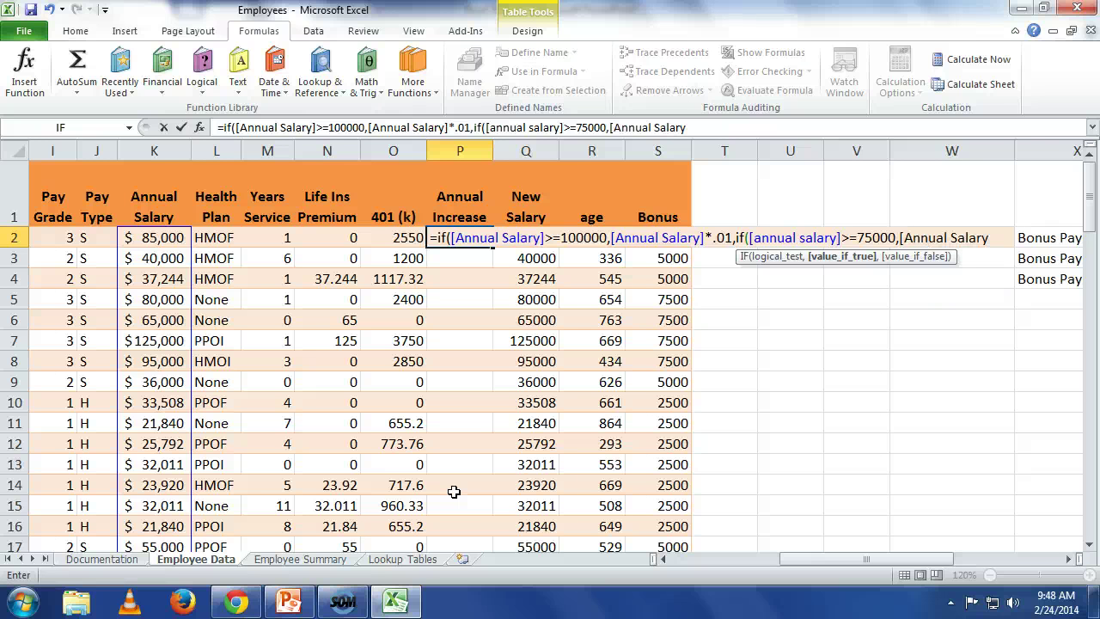
text(*.02)
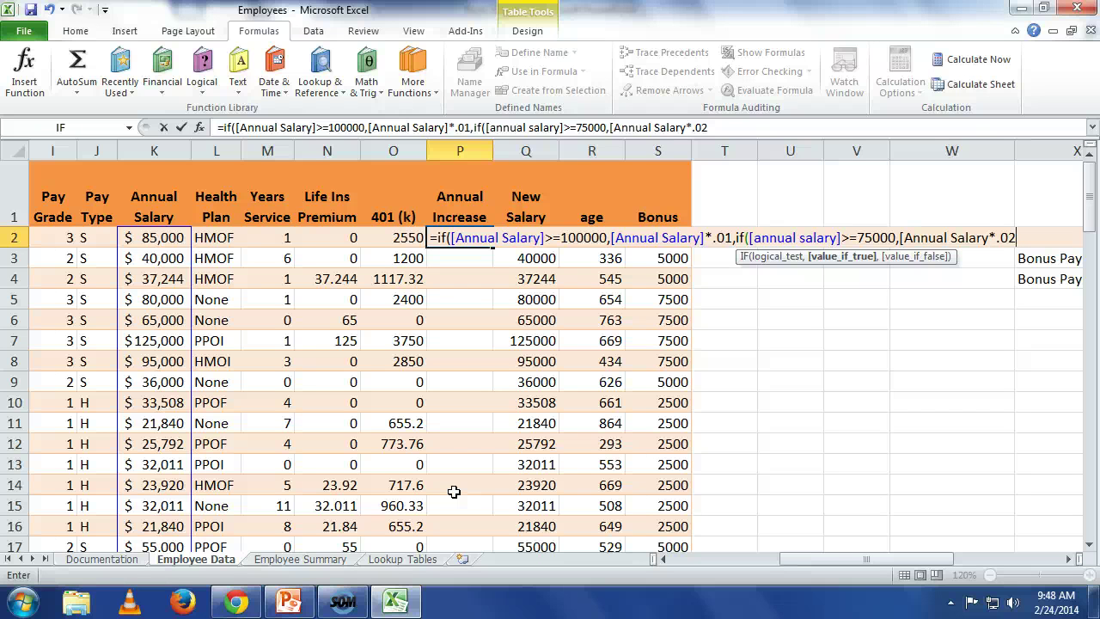
text(,)
key(BackSpace)
key(BackSpace)
key(BackSpace)
key(BackSpace)
key(BackSpace)
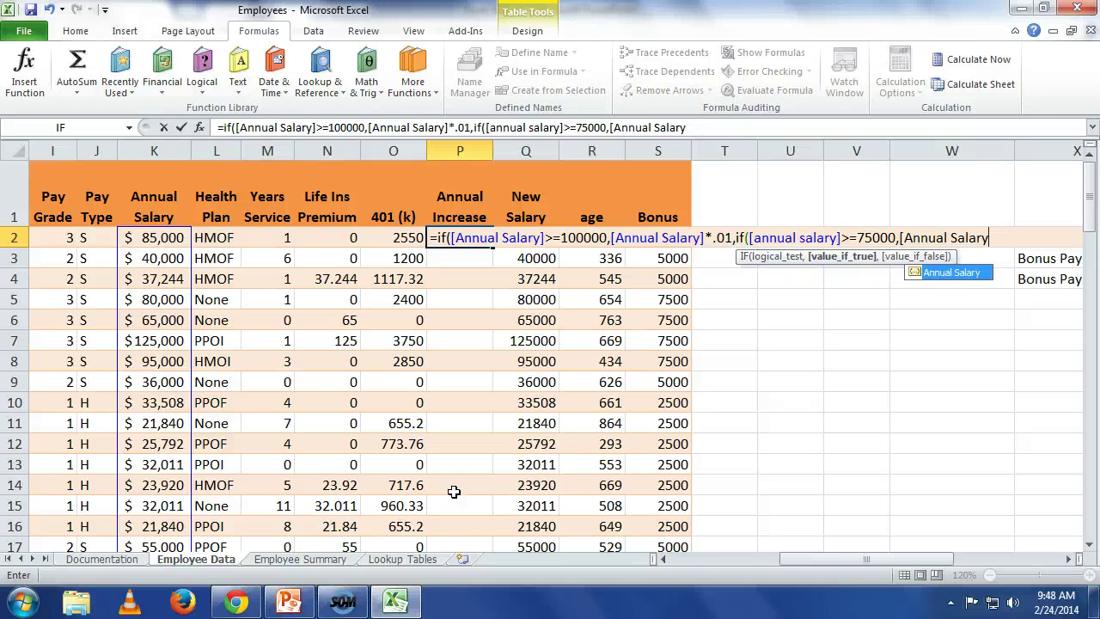
Step: Complete the formula with the 3% fallback [Annual Salary]*.03)) and fill the Annual Increase column
text(])
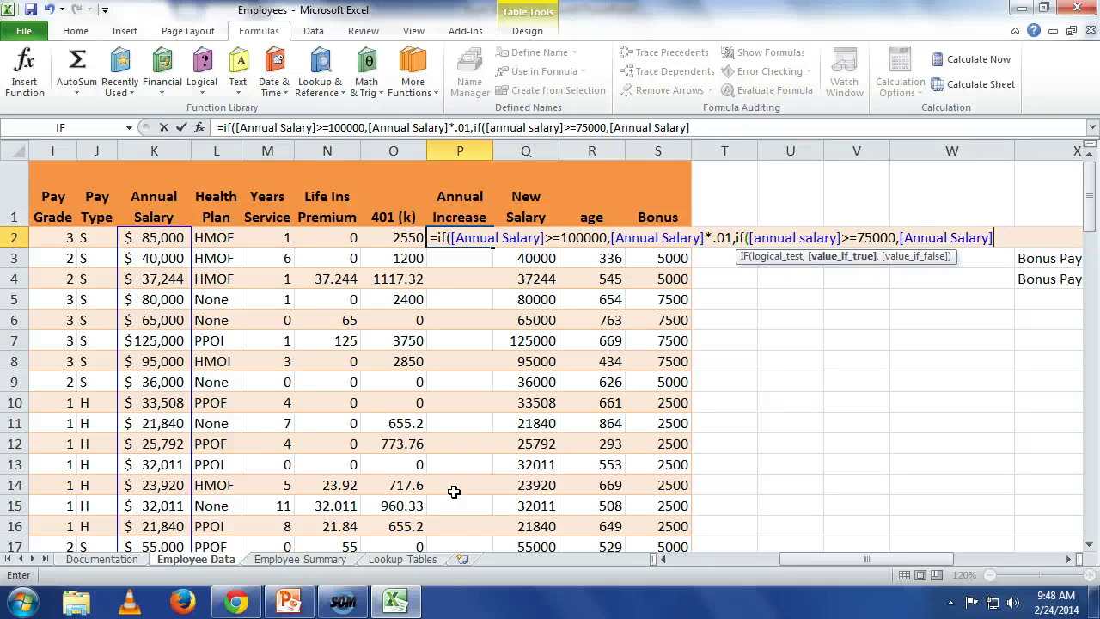
text(*.02,)
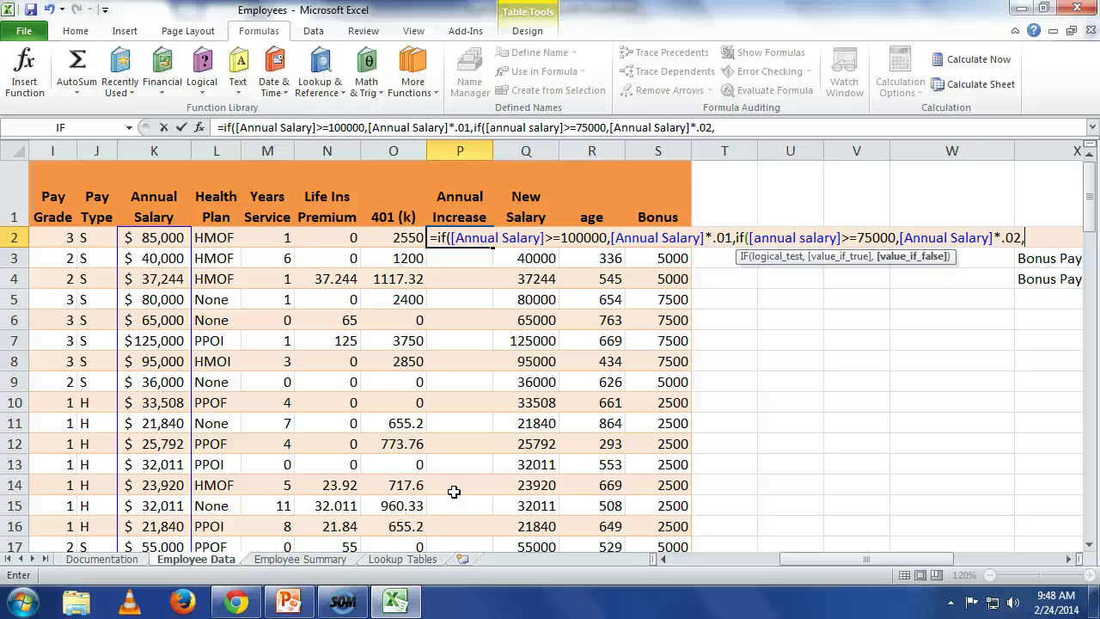
text([annual )
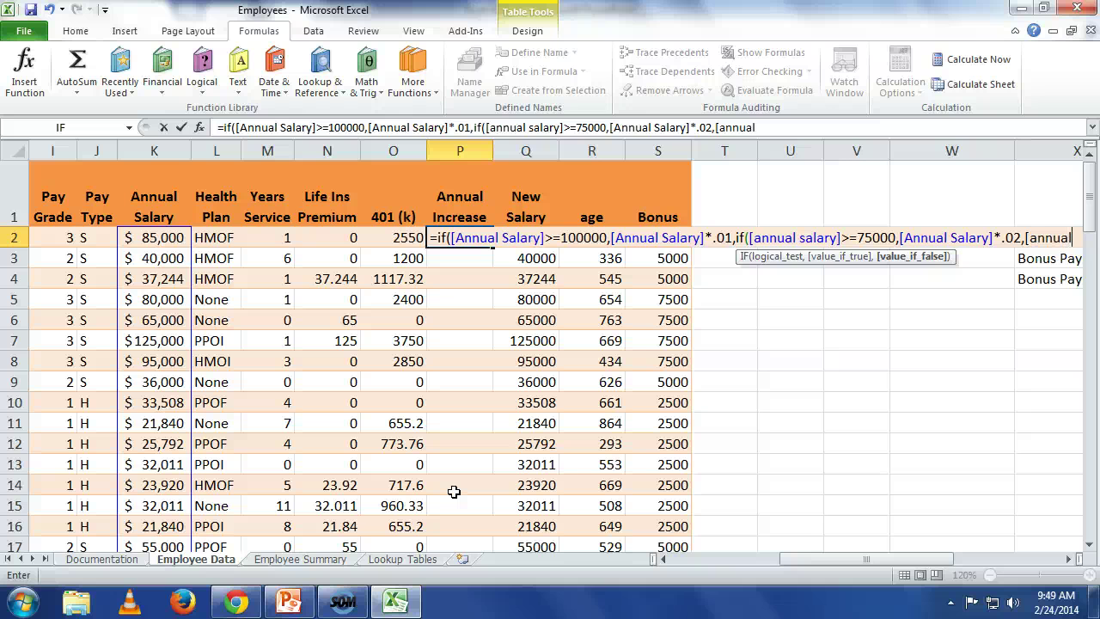
text(slar)
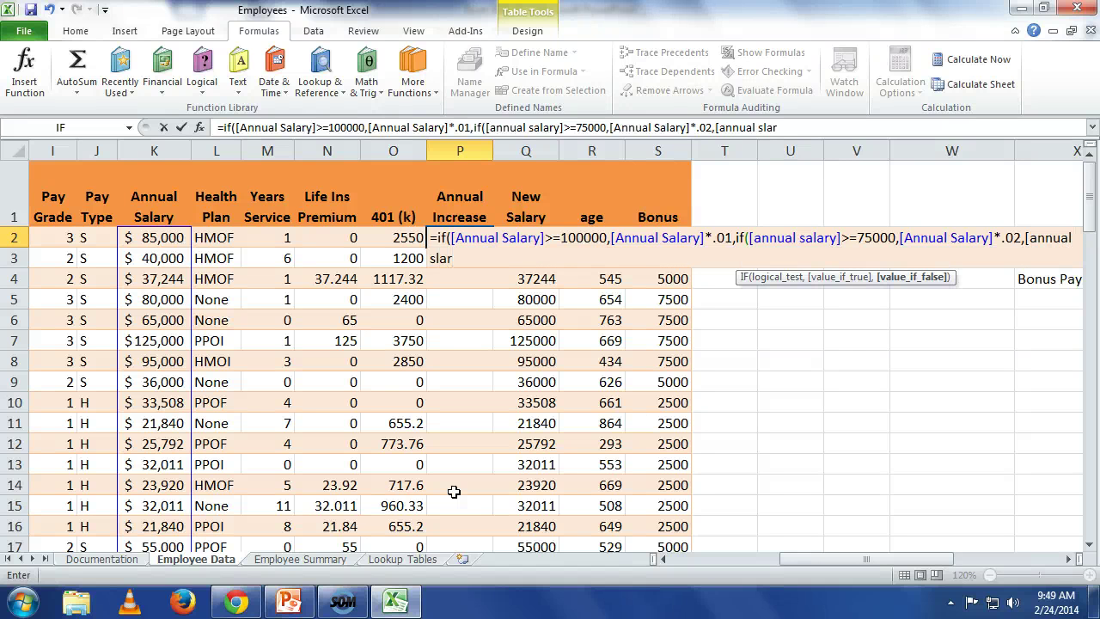
key(BackSpace)
key(BackSpace)
key(BackSpace)
text(alary]*.03)
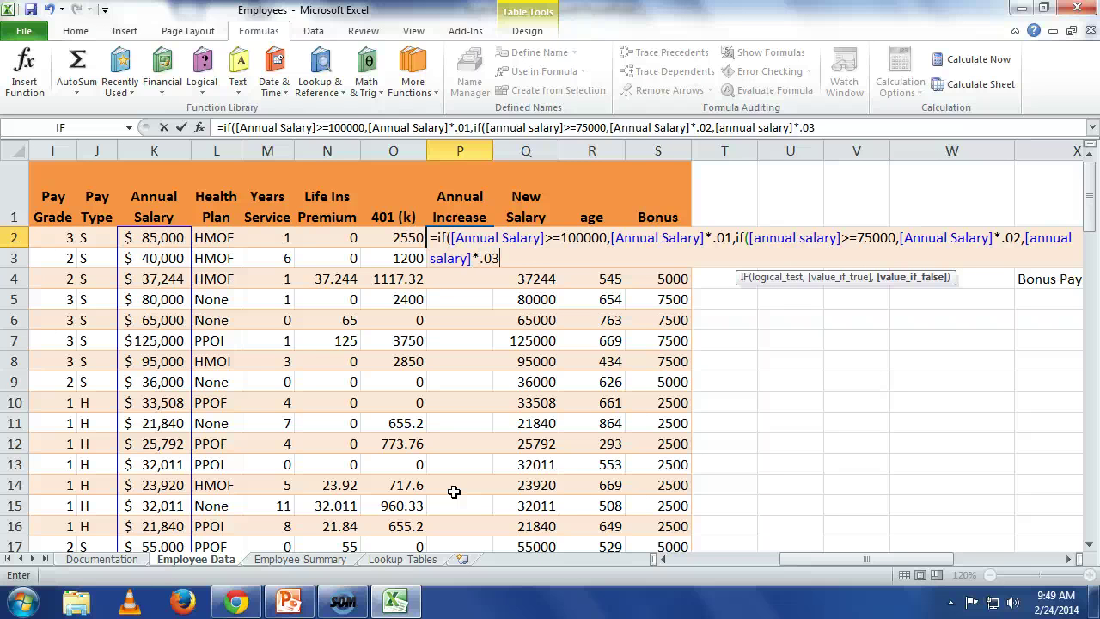
text()))
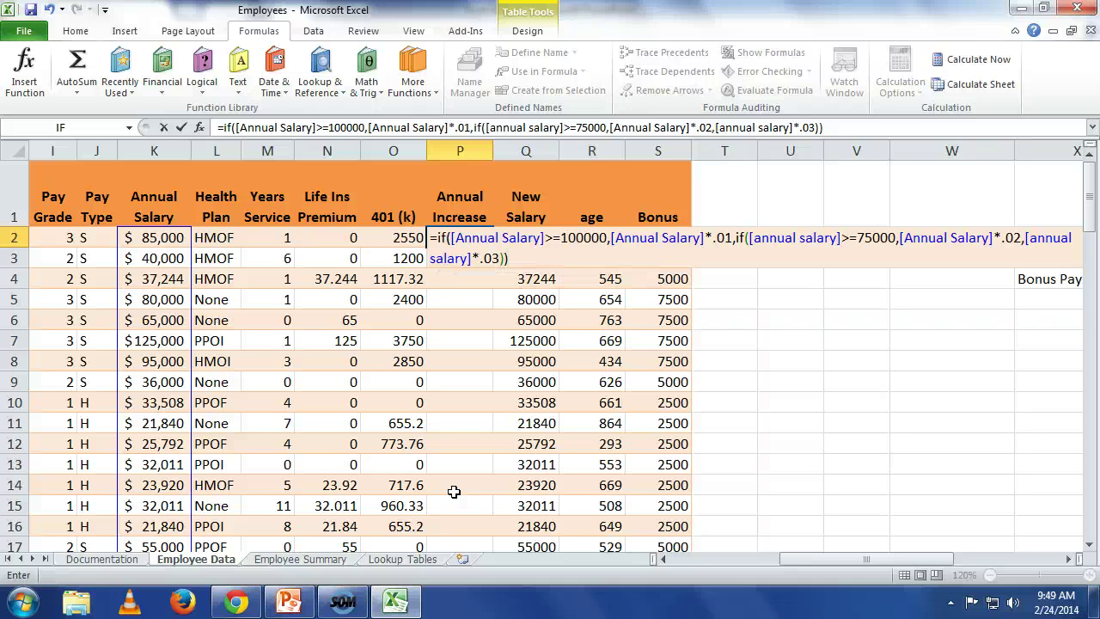
key(Return)
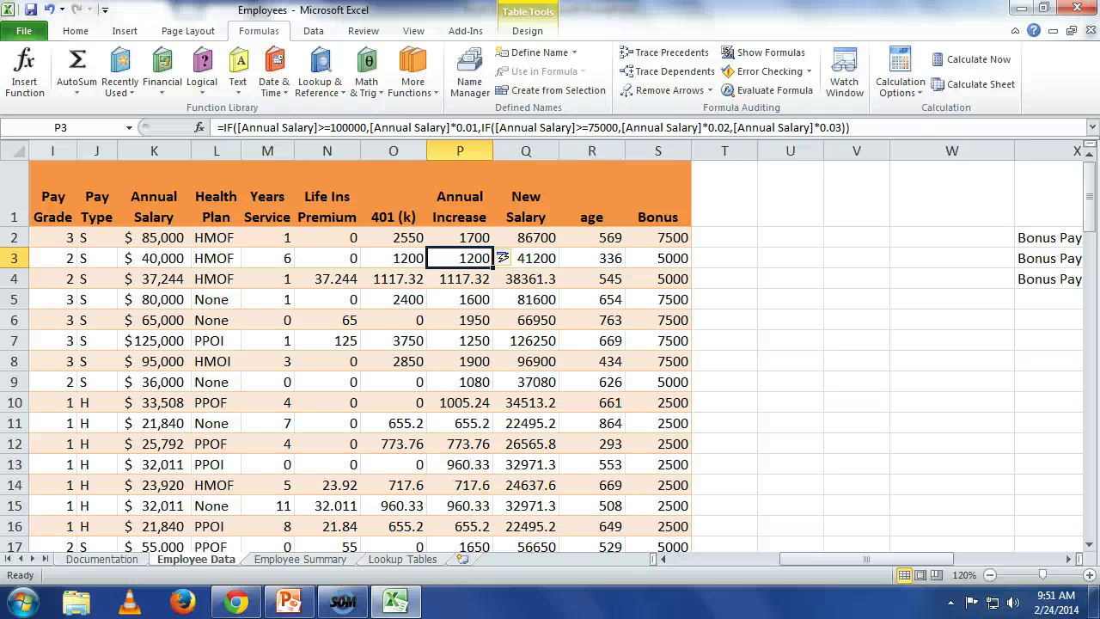
Step: Deselect the table by selecting empty cell W9 once calculation finishes
click(928, 378)
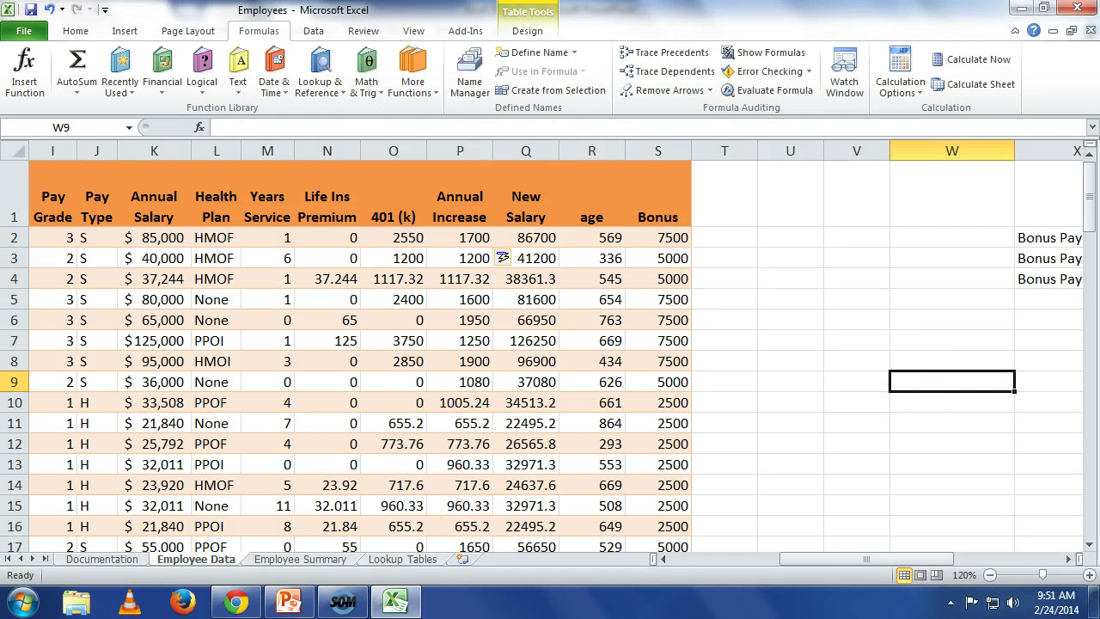
Step: Save the workbook to the Desktop under the name EmployeesMiko
click(31, 10)
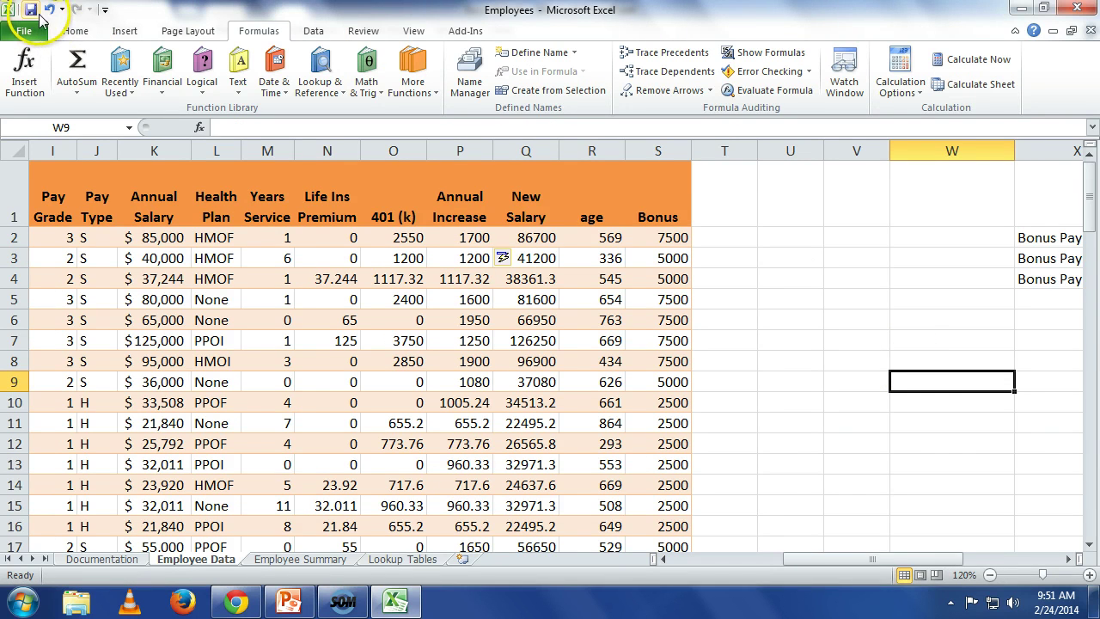
click(43, 30)
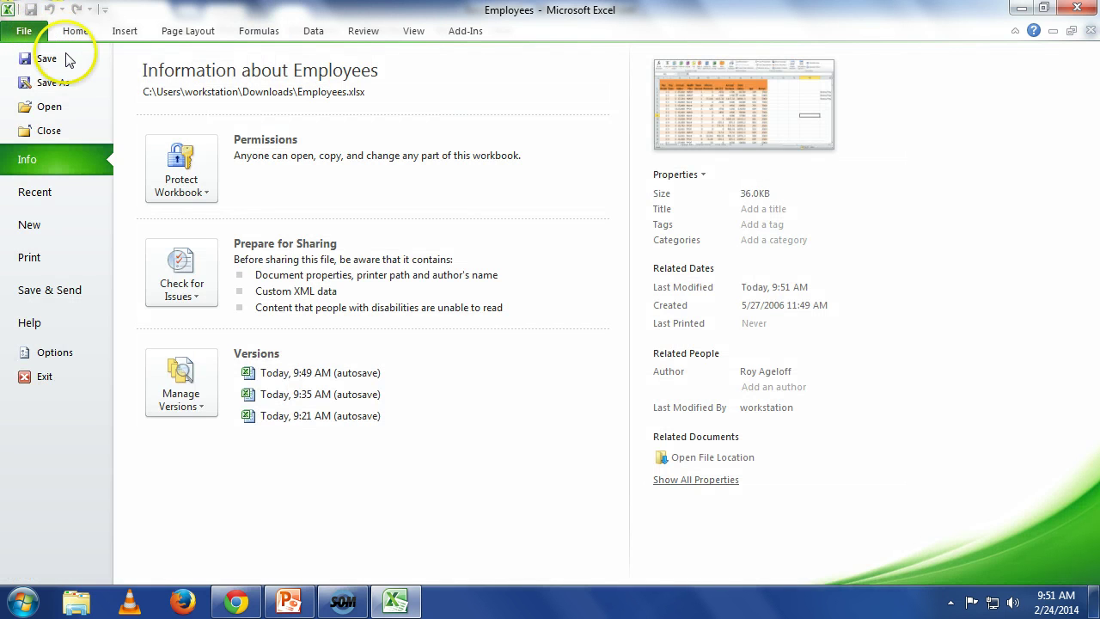
key(Escape)
key(F12)
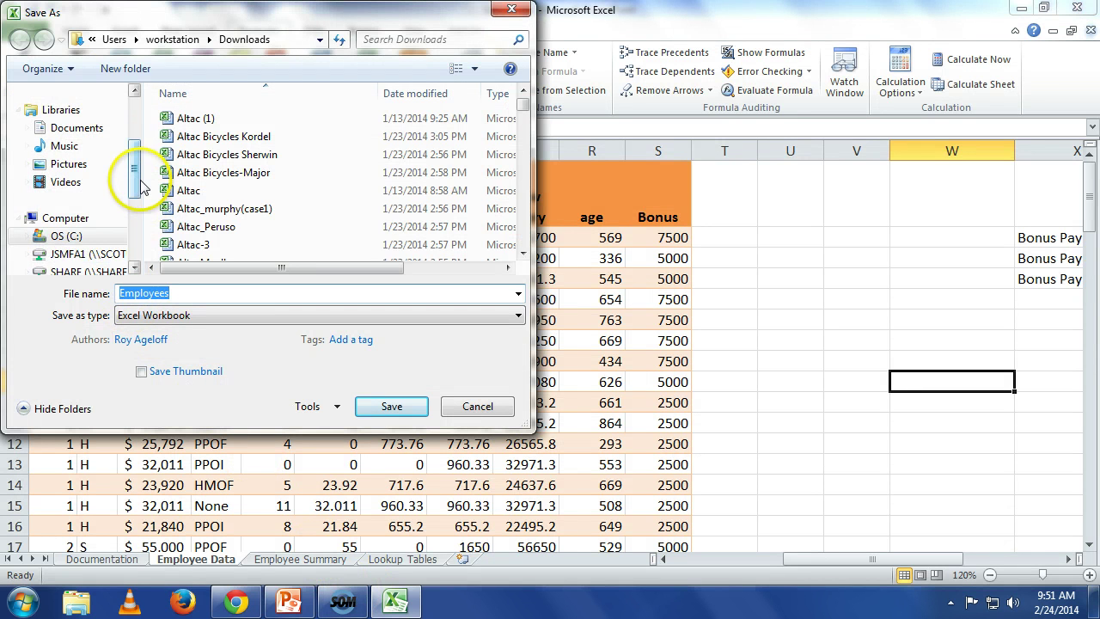
drag(135, 177, 135, 93)
click(68, 153)
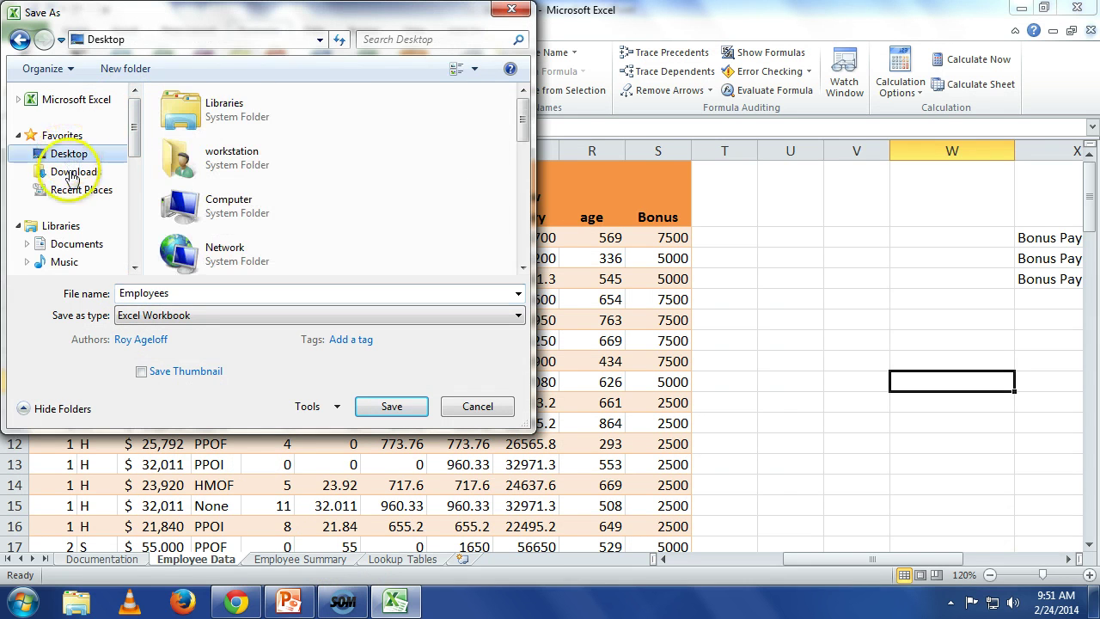
double_click(197, 290)
click(197, 289)
text(Miko)
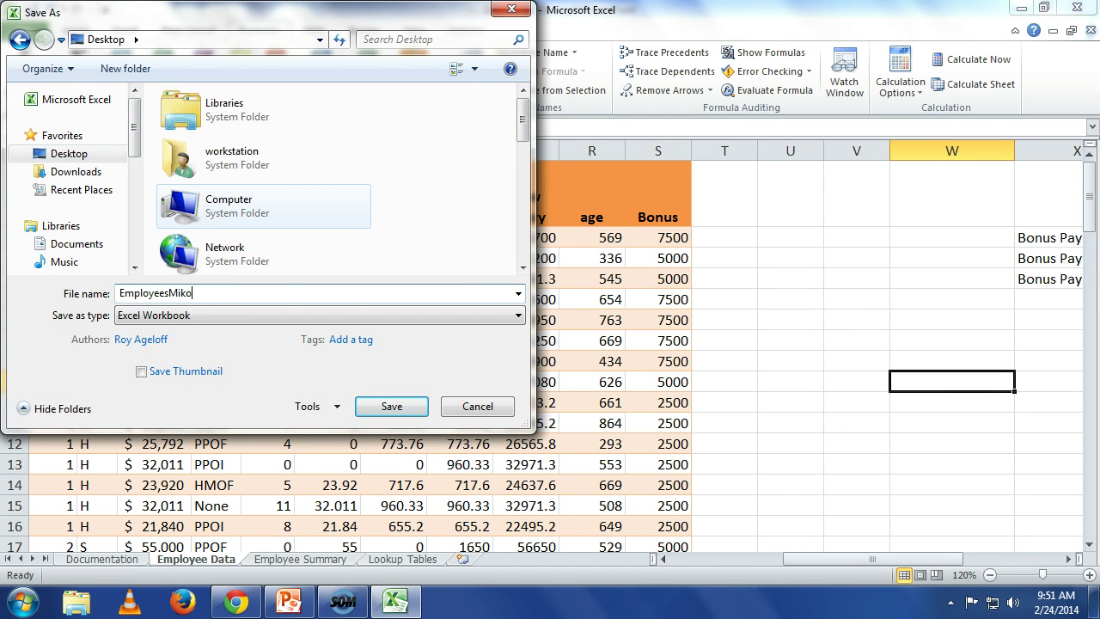
key(Return)
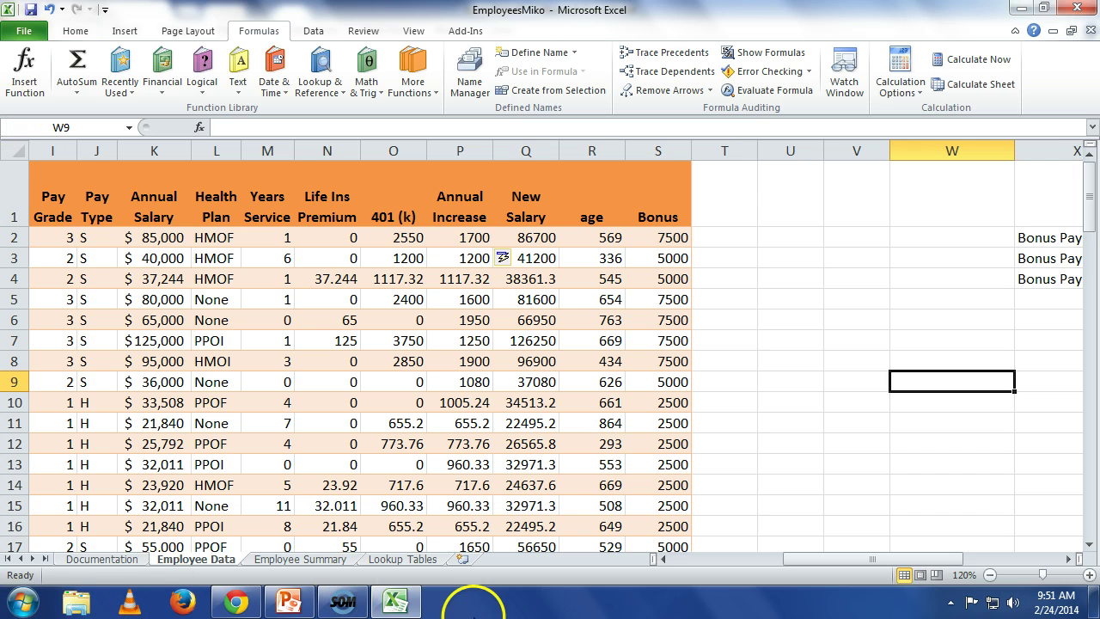
right_click(473, 601)
Step: From the desktop, send EmployeesMiko to a mail recipient, saving workbook changes when prompted
click(525, 534)
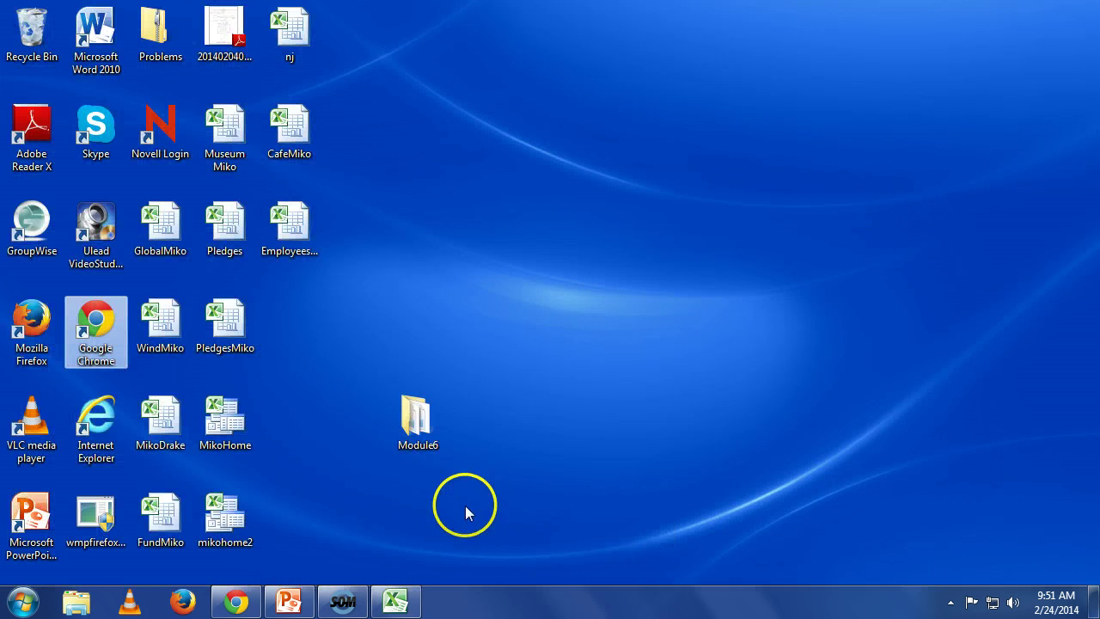
double_click(290, 230)
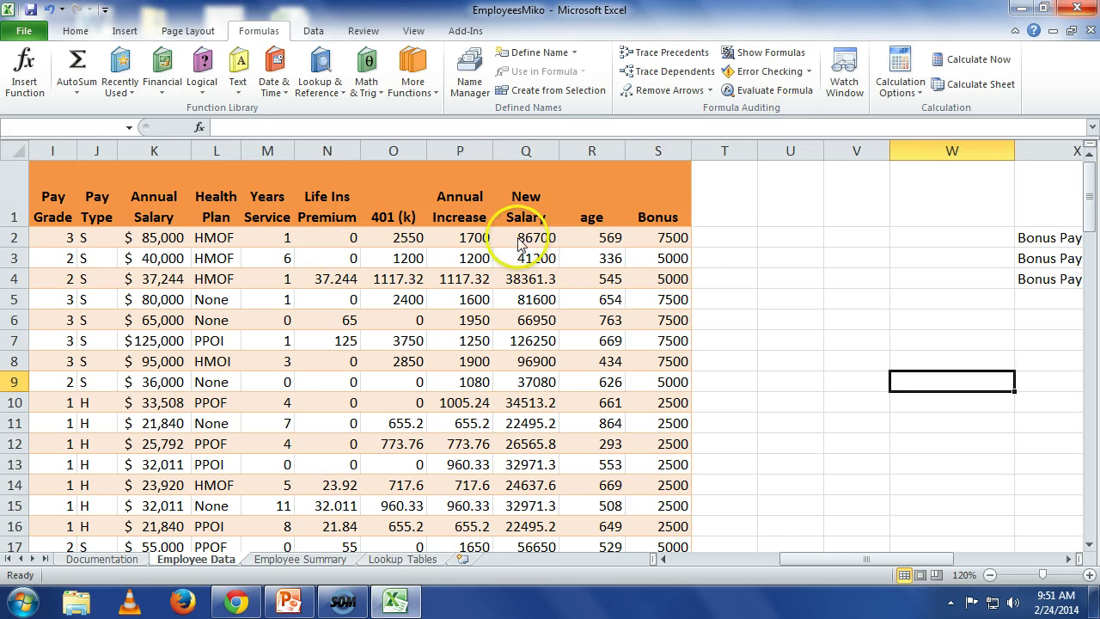
right_click(570, 593)
click(626, 517)
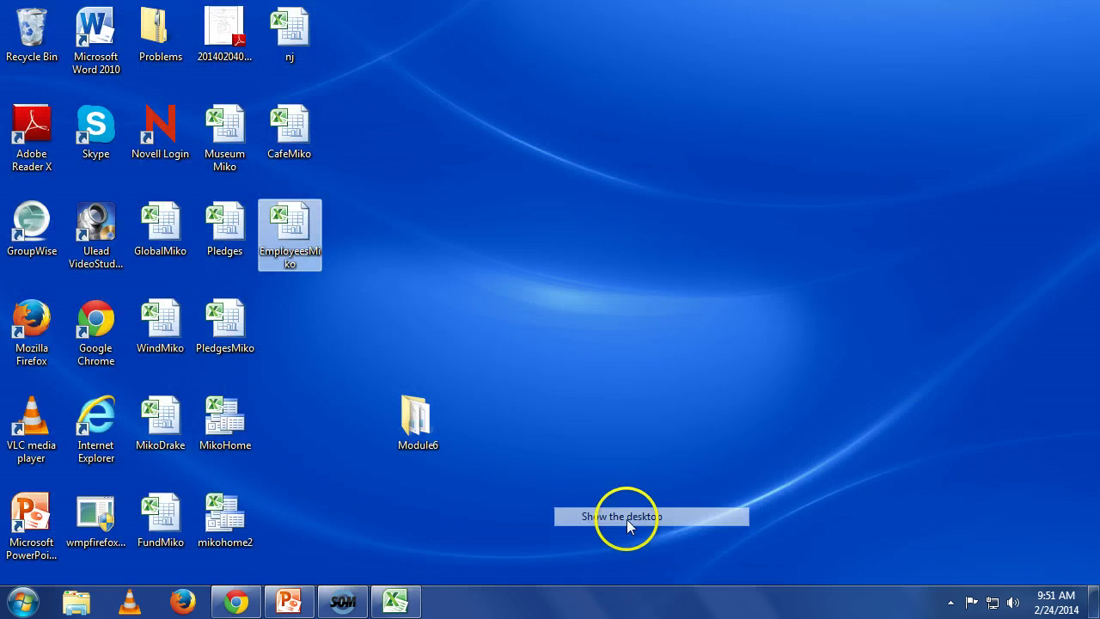
right_click(303, 257)
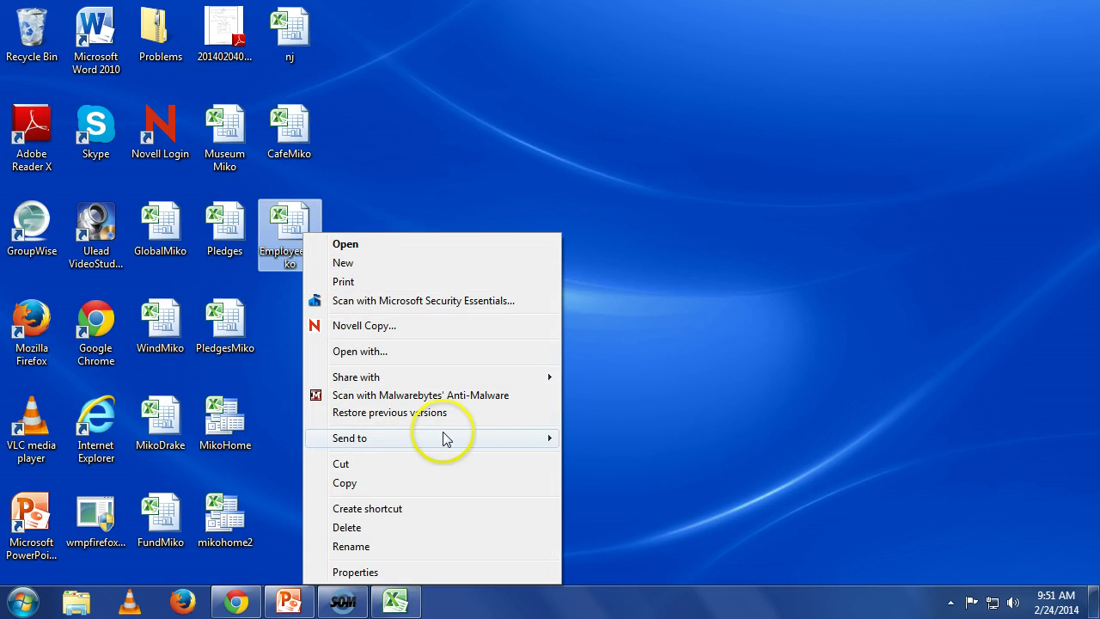
mouse_move(415, 443)
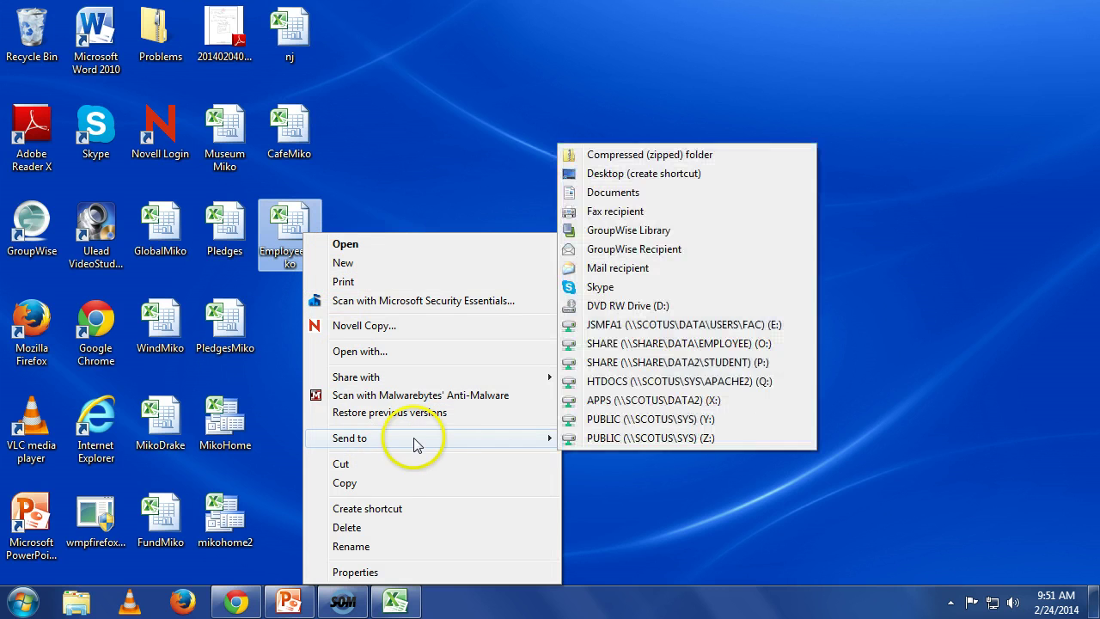
click(623, 267)
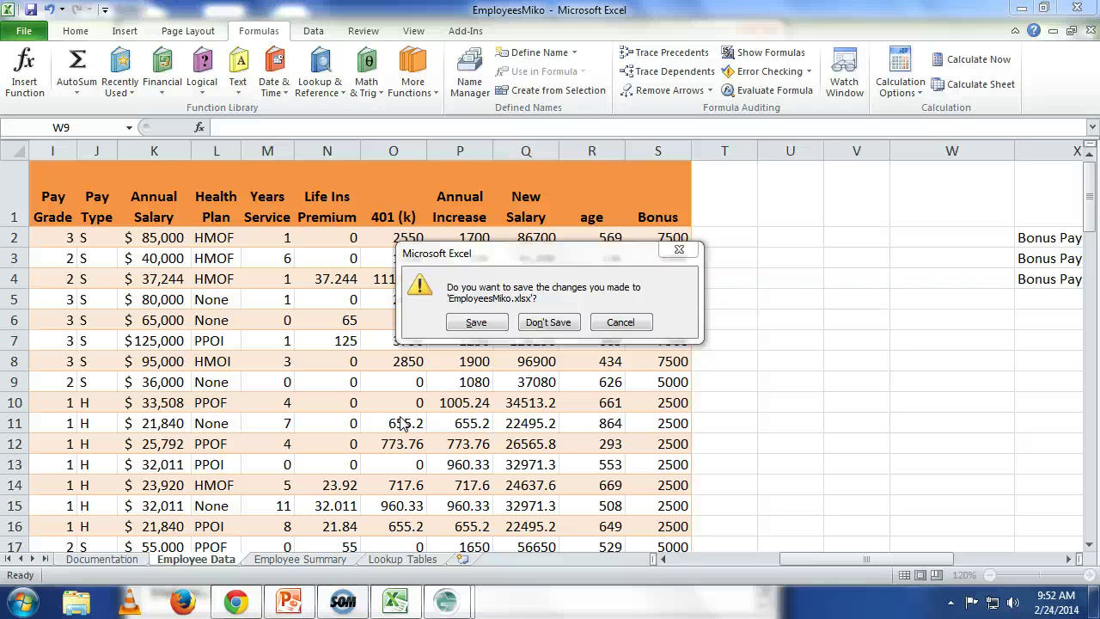
click(487, 324)
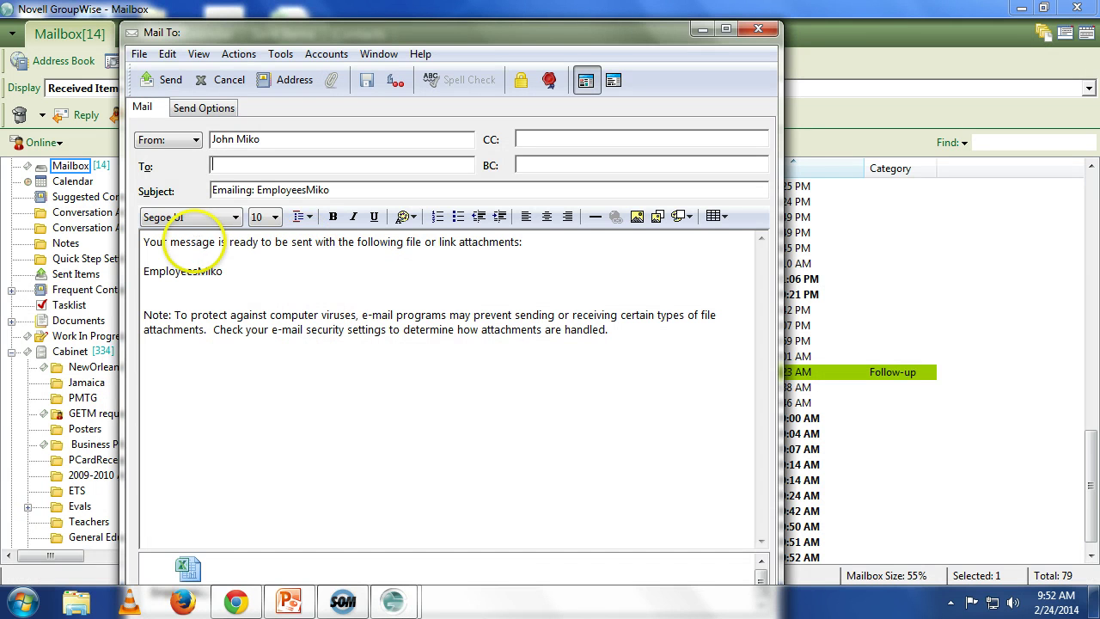
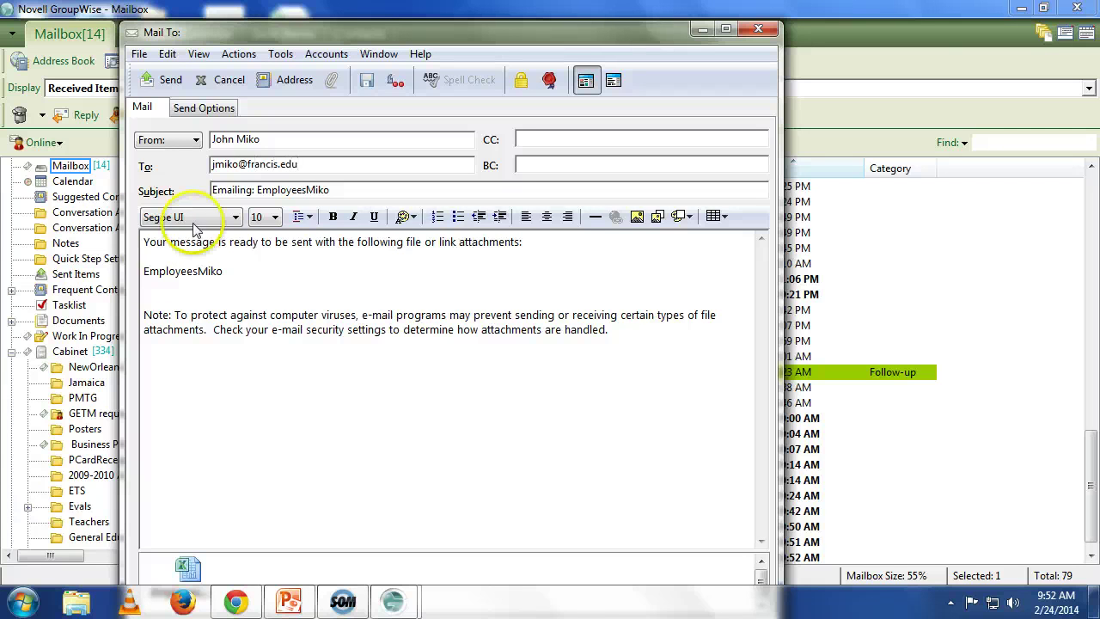
Step: Address the message to the recipient's e-mail address and send it with the signature added
click(159, 80)
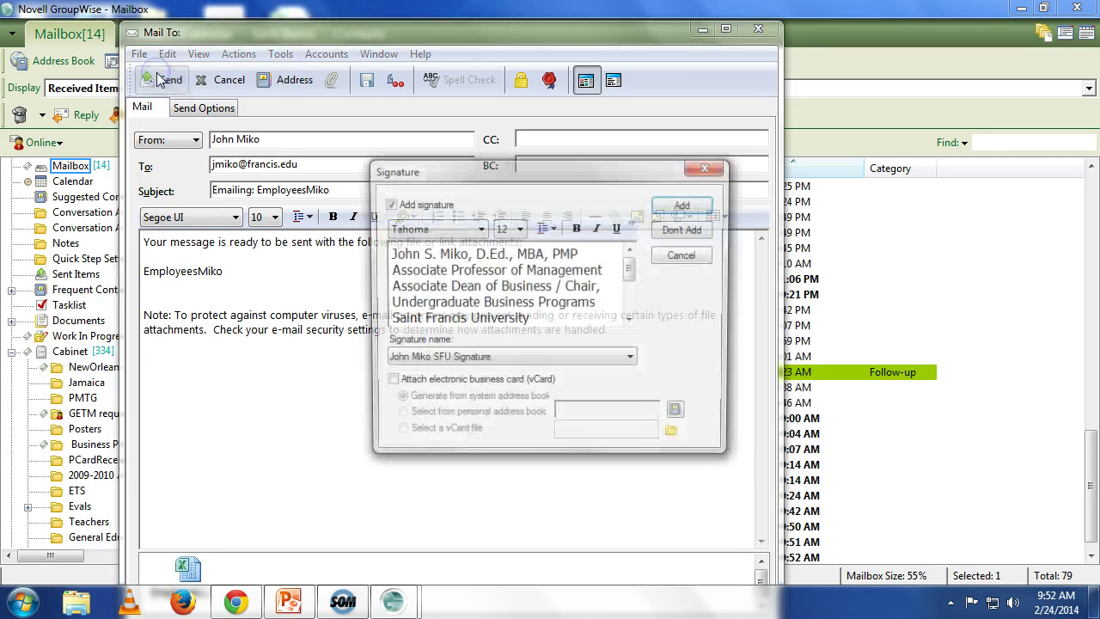
click(688, 207)
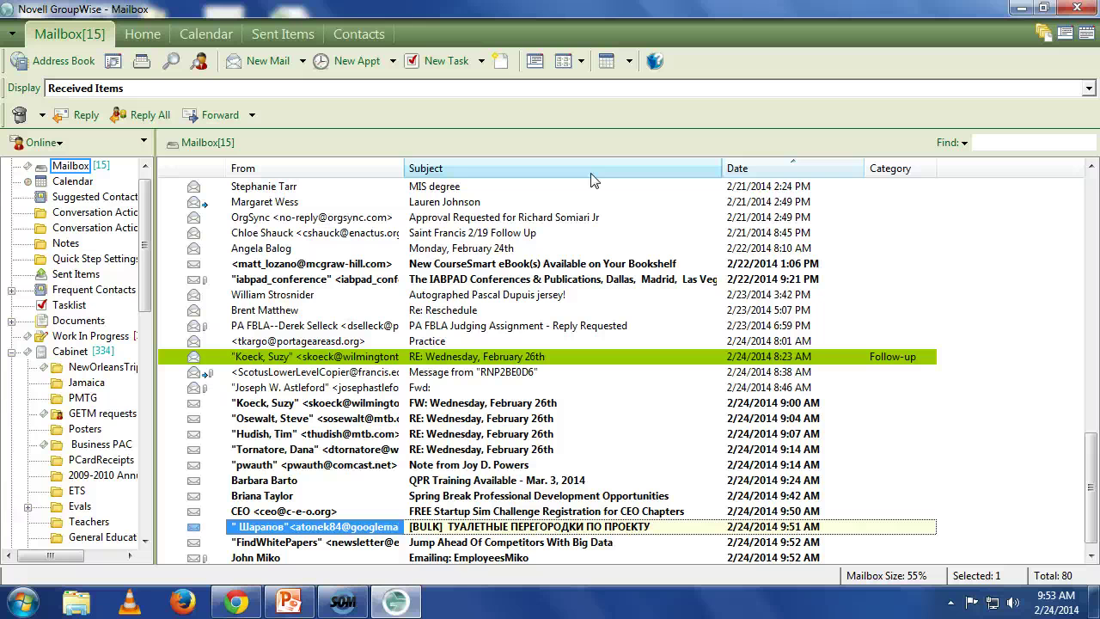
Step: Open a received note in GroupWise to read it and start a reply
scroll(679, 240, down, 1)
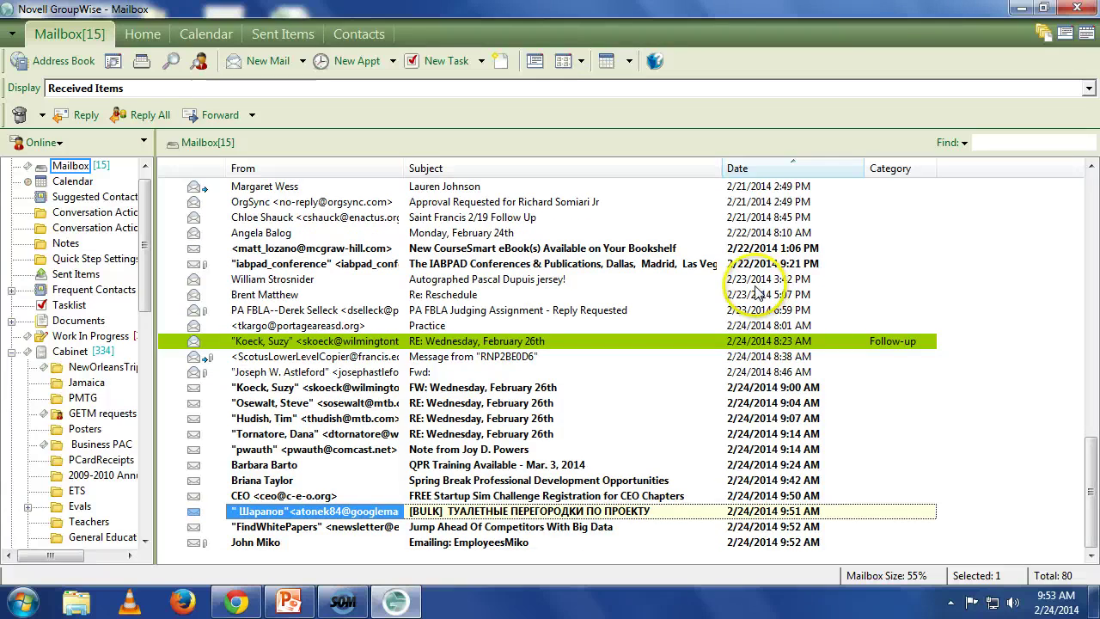
click(481, 418)
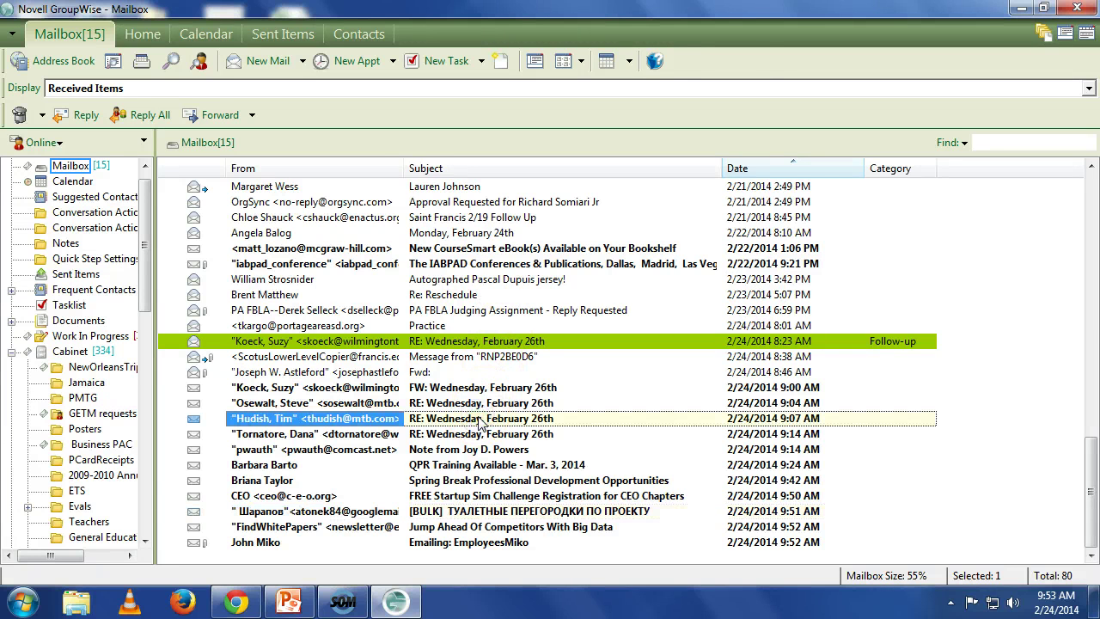
double_click(486, 449)
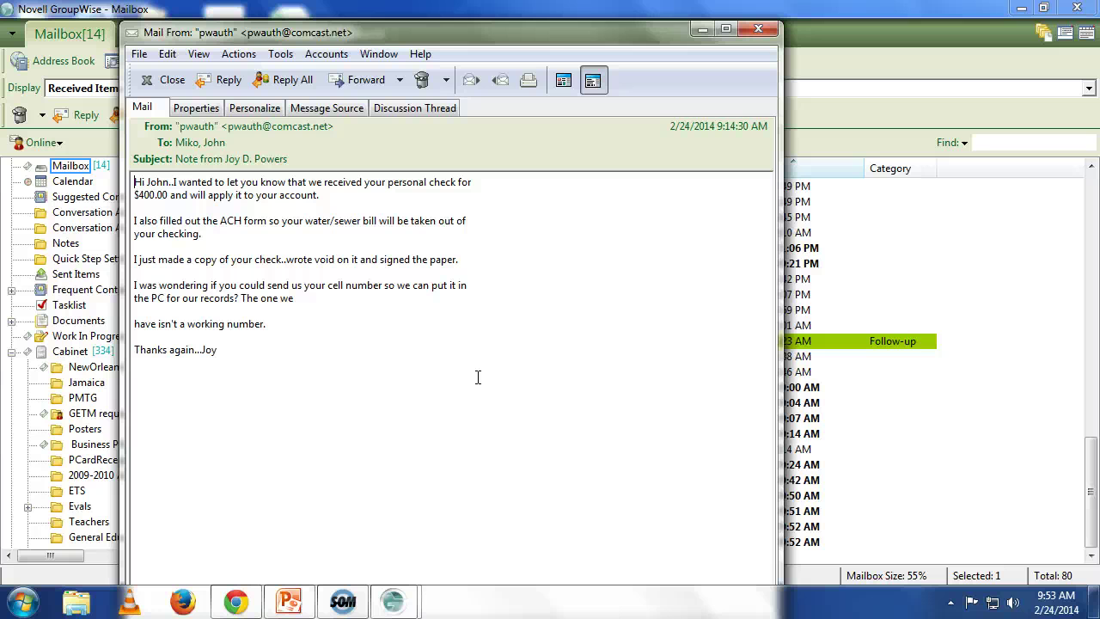
click(227, 80)
text(T)
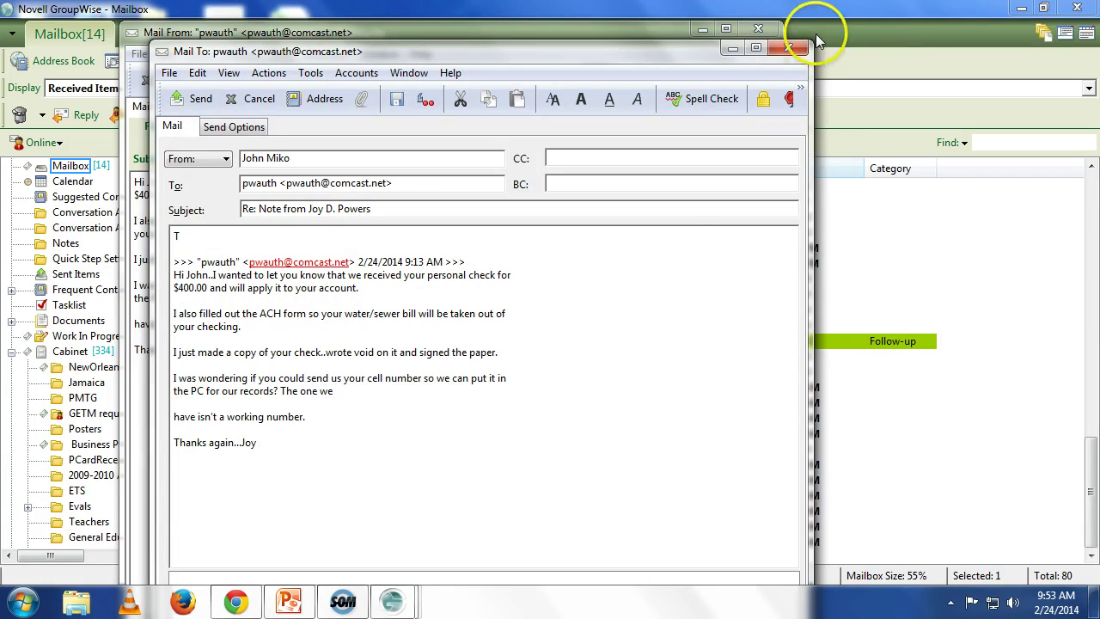
Step: Discard the unfinished reply without saving, close the note, and exit GroupWise
click(788, 47)
click(565, 357)
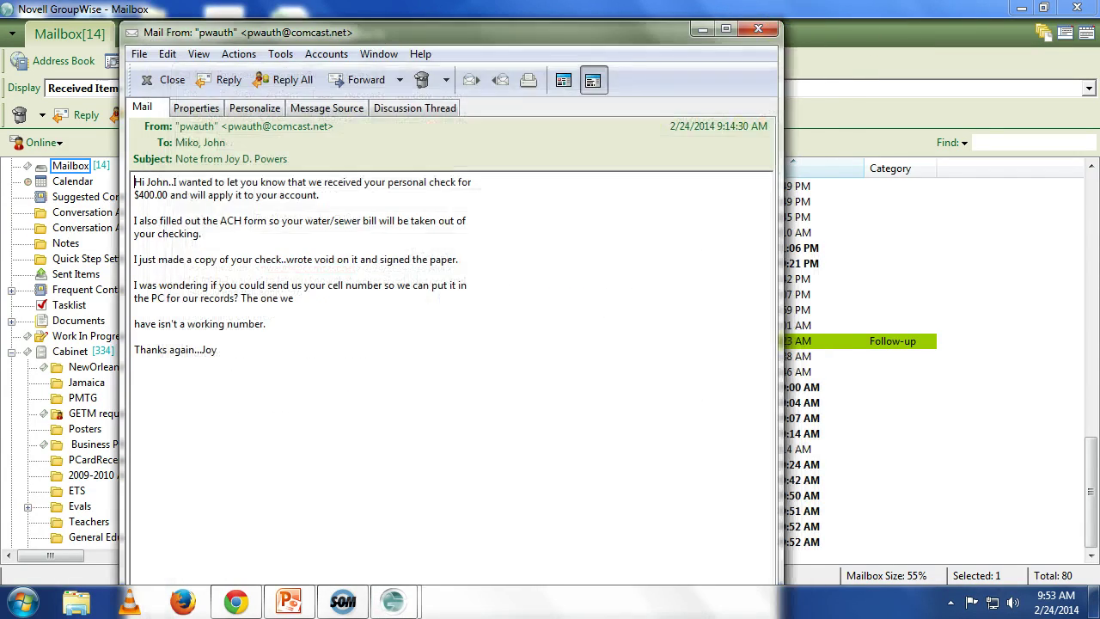
click(758, 28)
click(1076, 8)
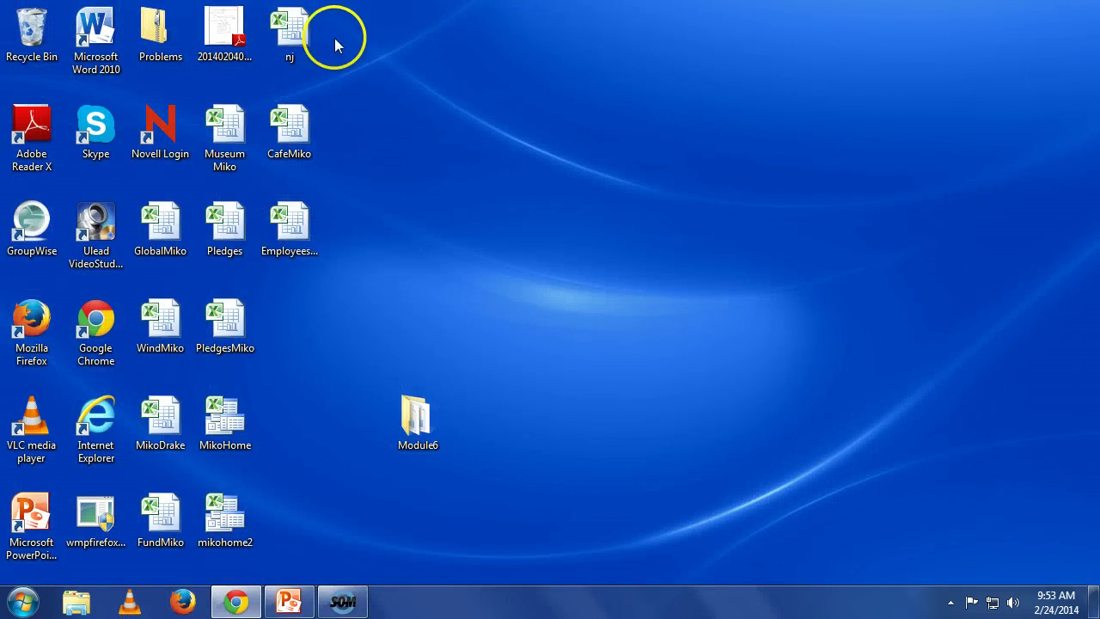
click(360, 609)
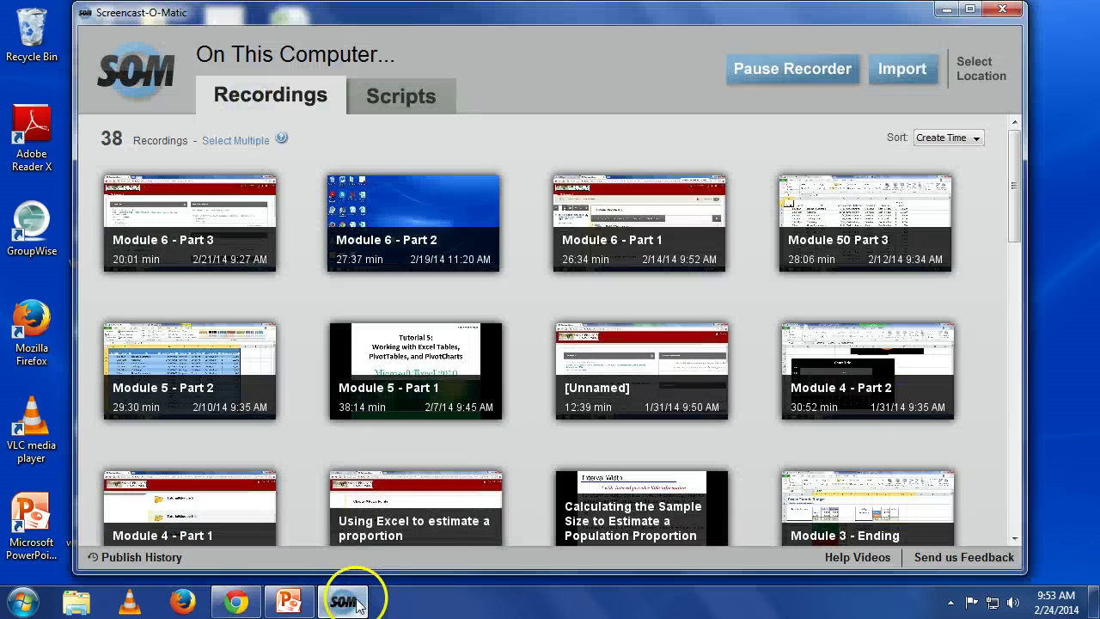
click(774, 68)
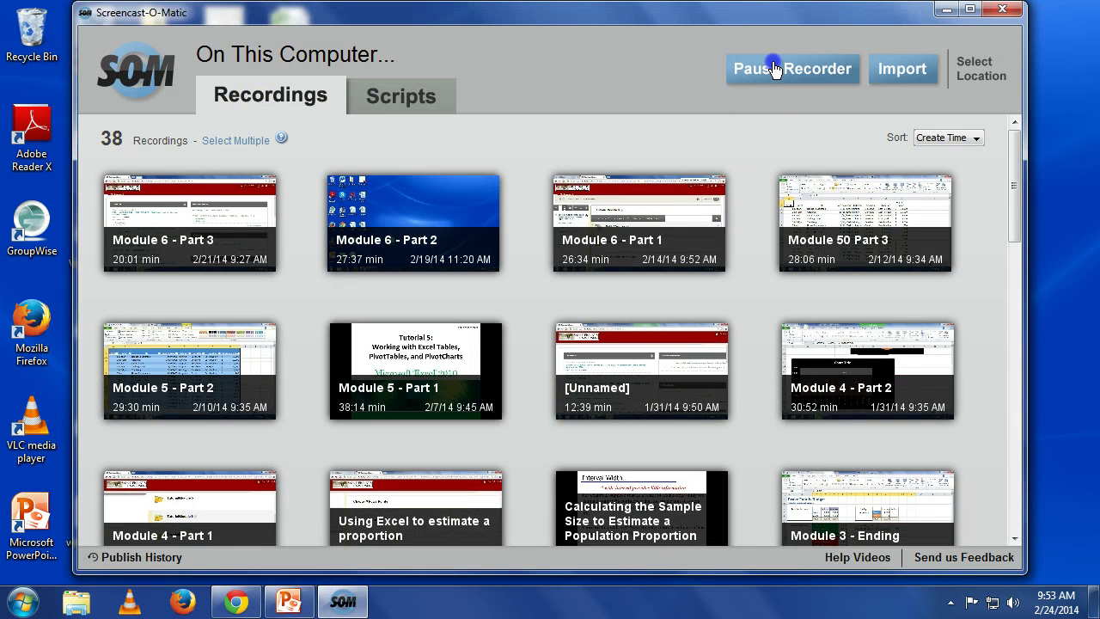